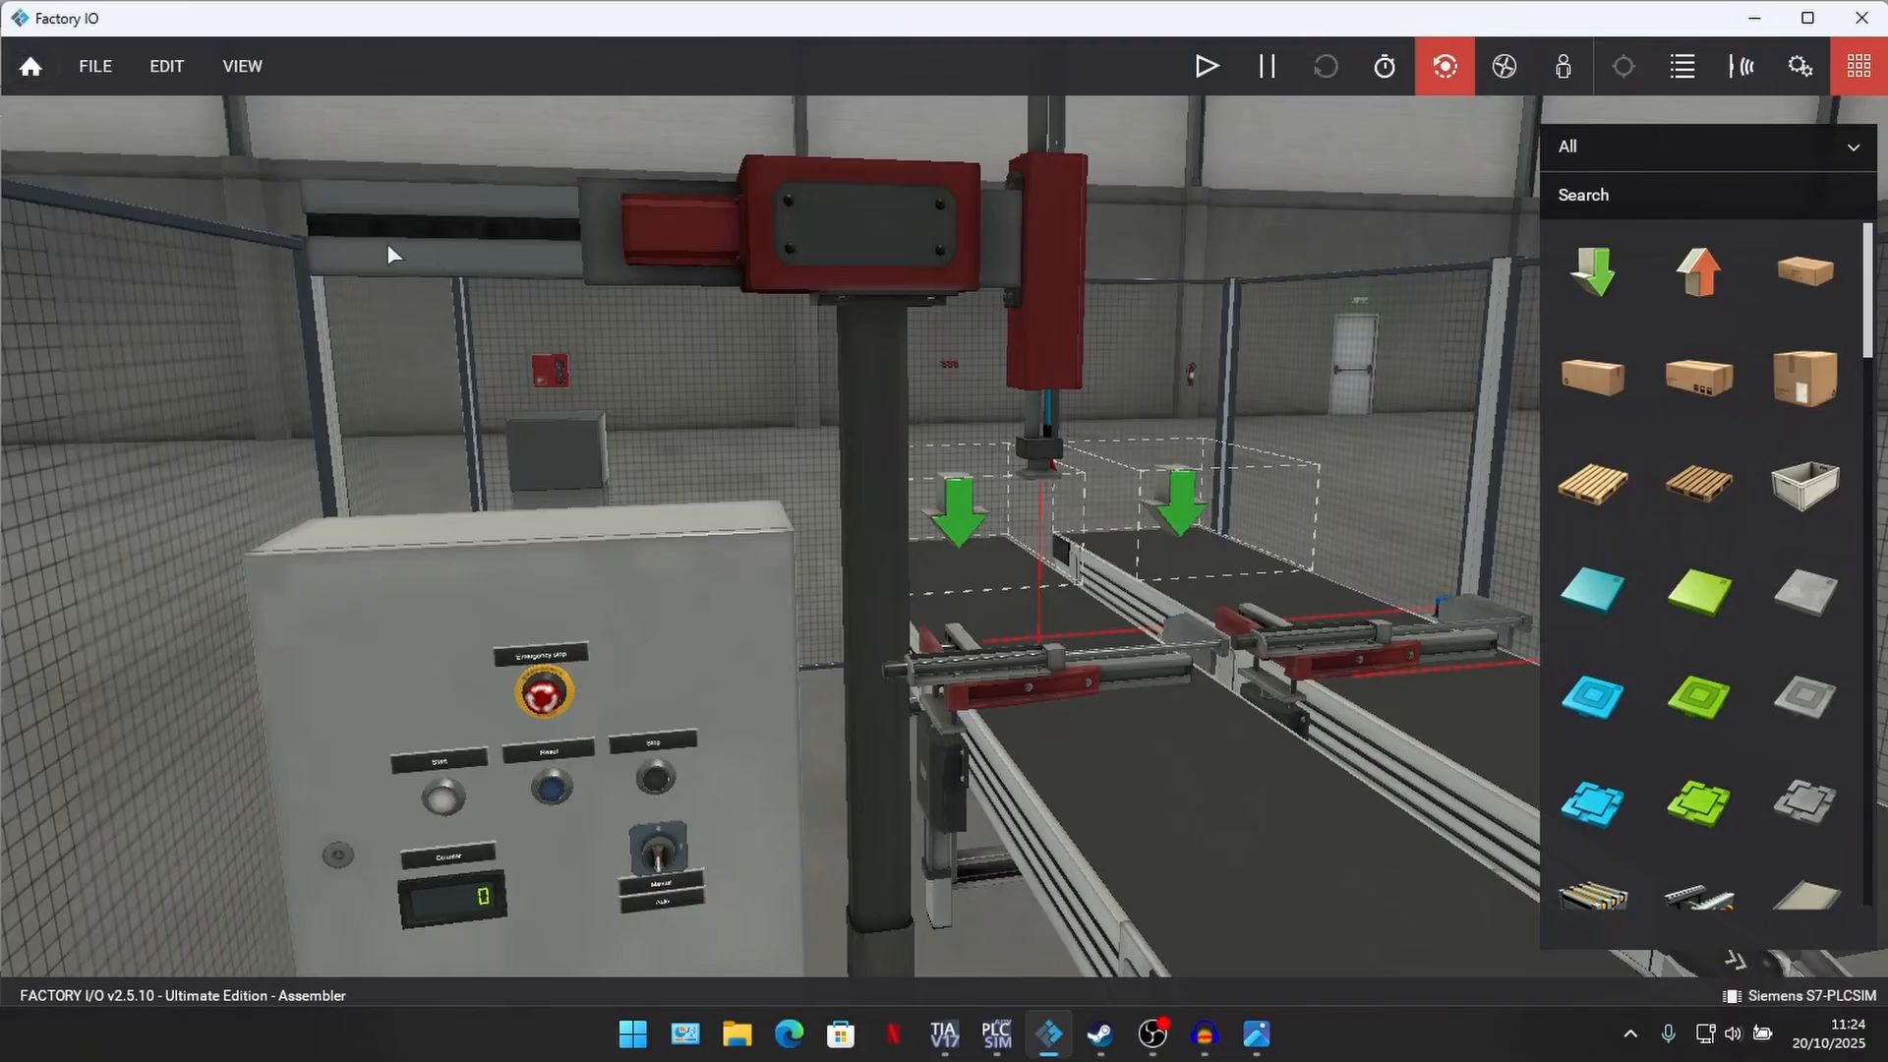
Review the Siemens S7-PLCSIM driver's mapping of sensors and actuators to PLC addresses, and return to the Assembler scene.
{"action": "left_click", "coordinate": [79, 64]}
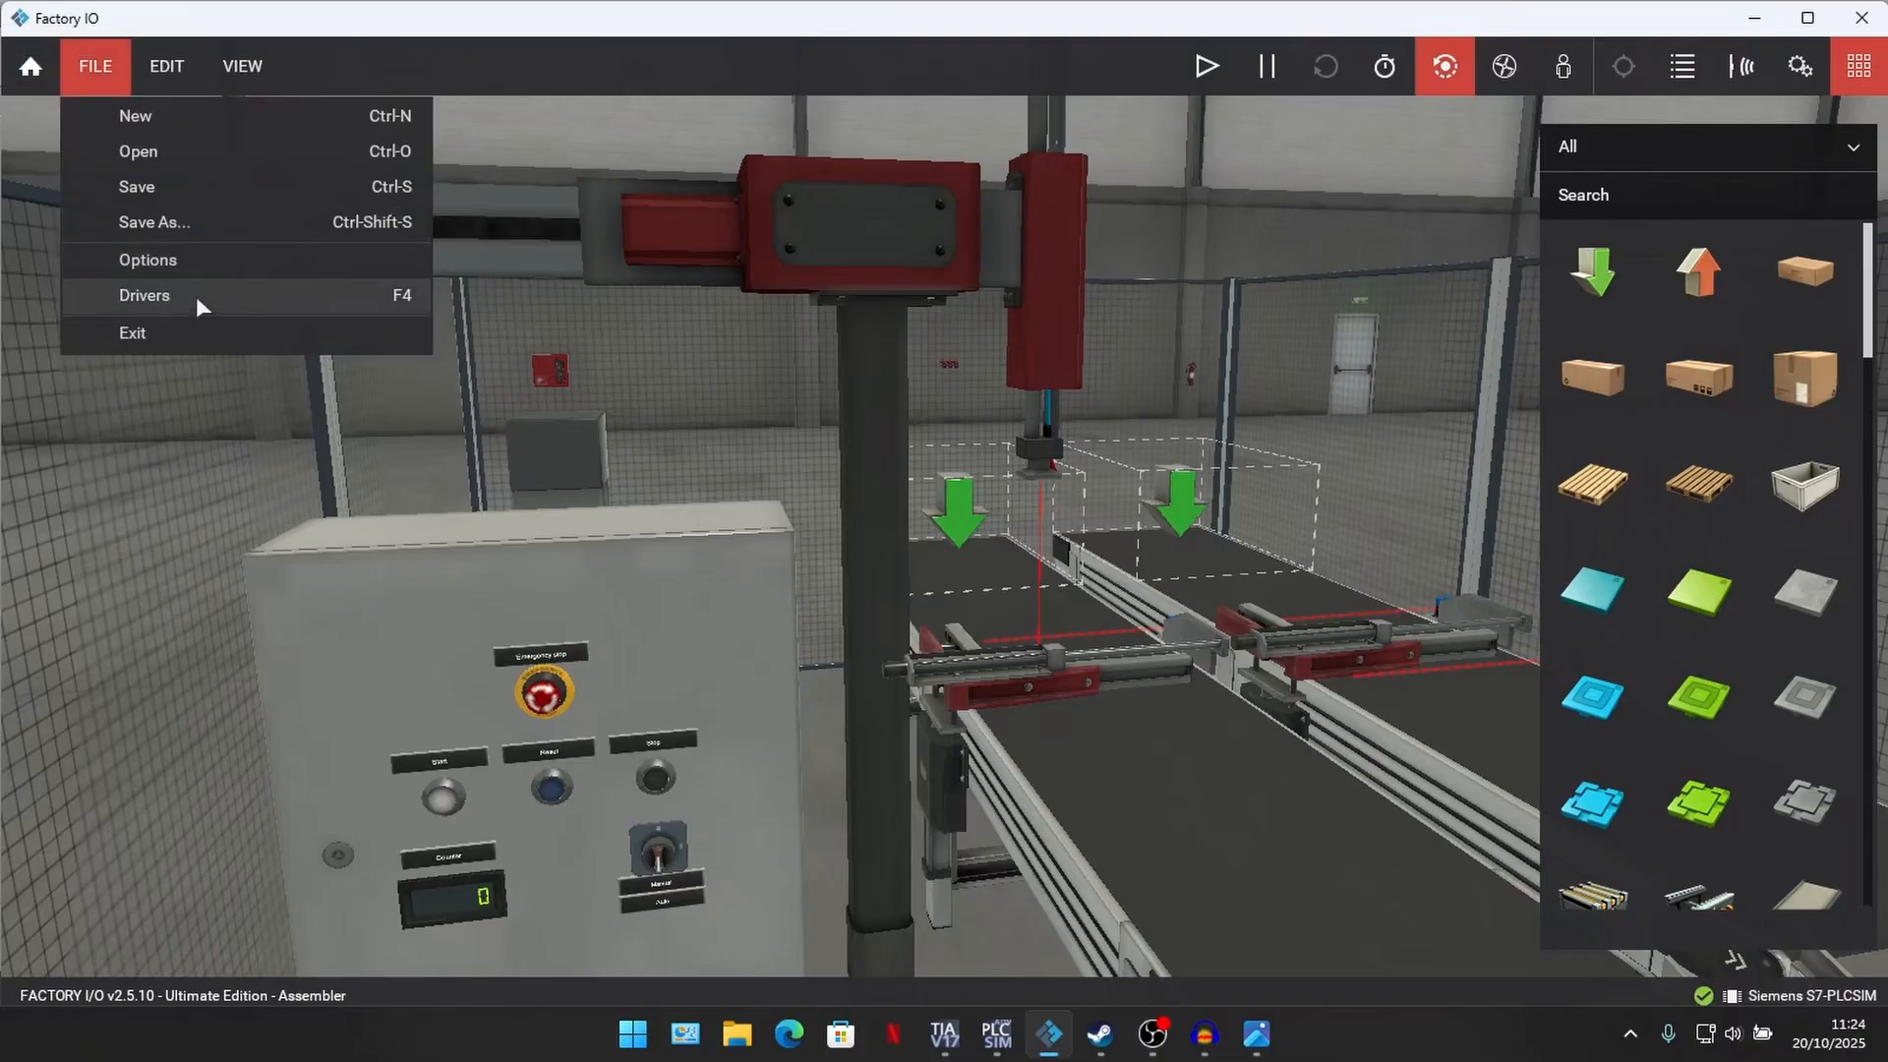
{"action": "left_click", "coordinate": [196, 297]}
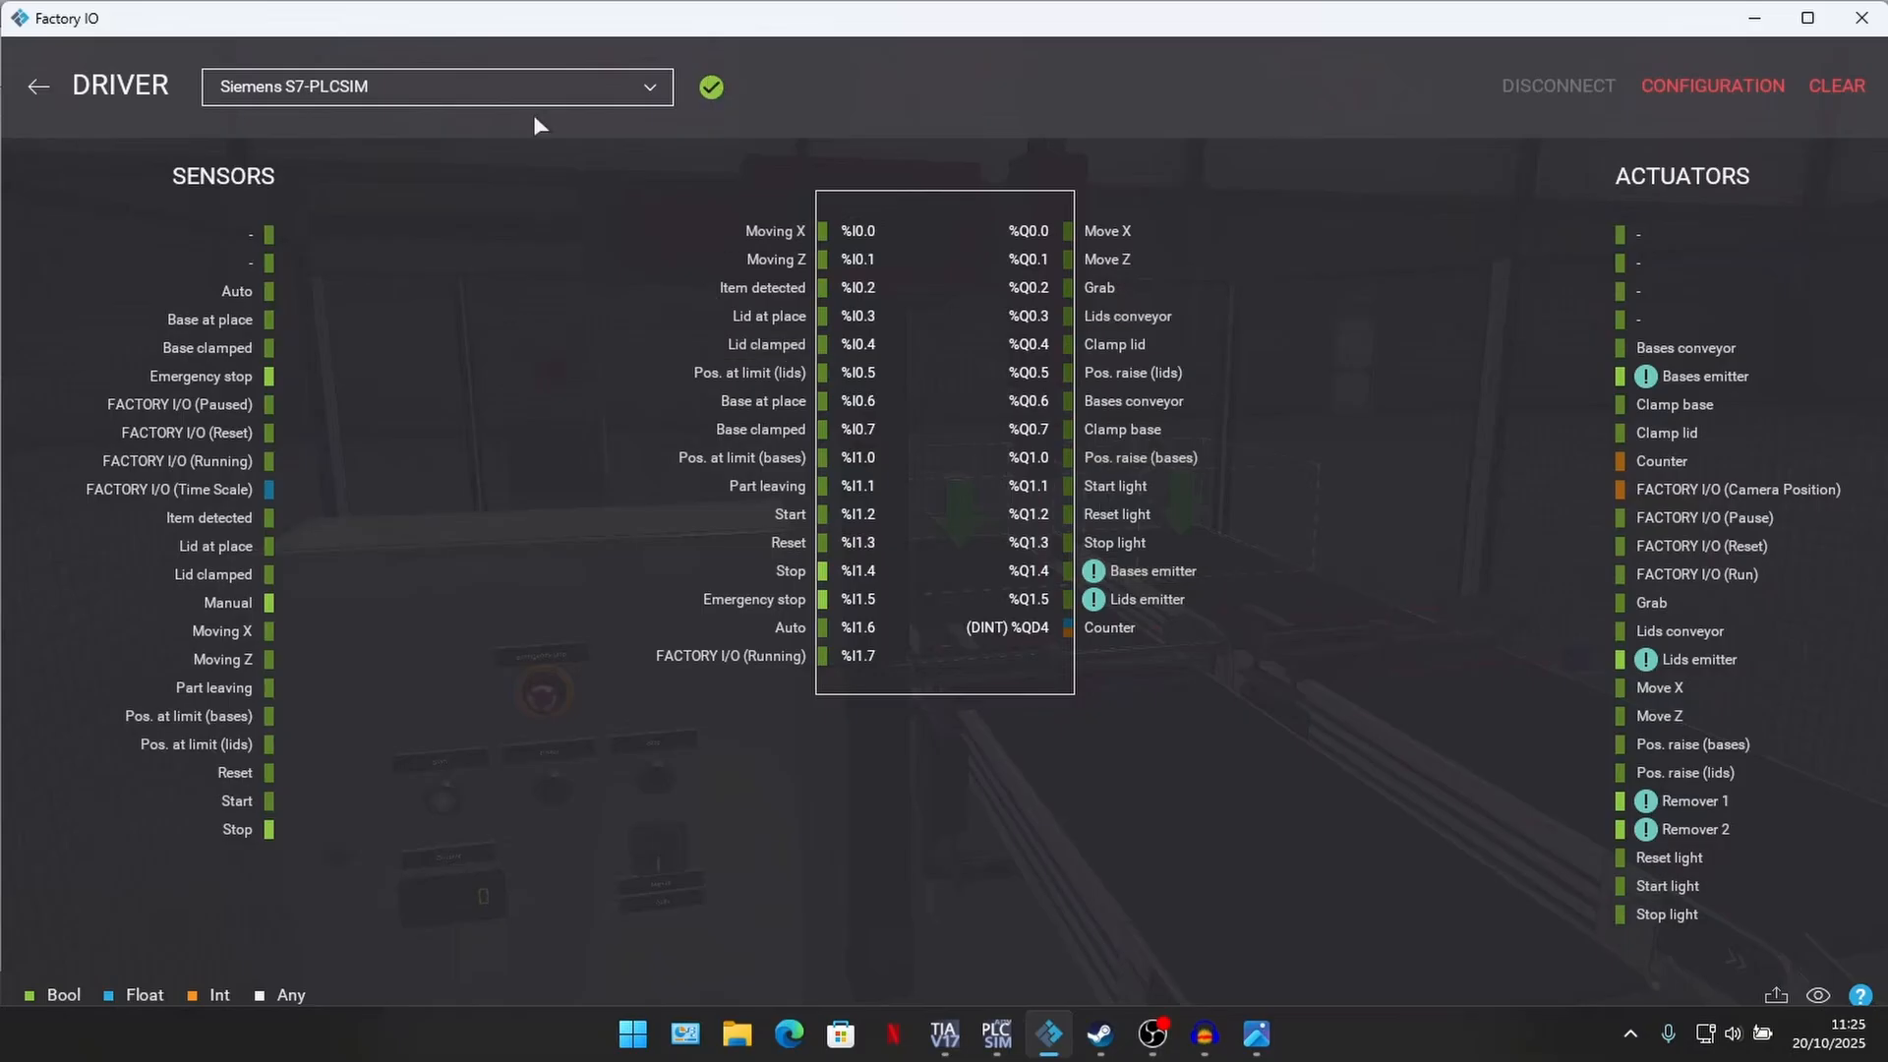
{"action": "key", "text": "Escape"}
Run the Assembler simulation to examine the control panel, pick-and-place arm and conveyors, and reset the scene.
{"action": "left_click", "coordinate": [1206, 69]}
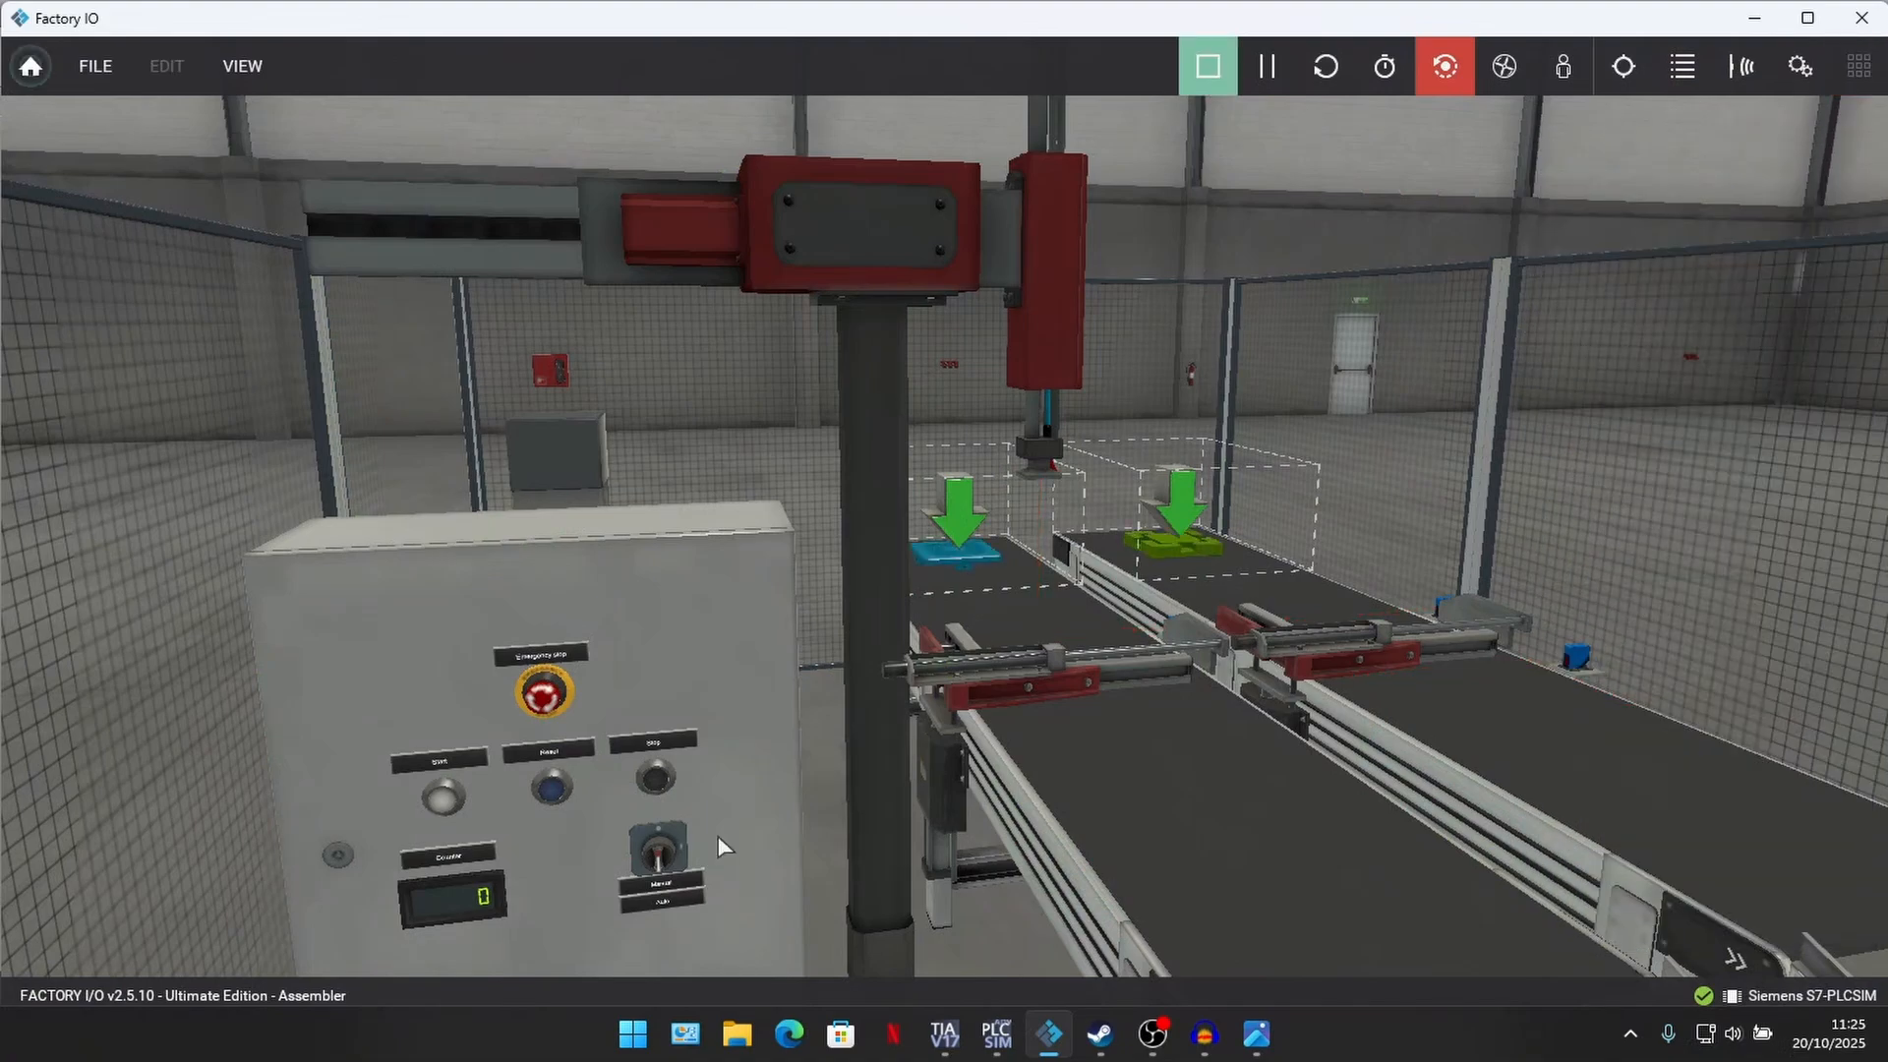
{"action": "right_click_drag", "start_coordinate": [718, 836], "coordinate": [662, 607]}
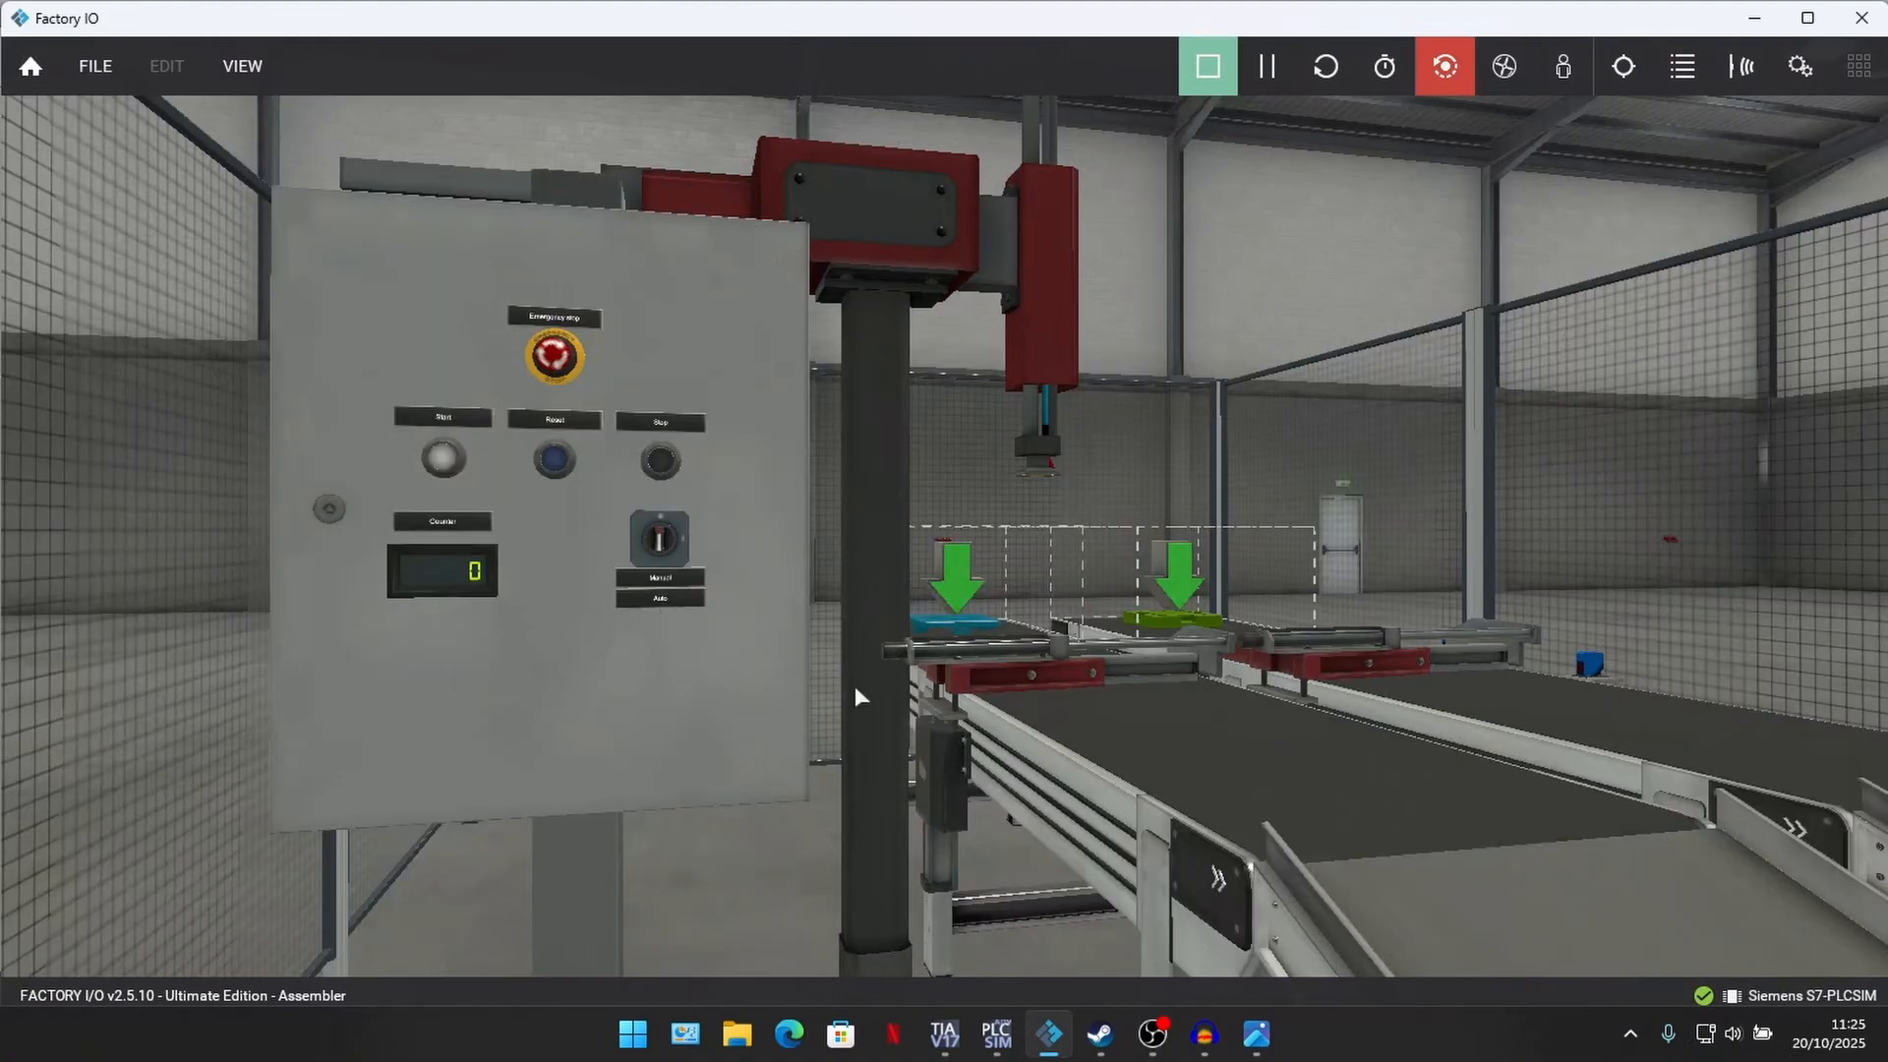
{"action": "right_click_drag", "start_coordinate": [853, 687], "coordinate": [1126, 652]}
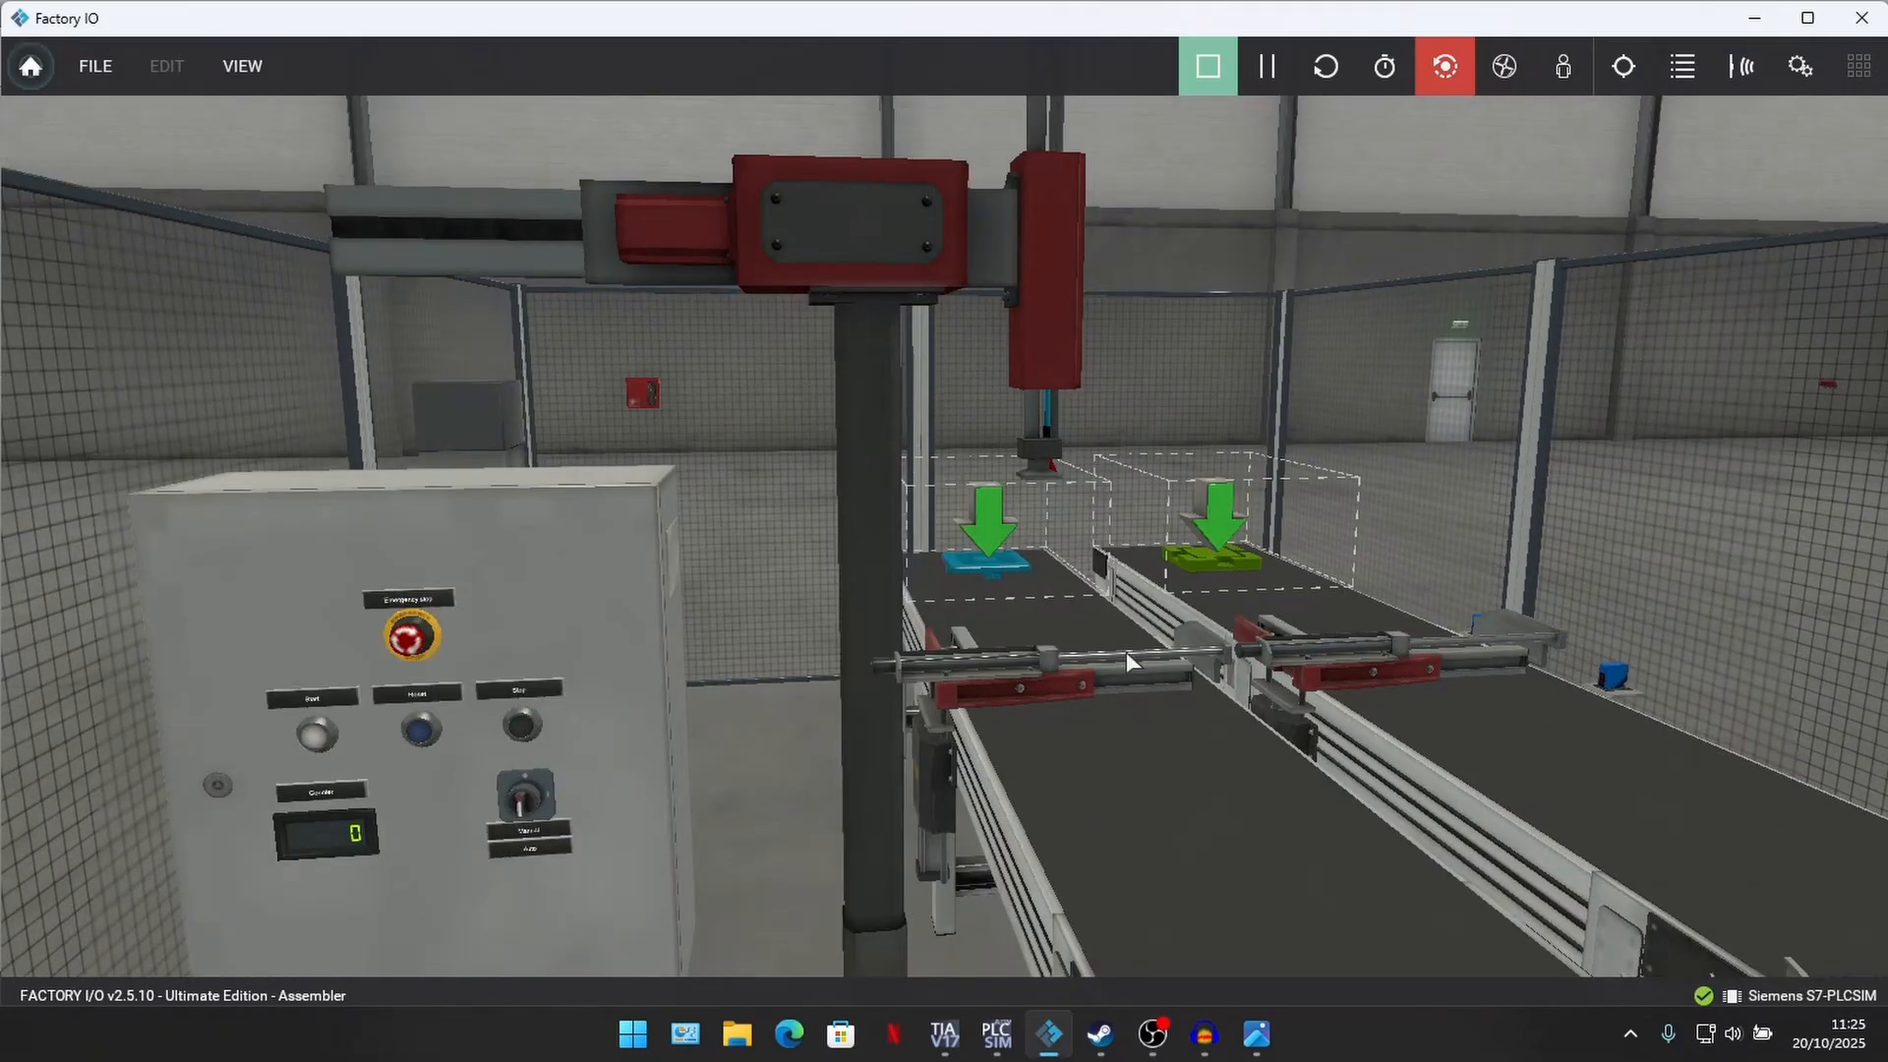
{"action": "right_click_drag", "start_coordinate": [1125, 650], "coordinate": [794, 711]}
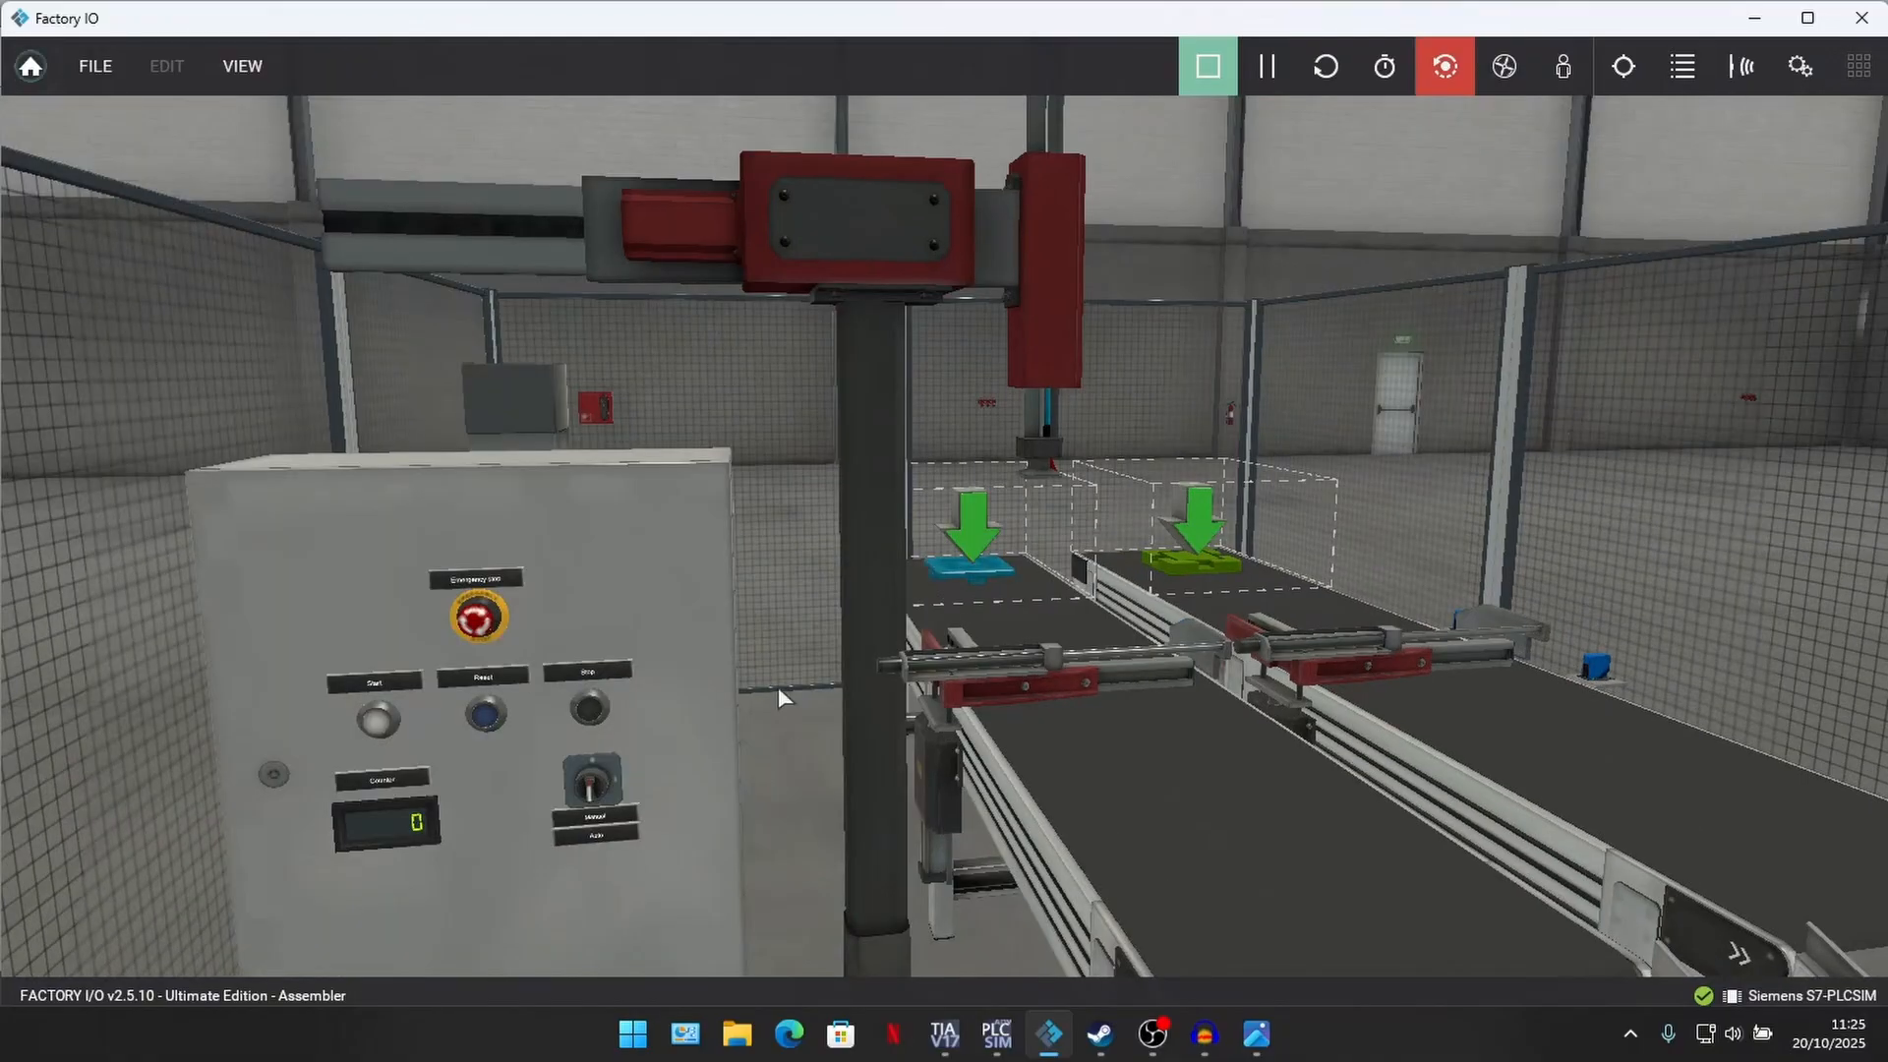
{"action": "right_click_drag", "start_coordinate": [422, 845], "coordinate": [782, 693]}
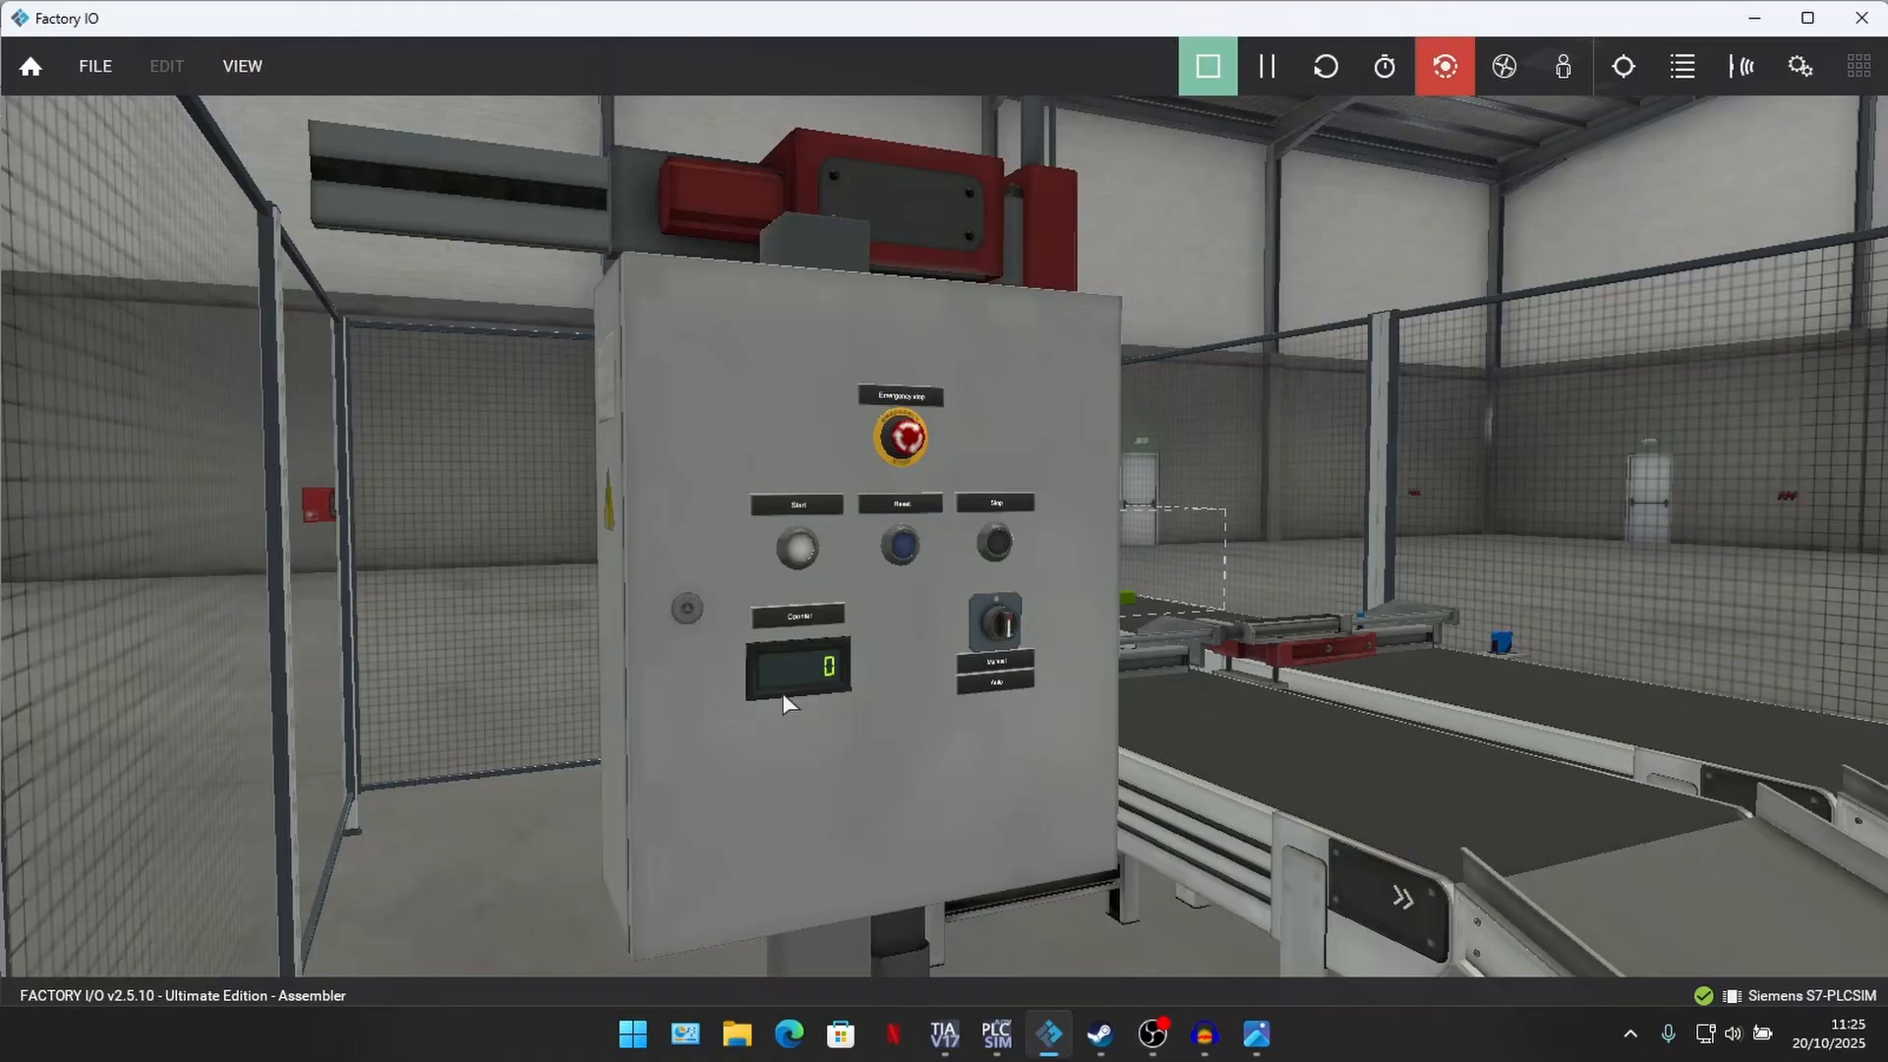
{"action": "right_click_drag", "start_coordinate": [782, 692], "coordinate": [727, 616]}
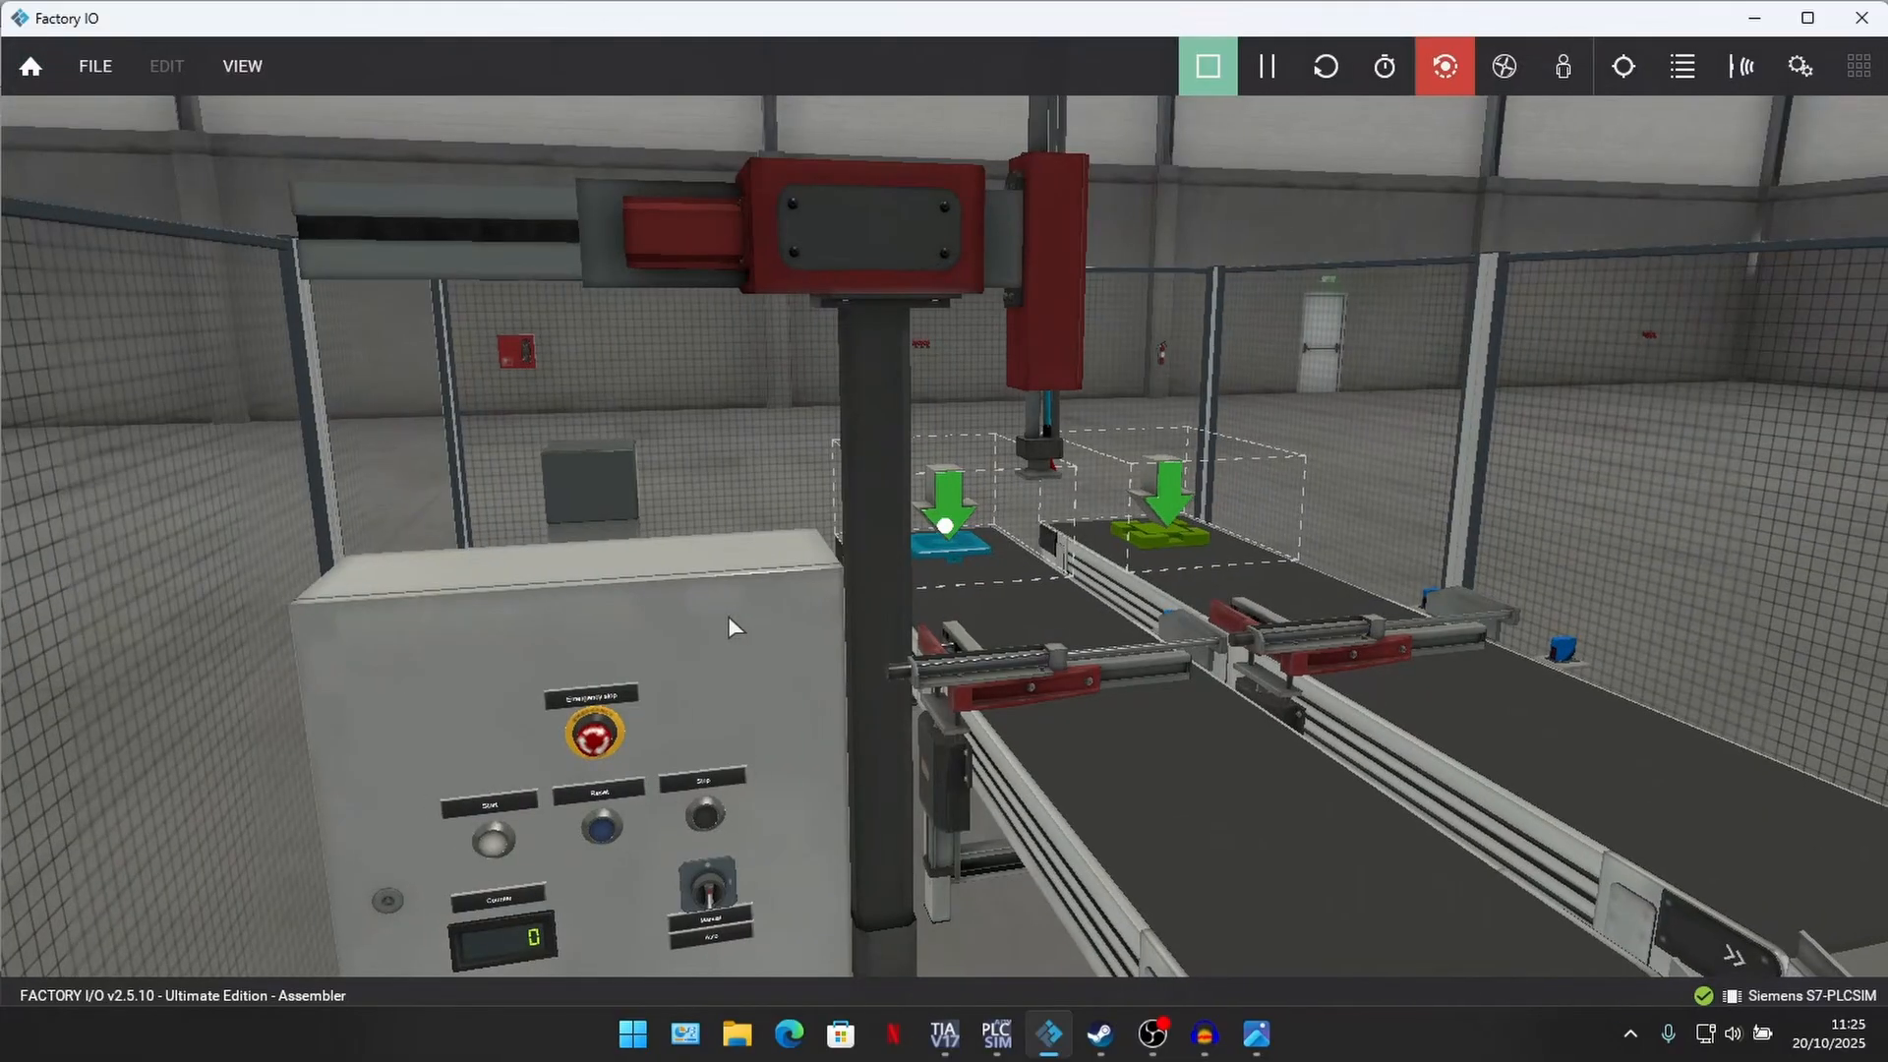
{"action": "right_click_drag", "start_coordinate": [727, 615], "coordinate": [741, 578]}
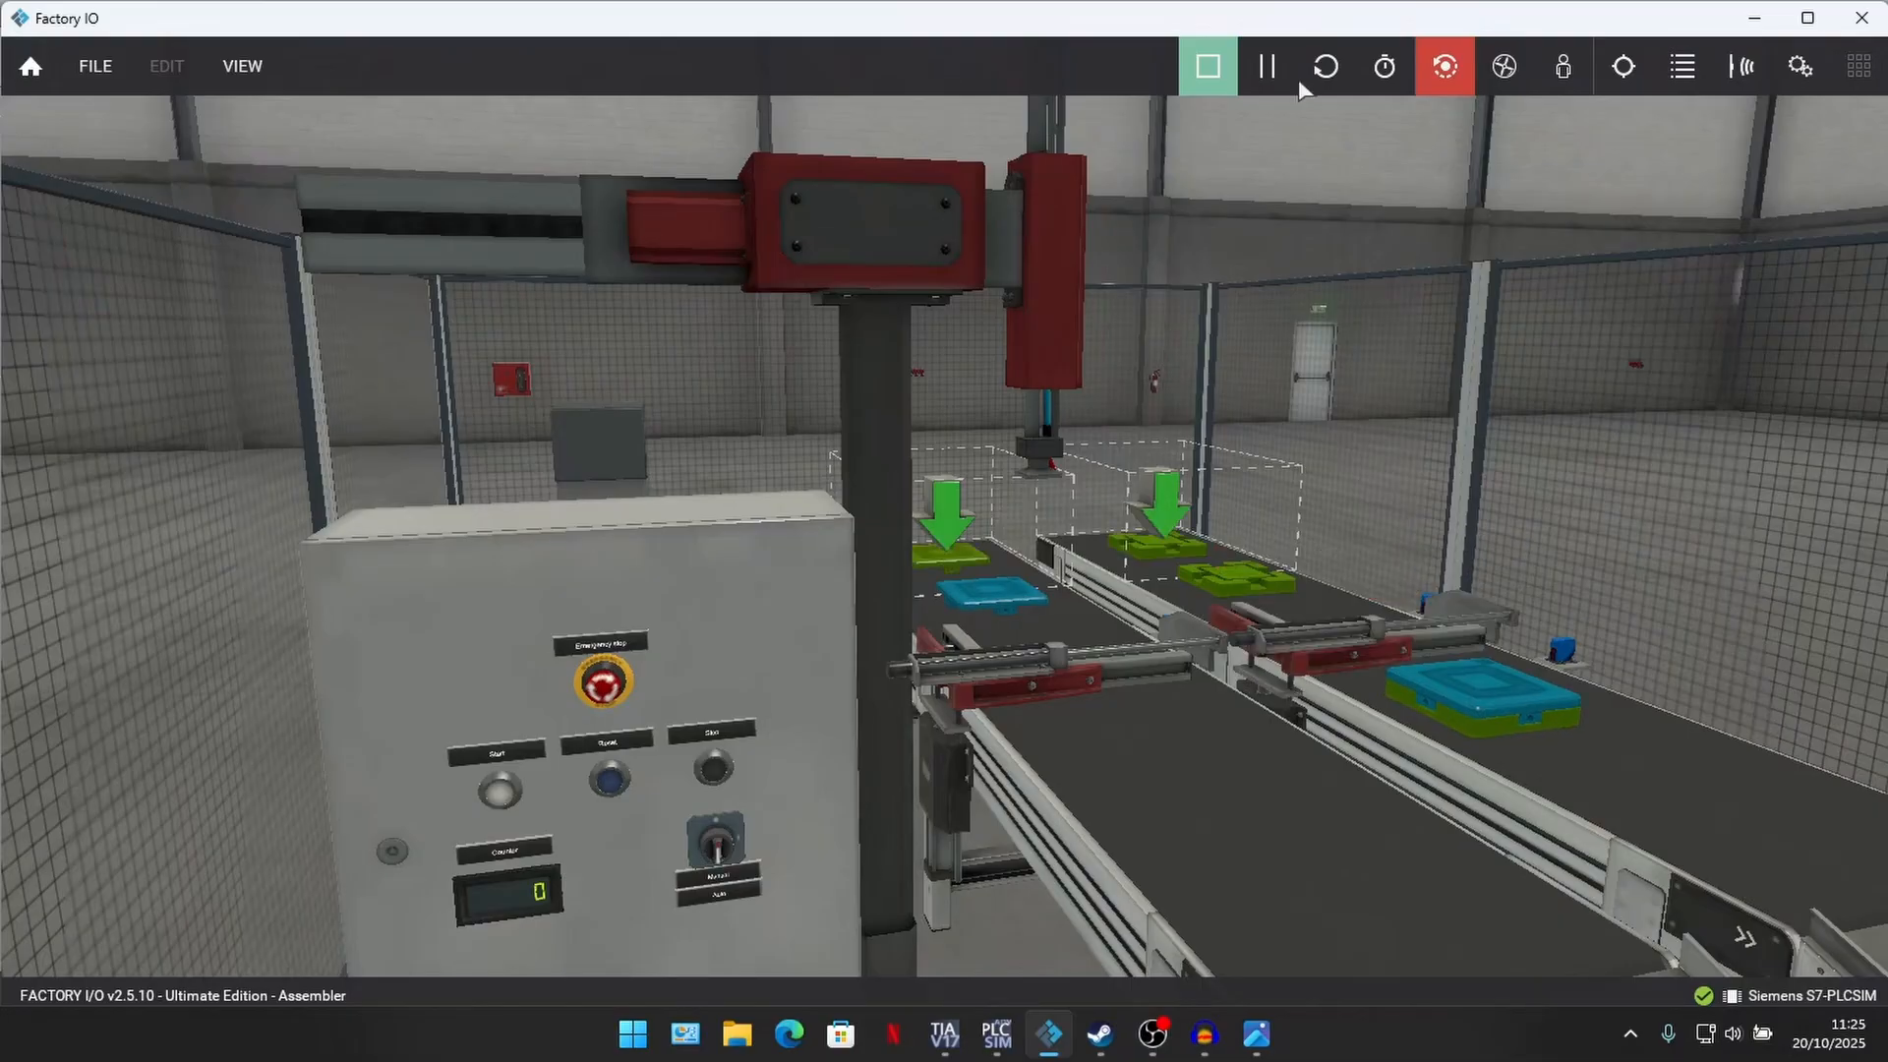
{"action": "left_click", "coordinate": [1333, 69]}
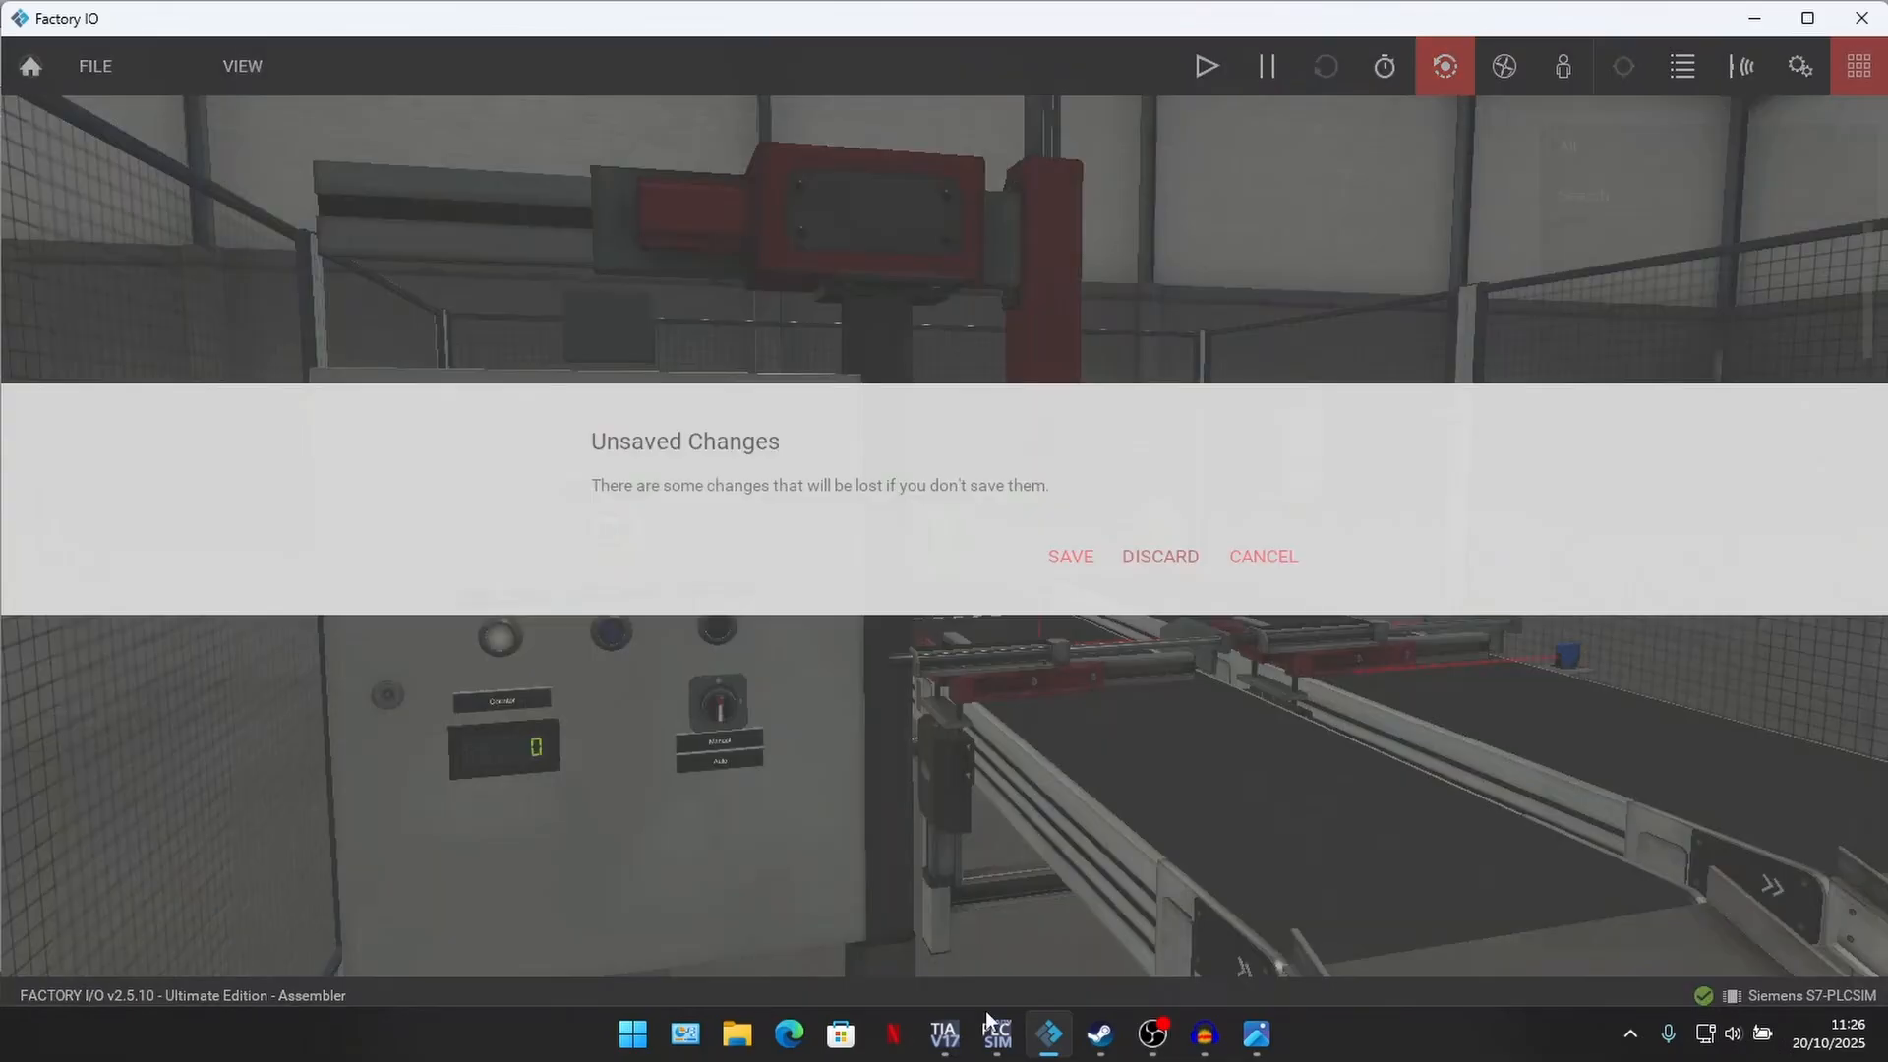
Check the factoryio instance in the S7-PLCSIM Advanced control panel, and switch to the stateMachine project in TIA Portal.
{"action": "left_click", "coordinate": [985, 1011]}
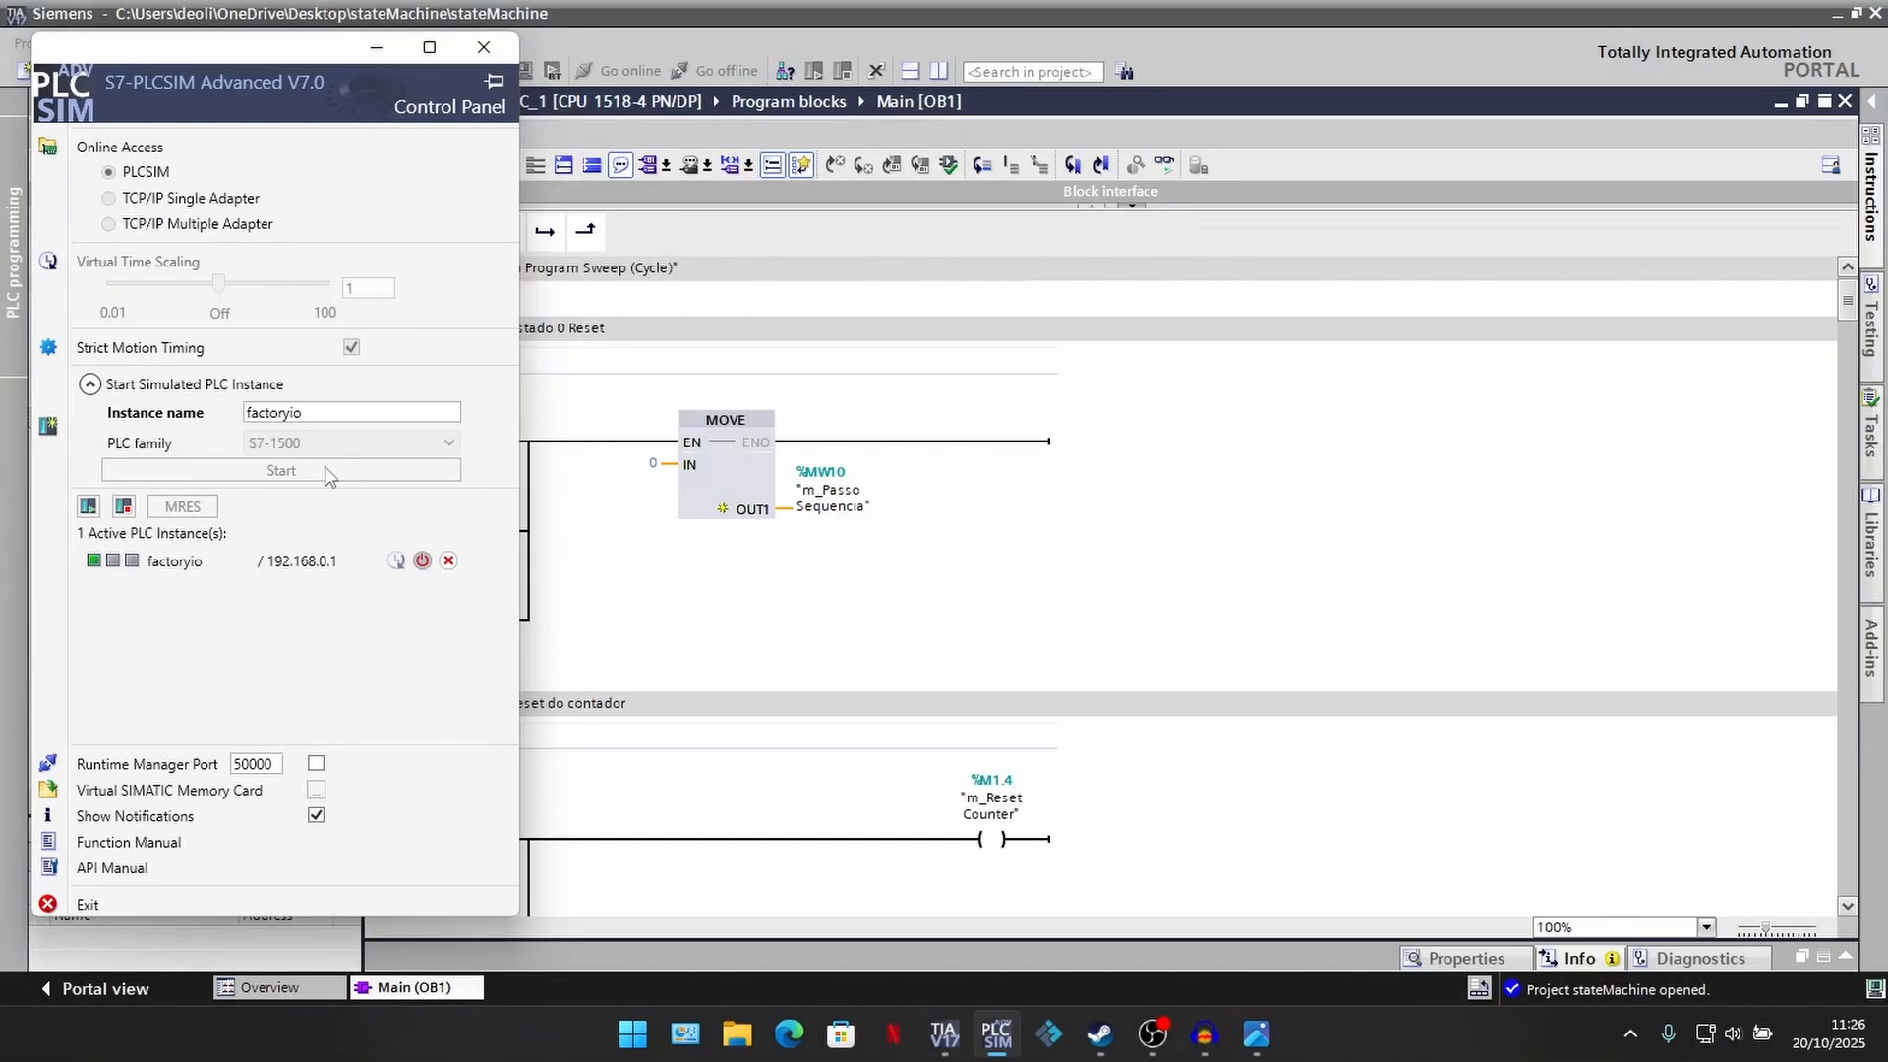
{"action": "left_click", "coordinate": [153, 903]}
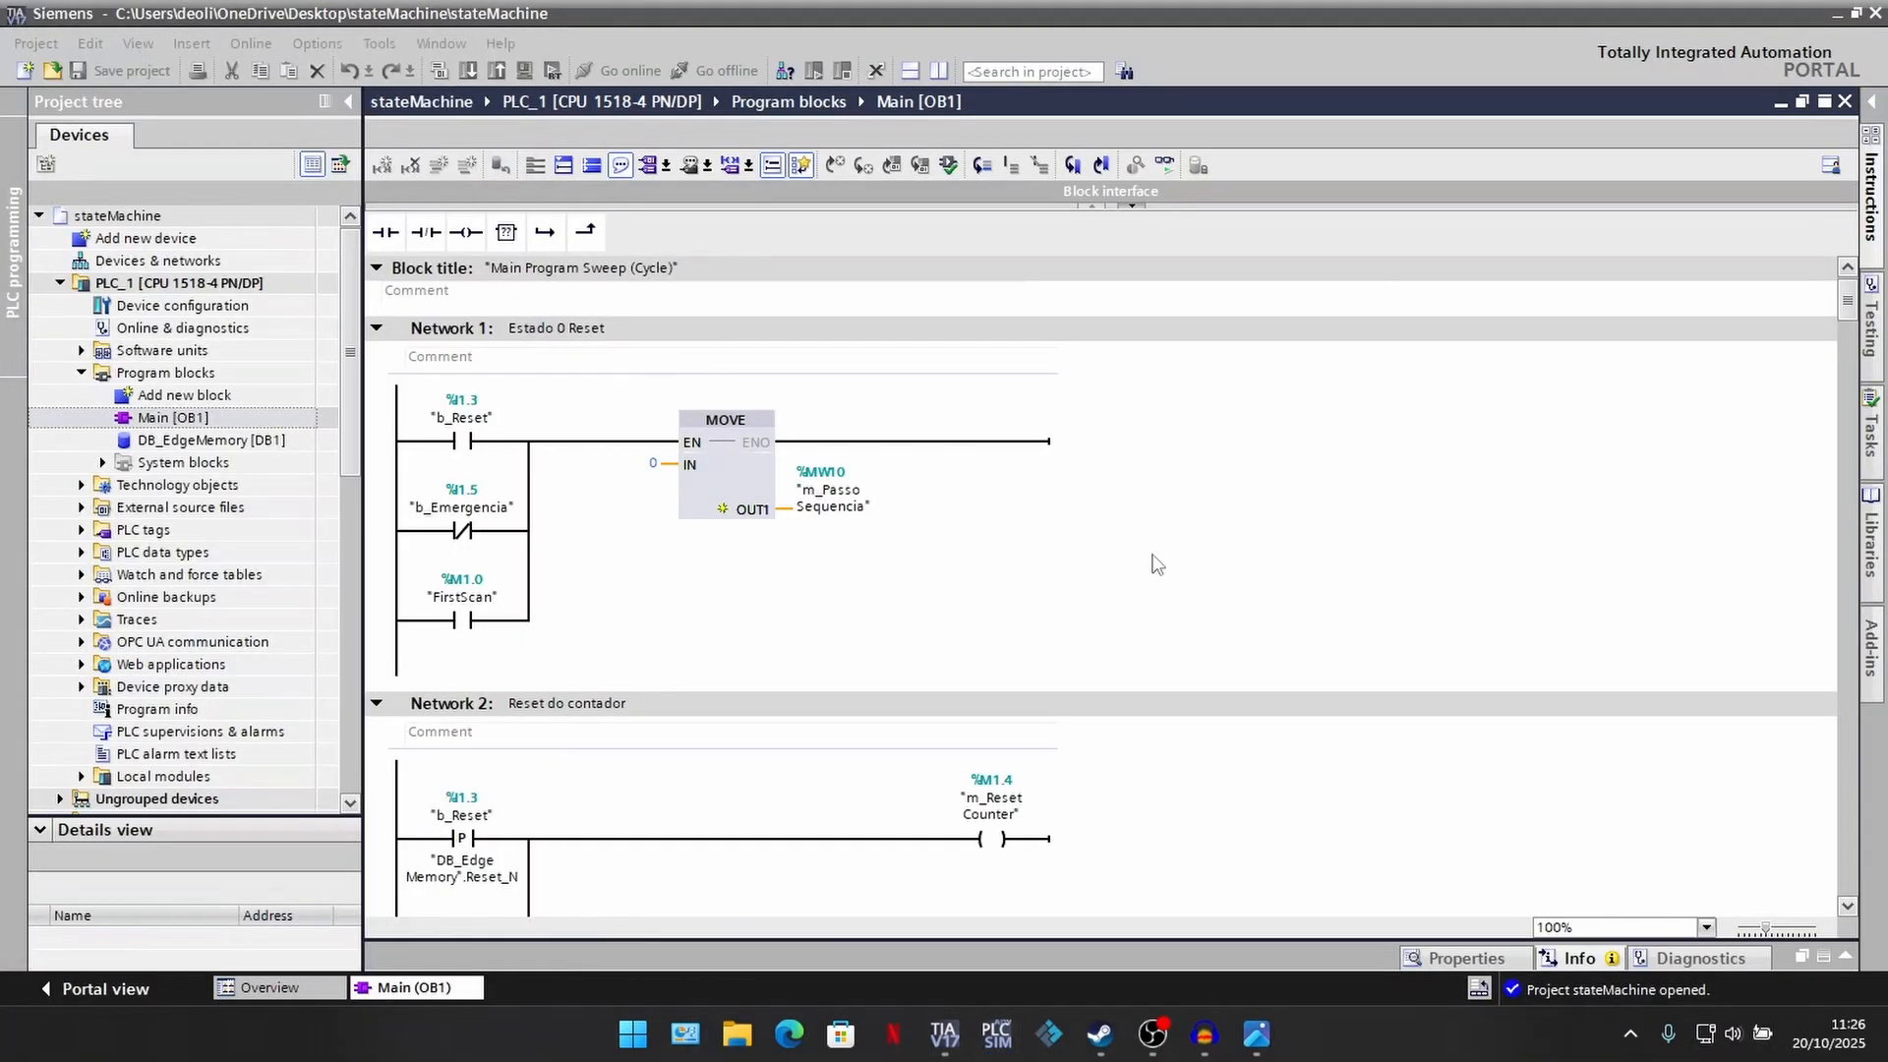
{"action": "left_click", "coordinate": [1152, 555]}
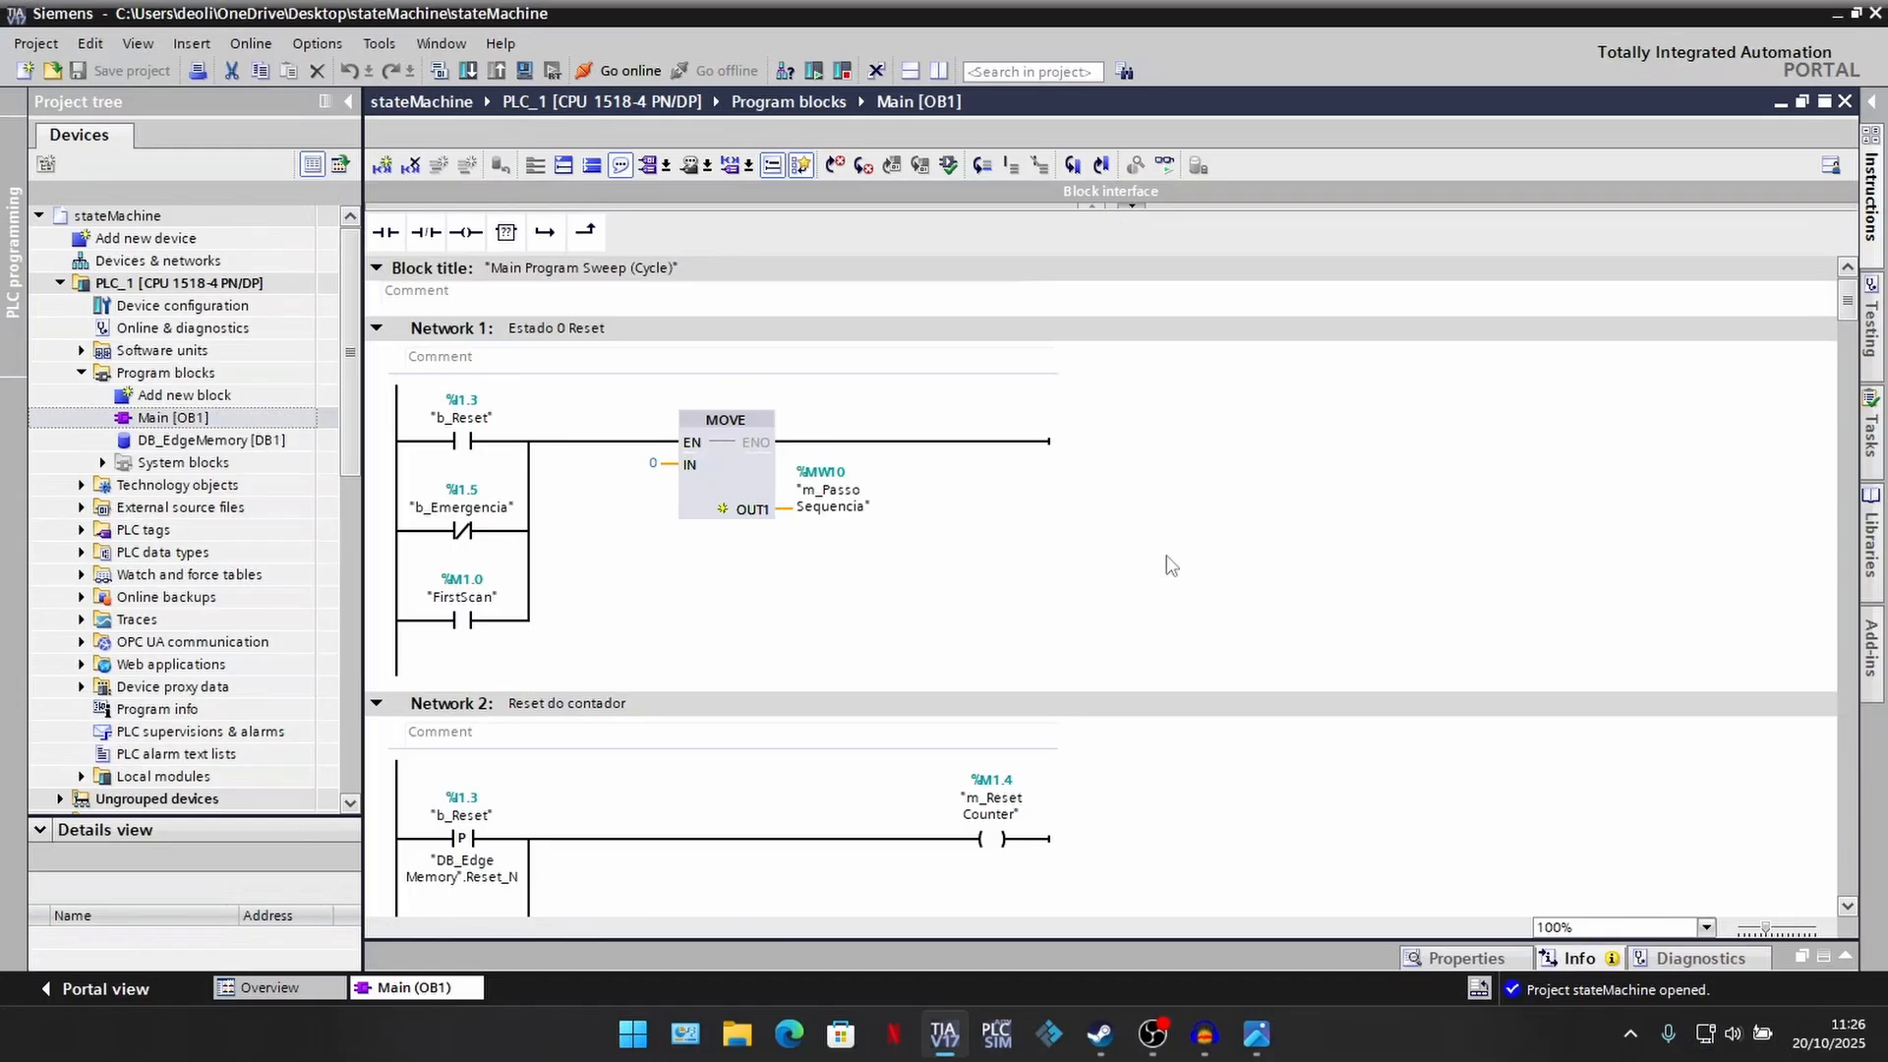
Examine the state-transition networks of Main [OB1], from the counter reset and cycle start to the counter logic of state 110.
{"action": "scroll", "coordinate": [885, 541], "scroll_direction": "down", "scroll_amount": 5}
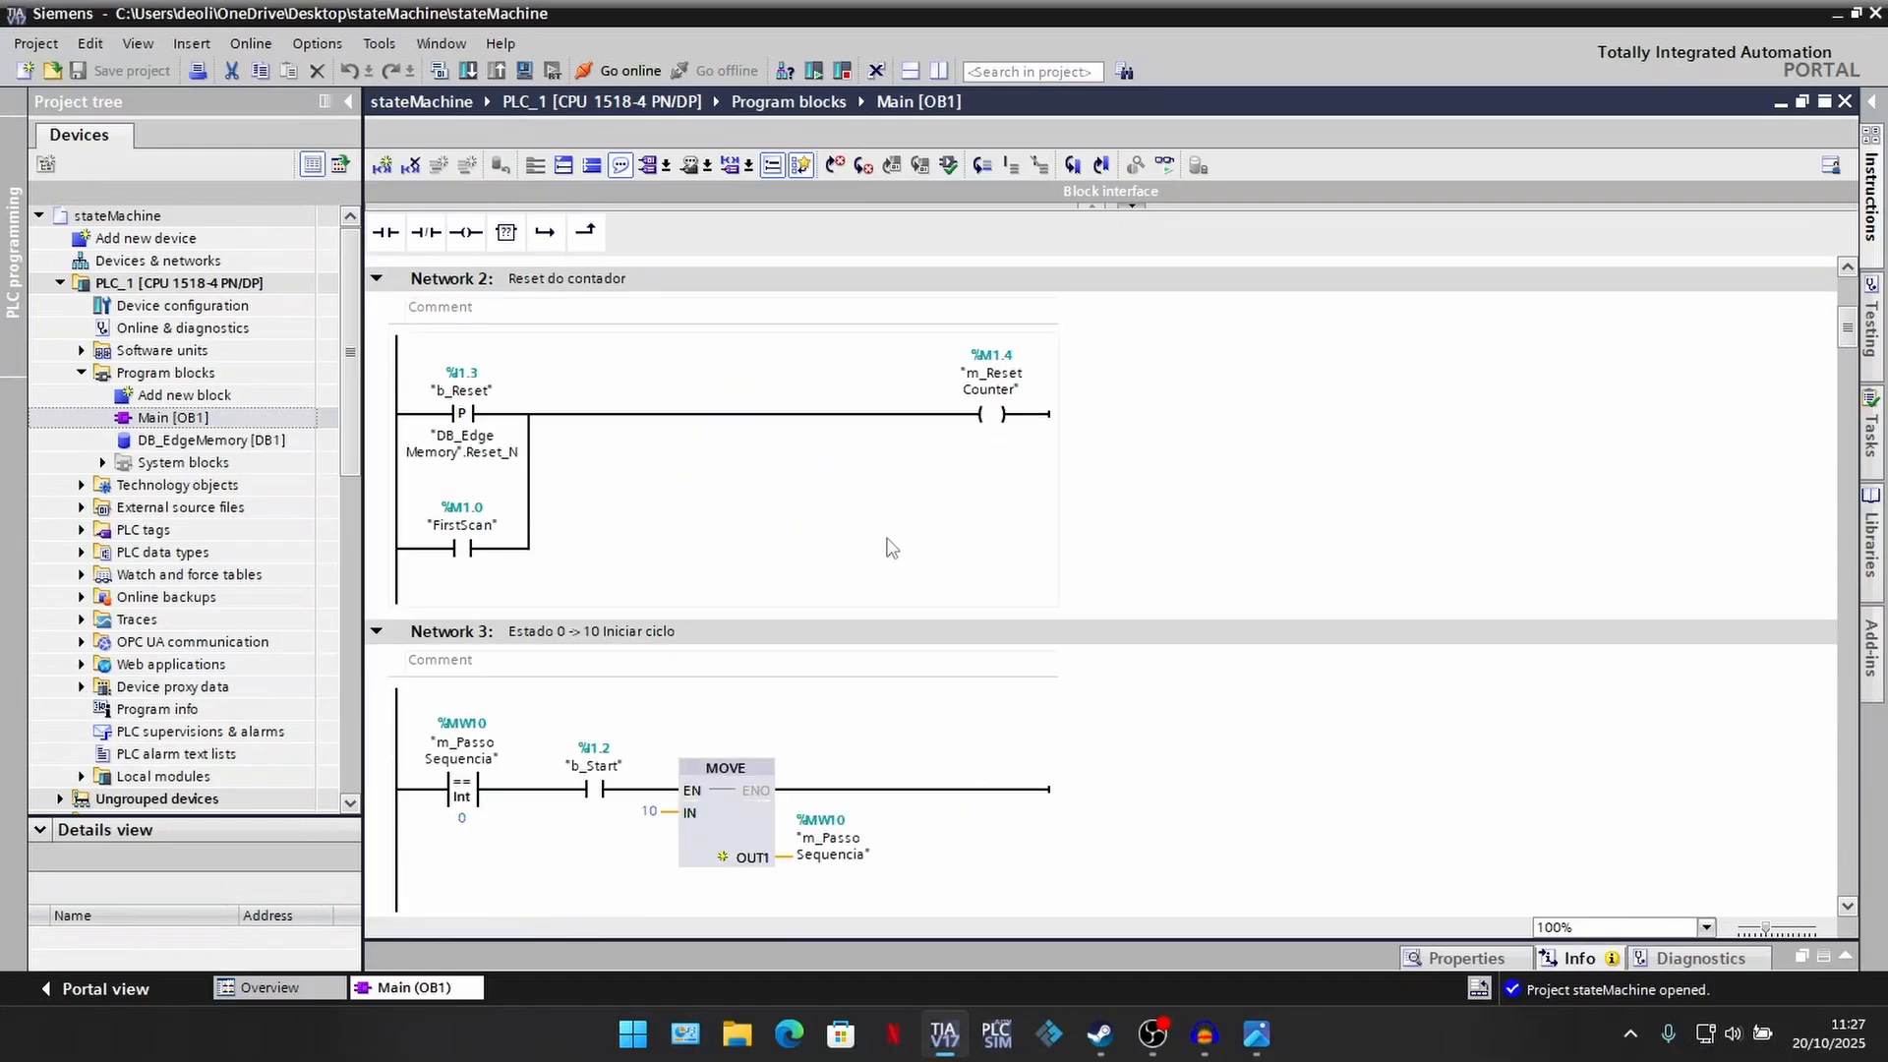
{"action": "scroll", "coordinate": [1107, 458], "scroll_direction": "down", "scroll_amount": 8}
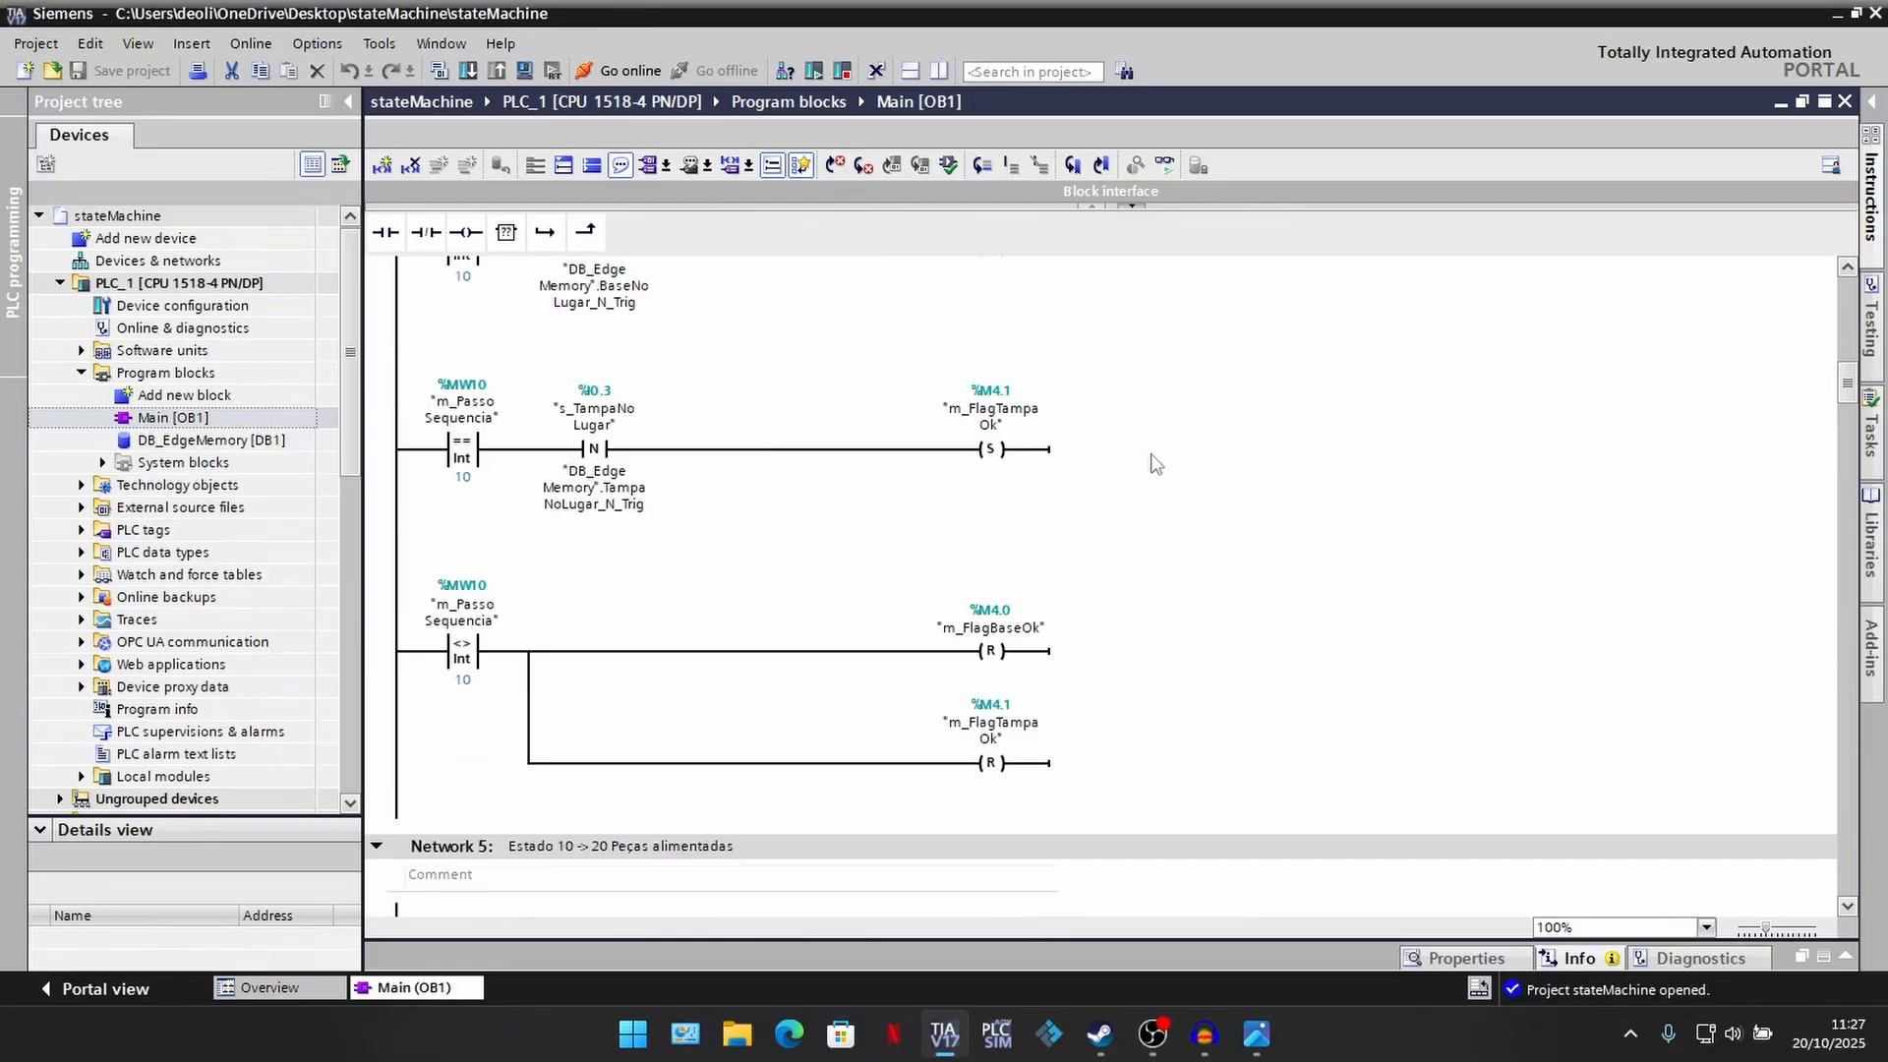
{"action": "scroll", "coordinate": [1155, 463], "scroll_direction": "down", "scroll_amount": 10}
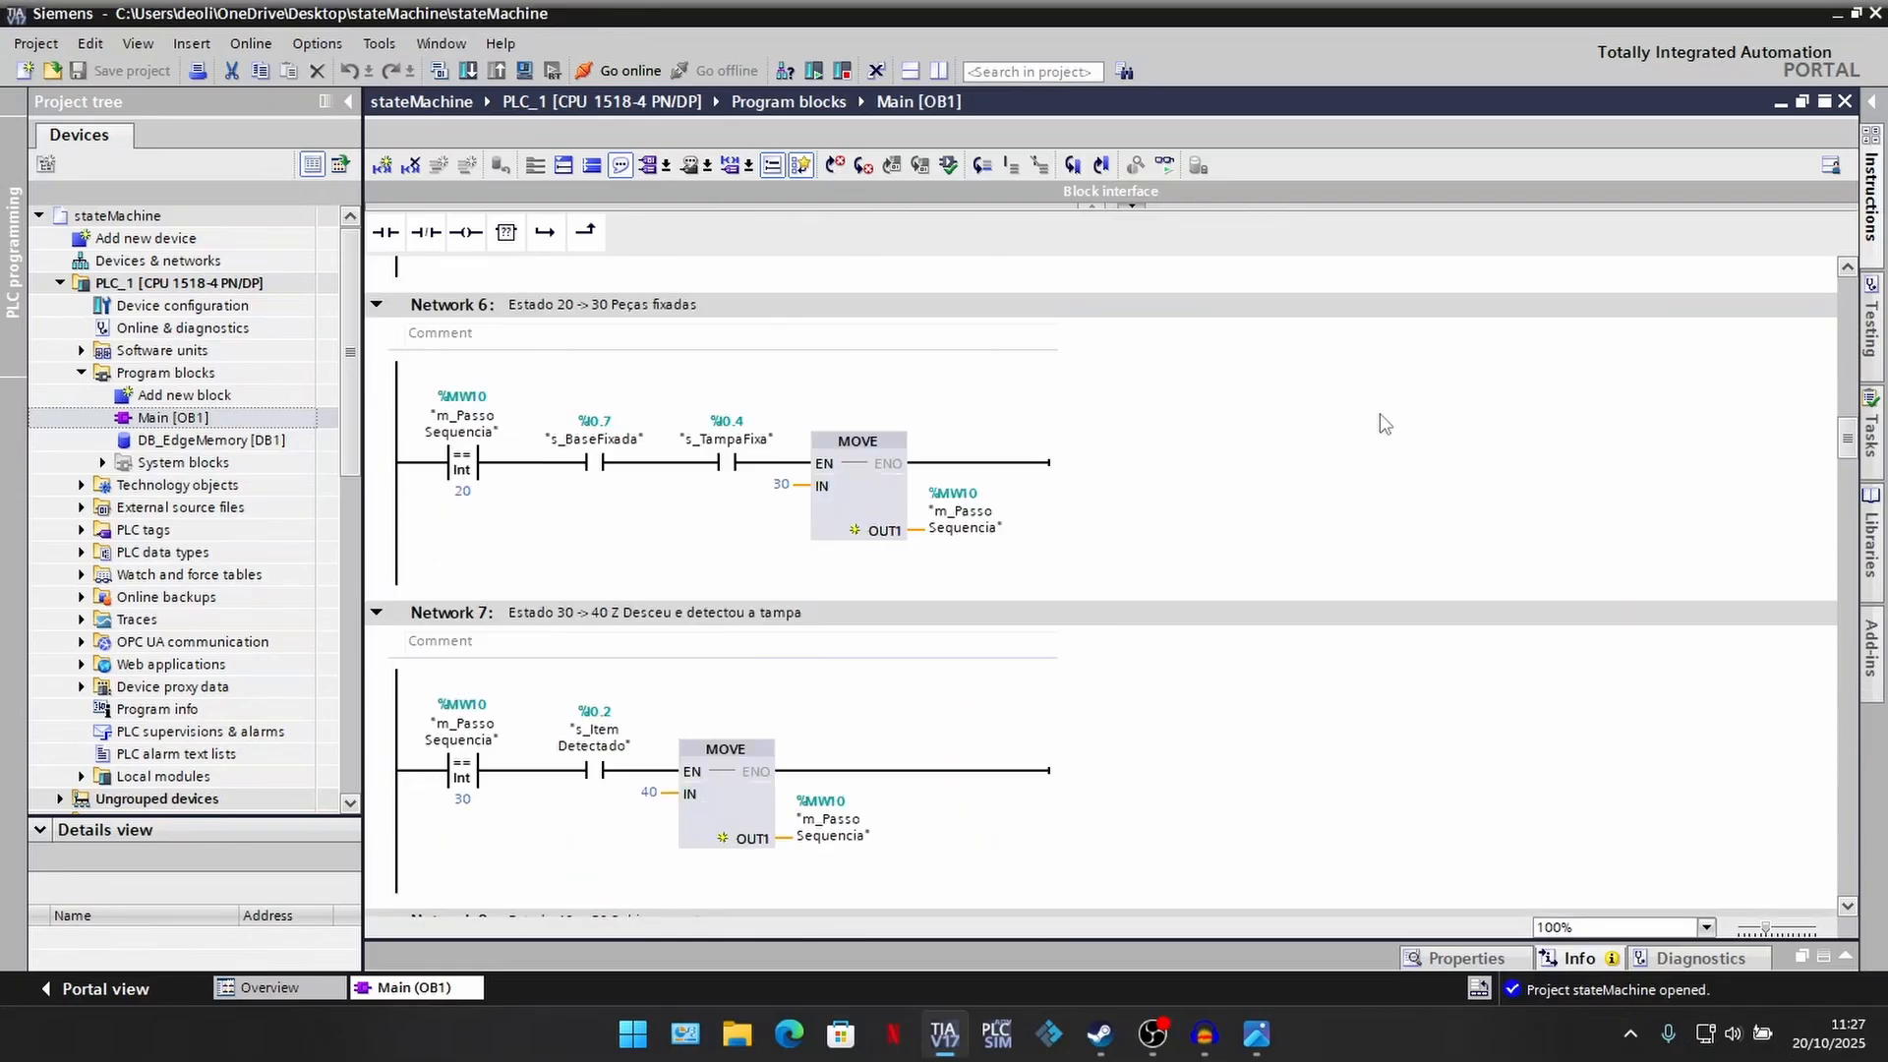
{"action": "scroll", "coordinate": [715, 362], "scroll_direction": "up", "scroll_amount": 8}
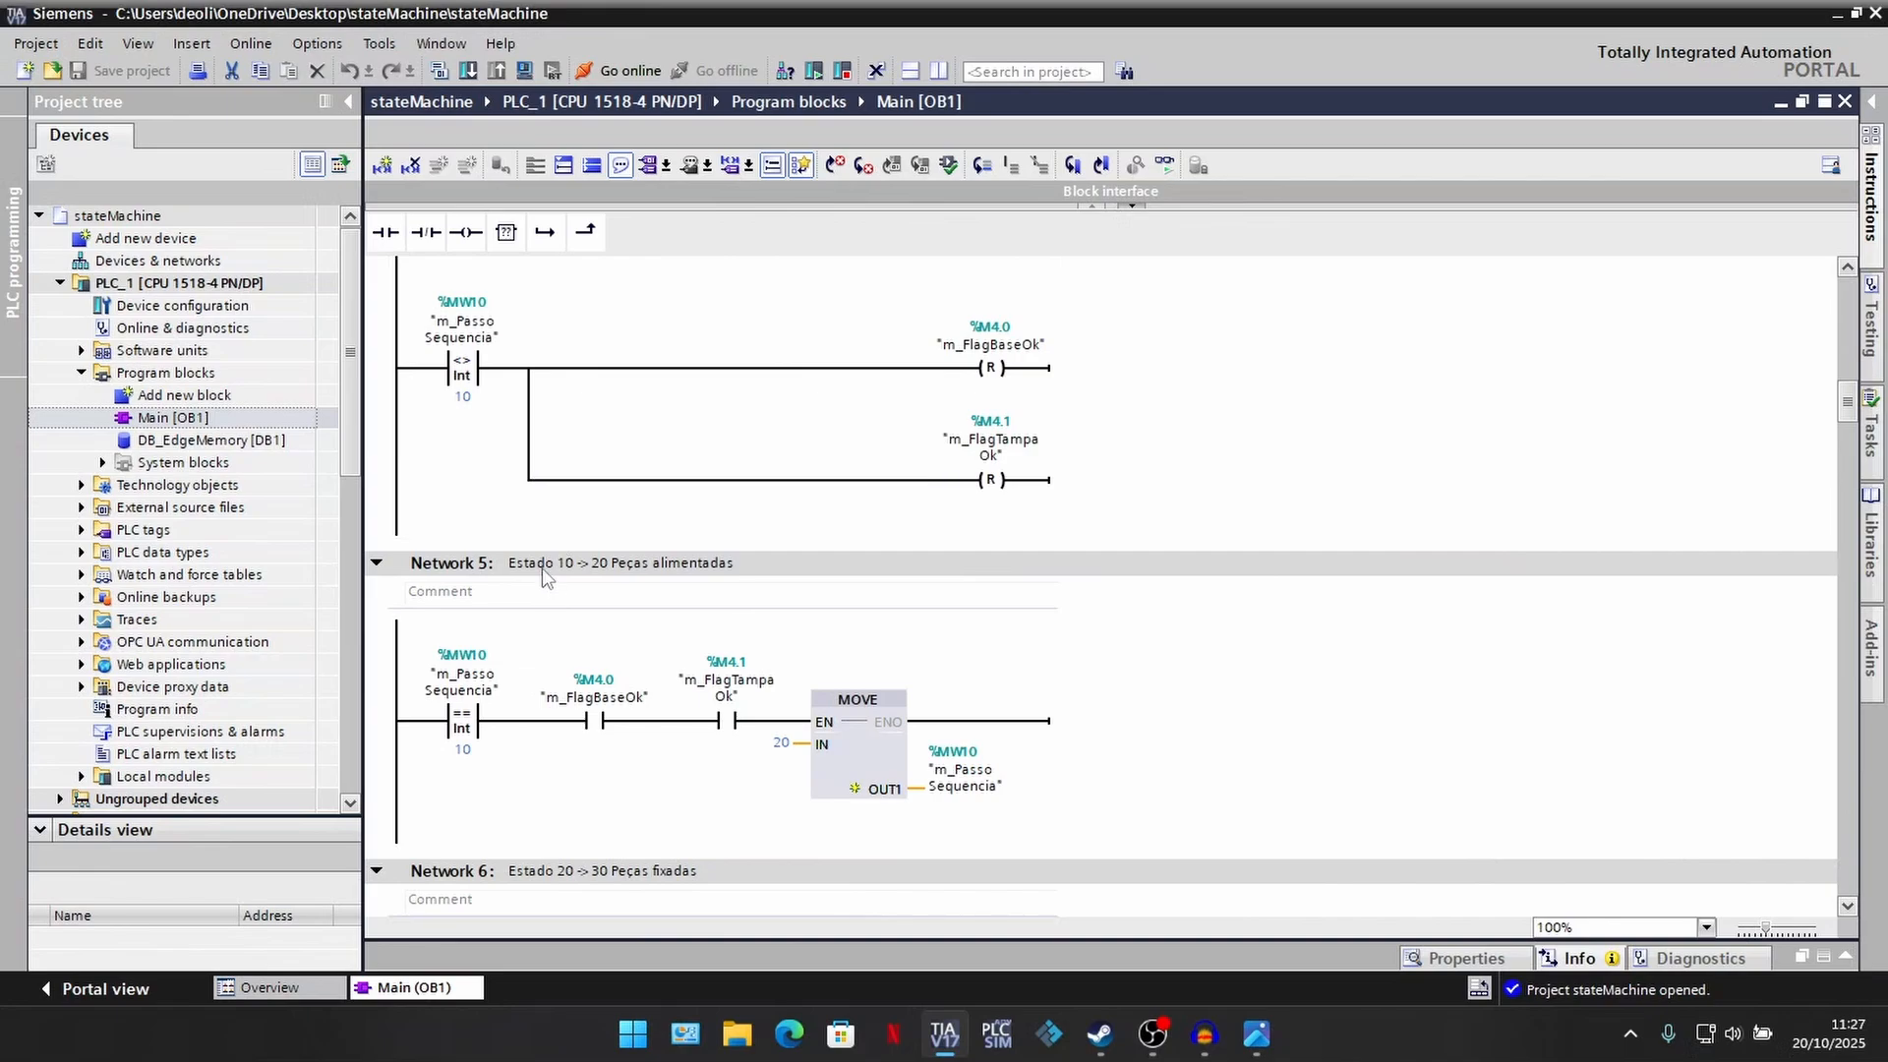
{"action": "scroll", "coordinate": [550, 560], "scroll_direction": "down", "scroll_amount": 7}
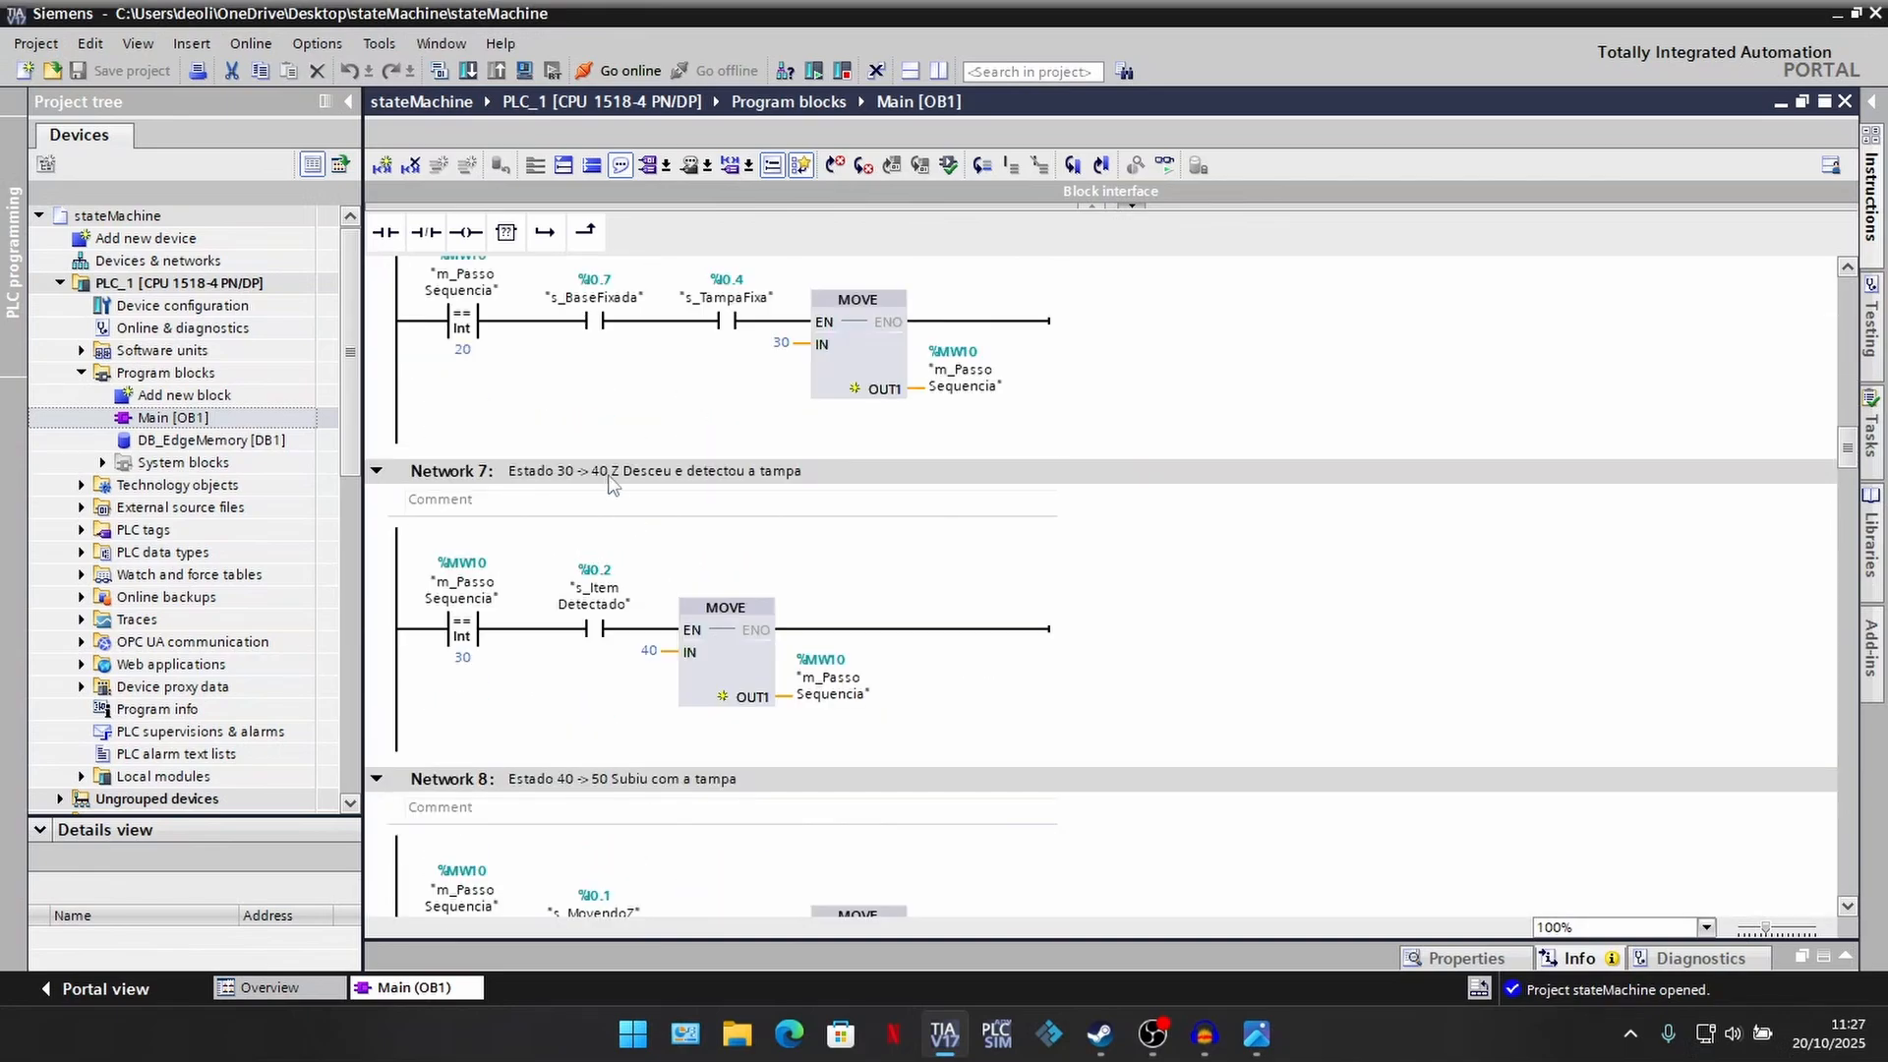
{"action": "scroll", "coordinate": [612, 481], "scroll_direction": "down", "scroll_amount": 12}
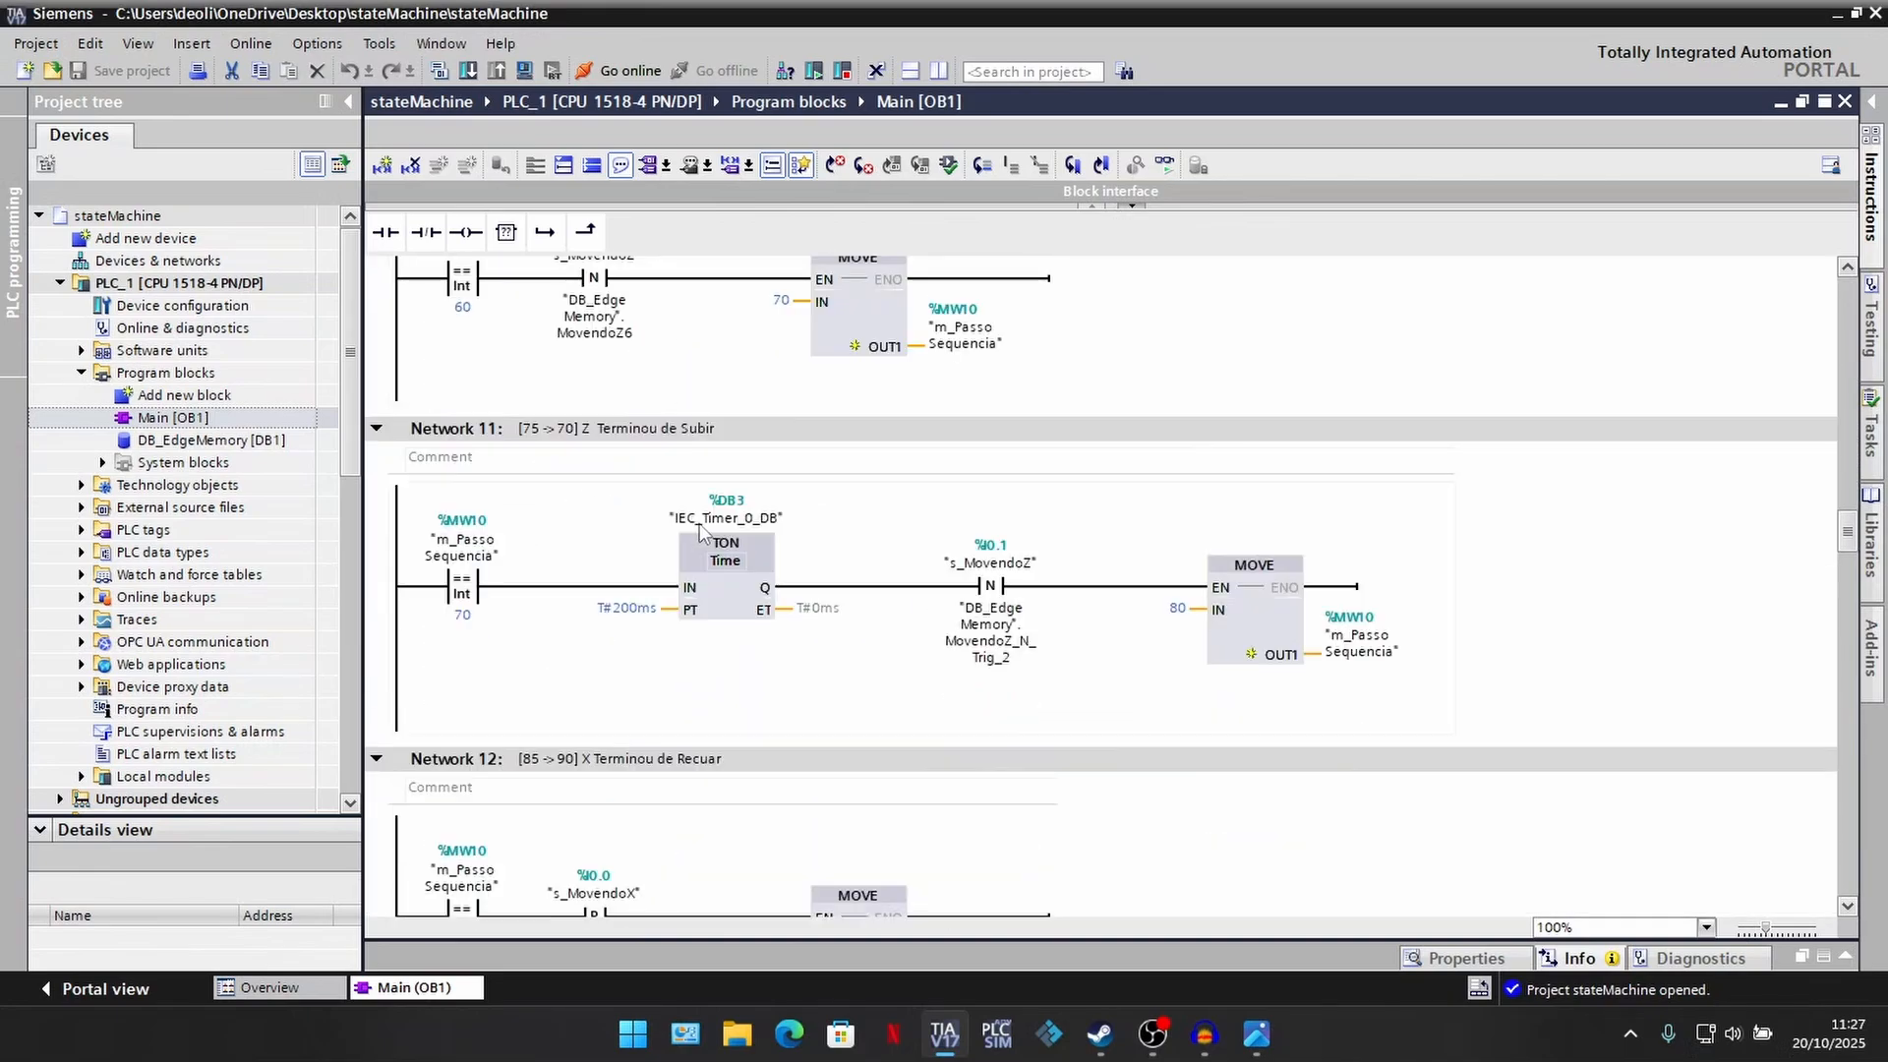
{"action": "scroll", "coordinate": [700, 530], "scroll_direction": "down", "scroll_amount": 10}
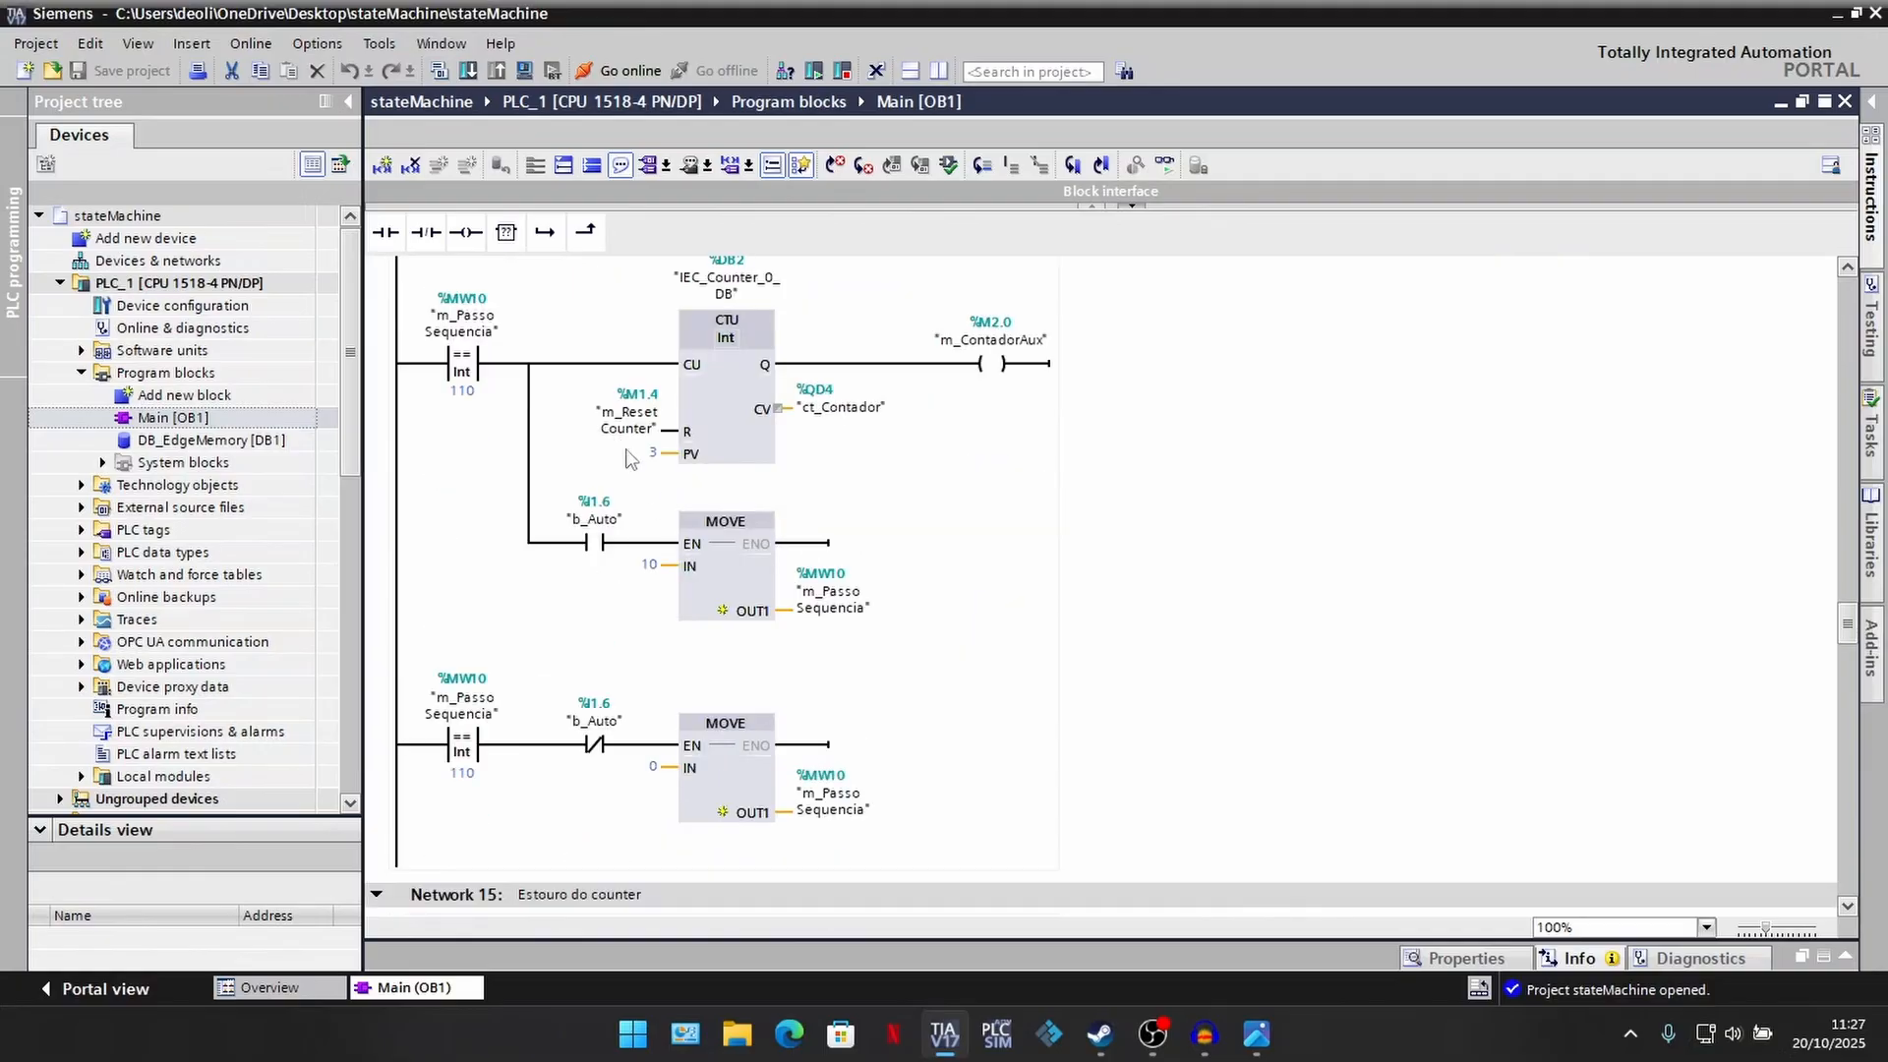
{"action": "scroll", "coordinate": [619, 423], "scroll_direction": "up", "scroll_amount": 3}
Examine the actuation networks of Main [OB1] for conveyors, clamps, axis movement and raising the base clamp, and return to Network 1.
{"action": "scroll", "coordinate": [612, 393], "scroll_direction": "down", "scroll_amount": 10}
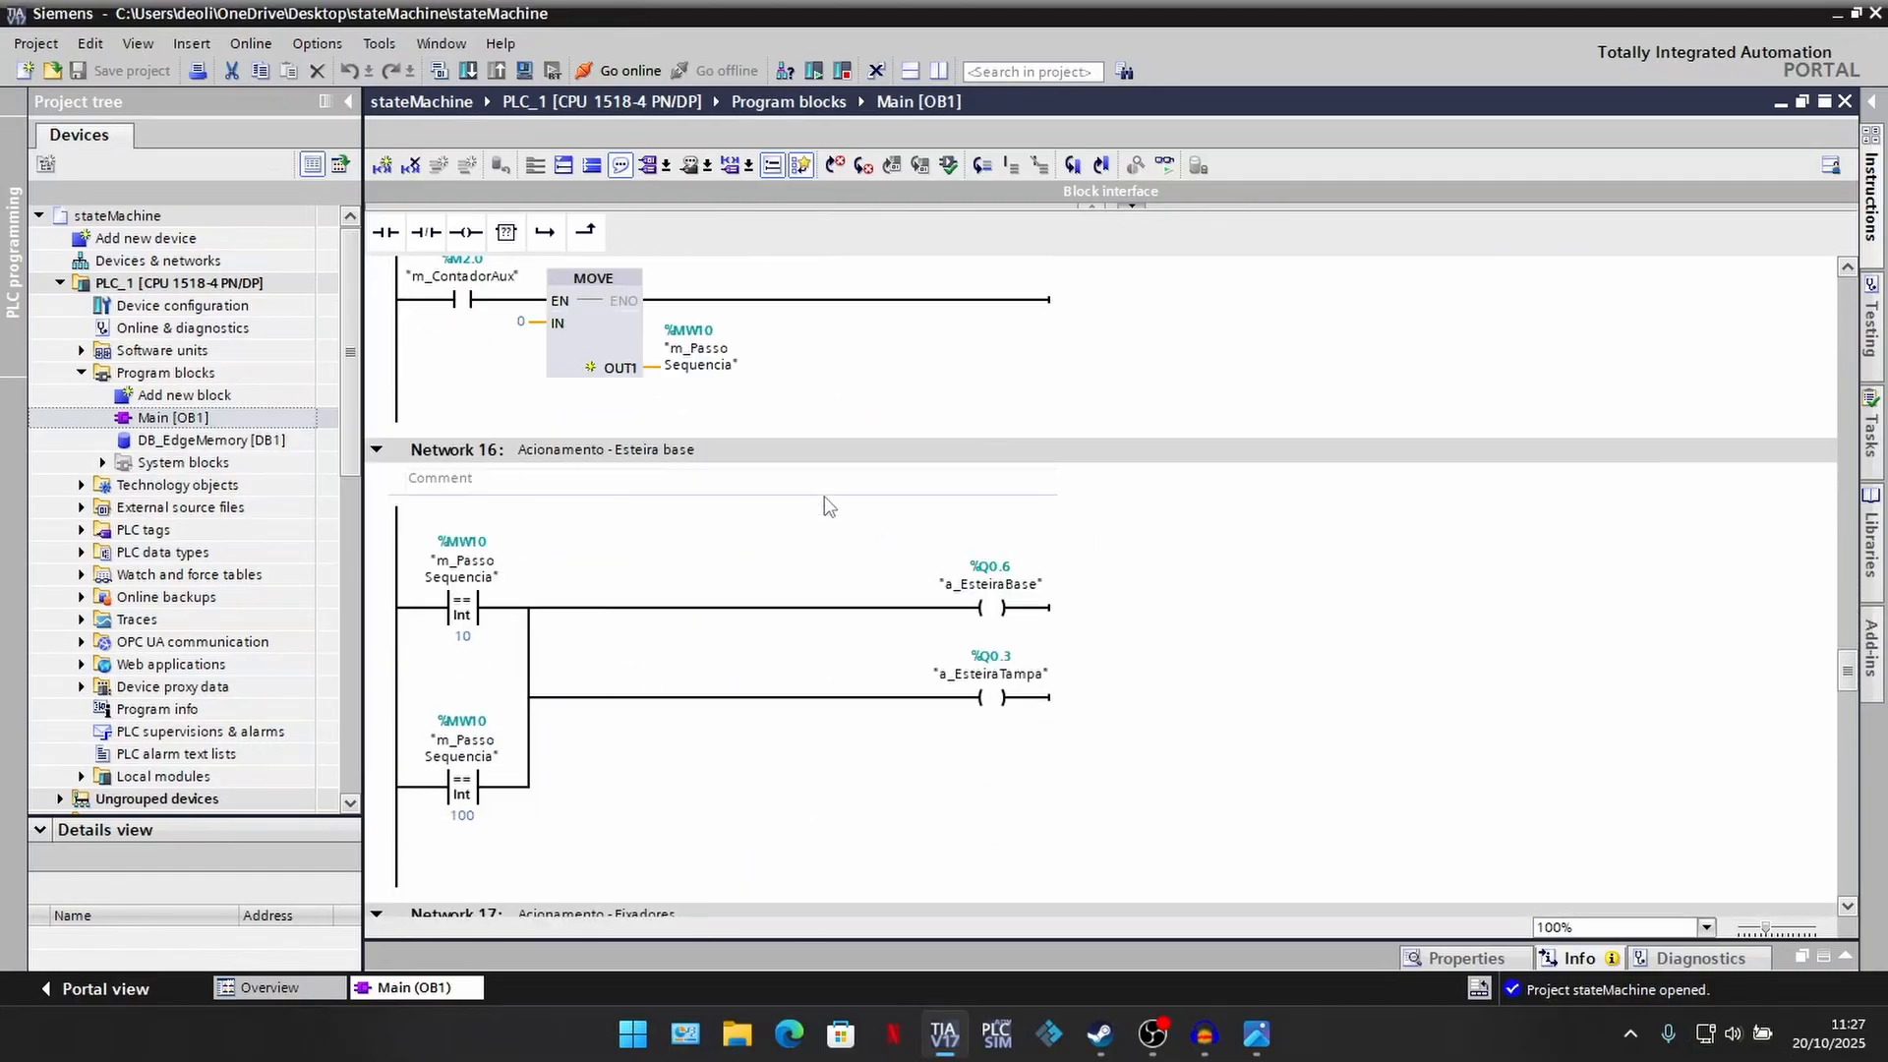
{"action": "scroll", "coordinate": [823, 496], "scroll_direction": "down", "scroll_amount": 3}
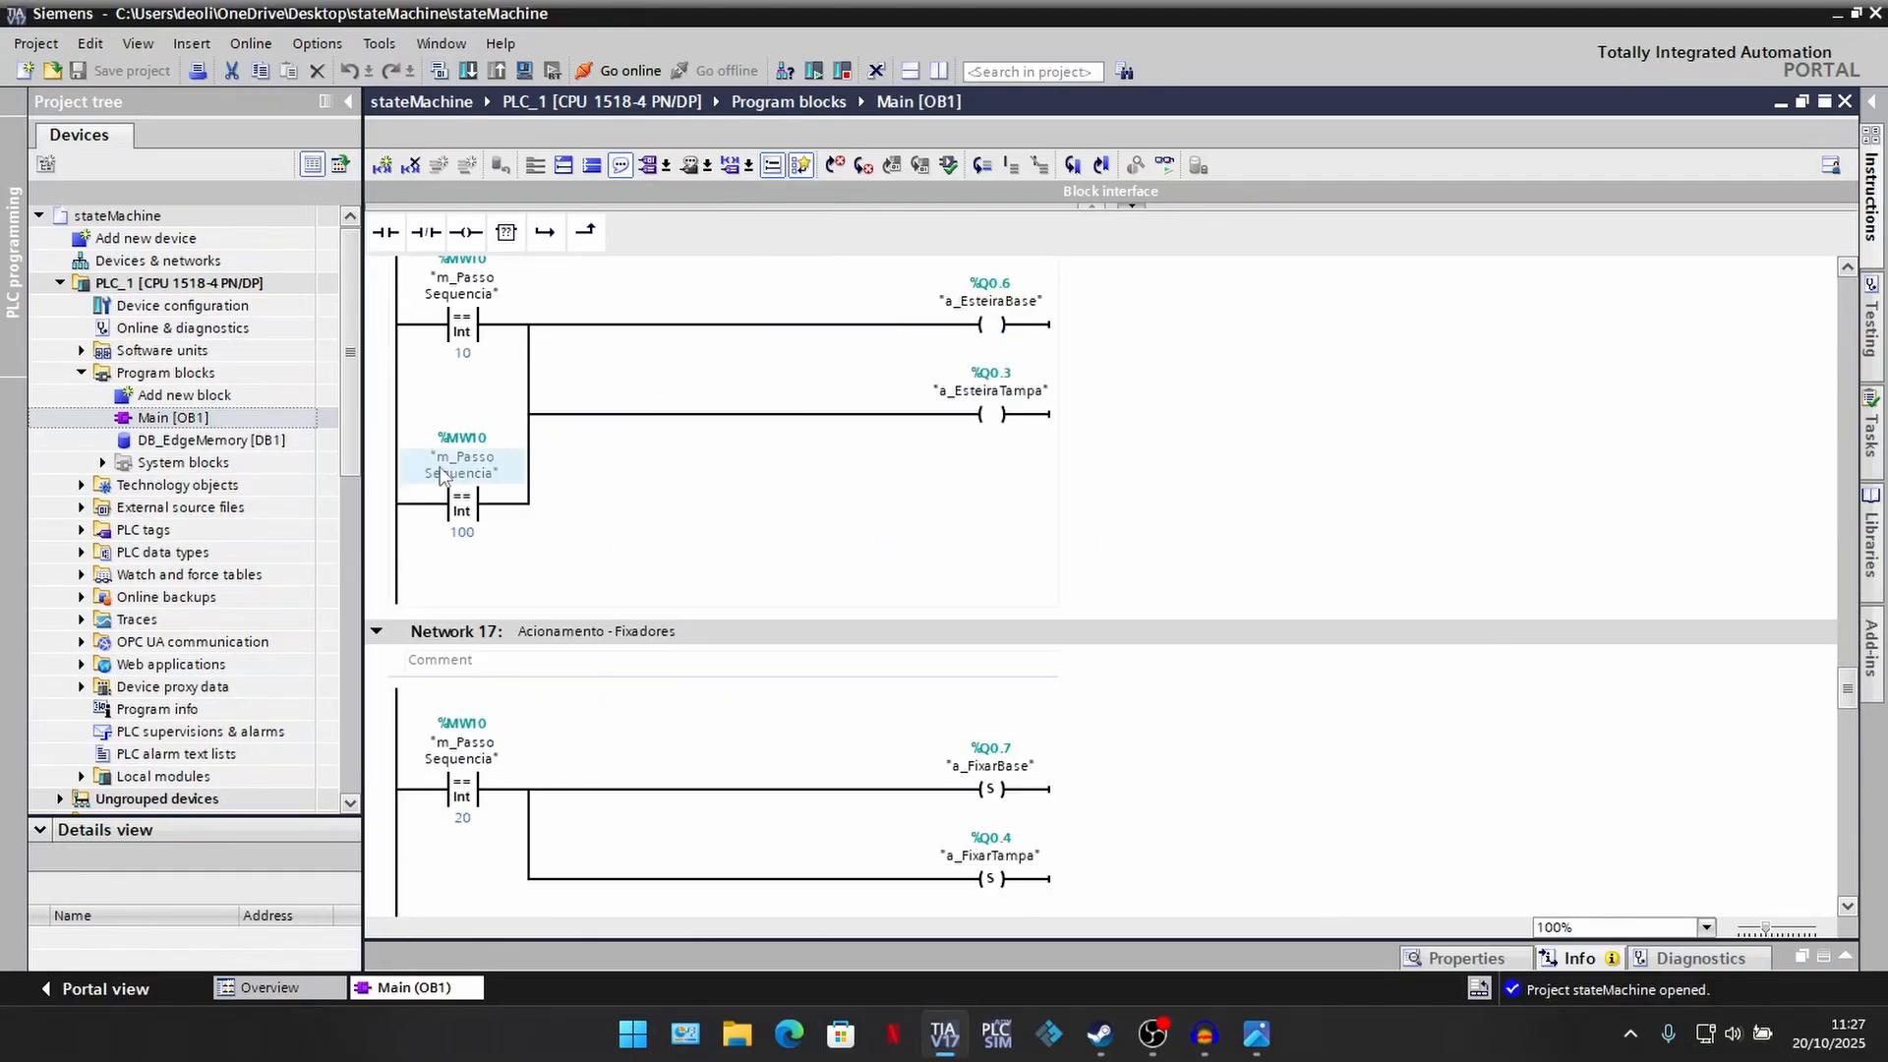
{"action": "scroll", "coordinate": [469, 511], "scroll_direction": "down", "scroll_amount": 3}
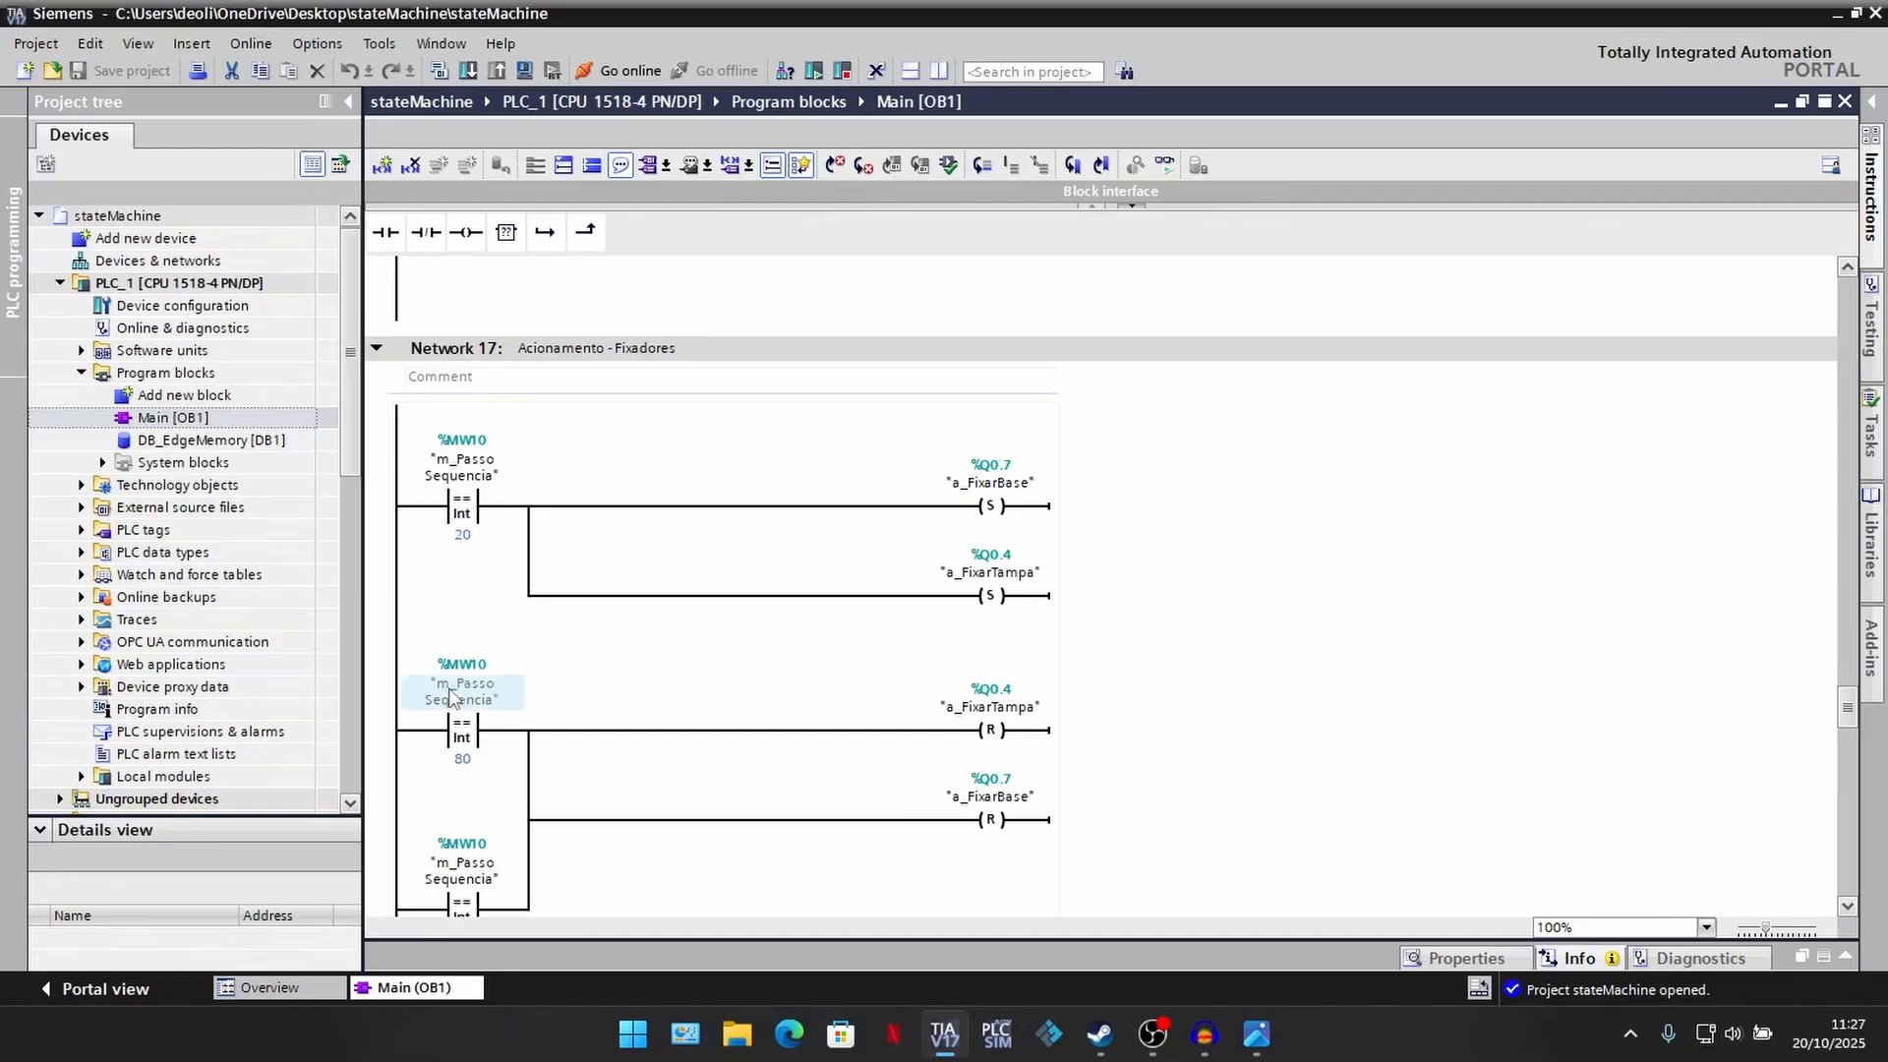
{"action": "scroll", "coordinate": [450, 696], "scroll_direction": "down", "scroll_amount": 9}
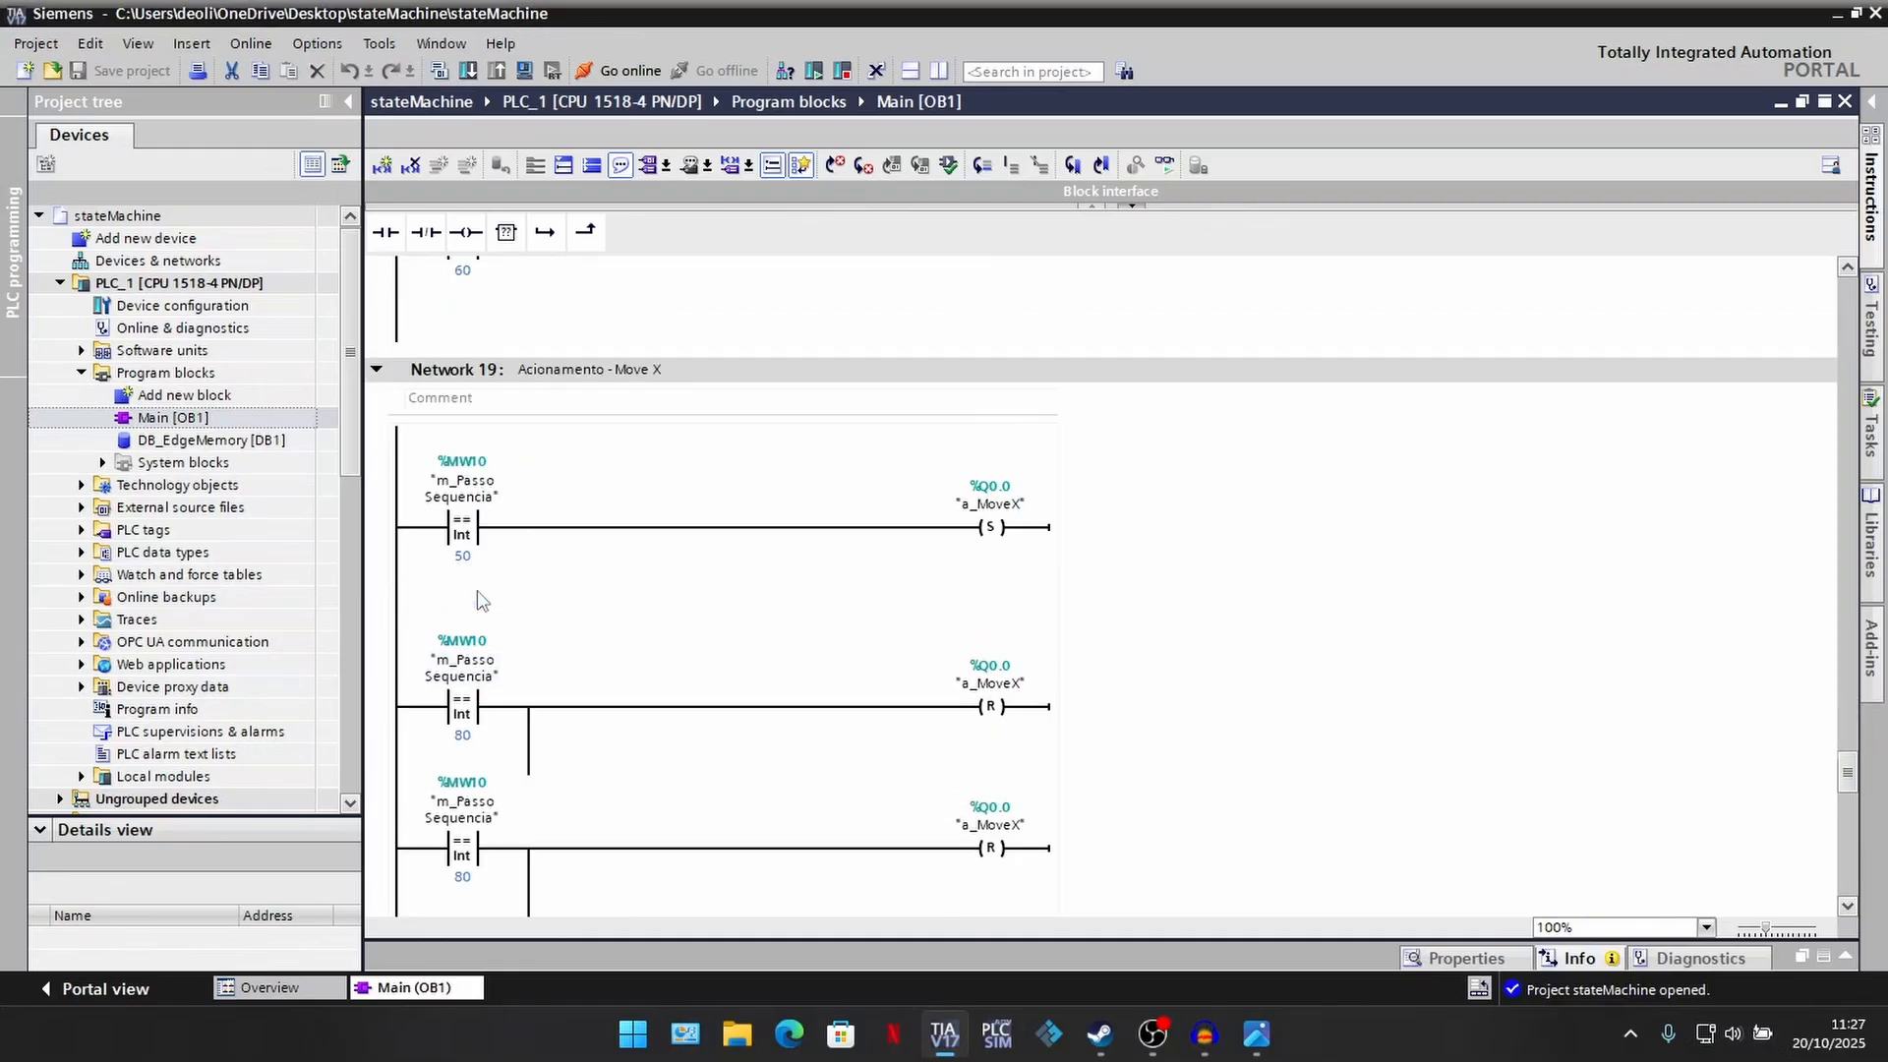
{"action": "scroll", "coordinate": [481, 599], "scroll_direction": "down", "scroll_amount": 12}
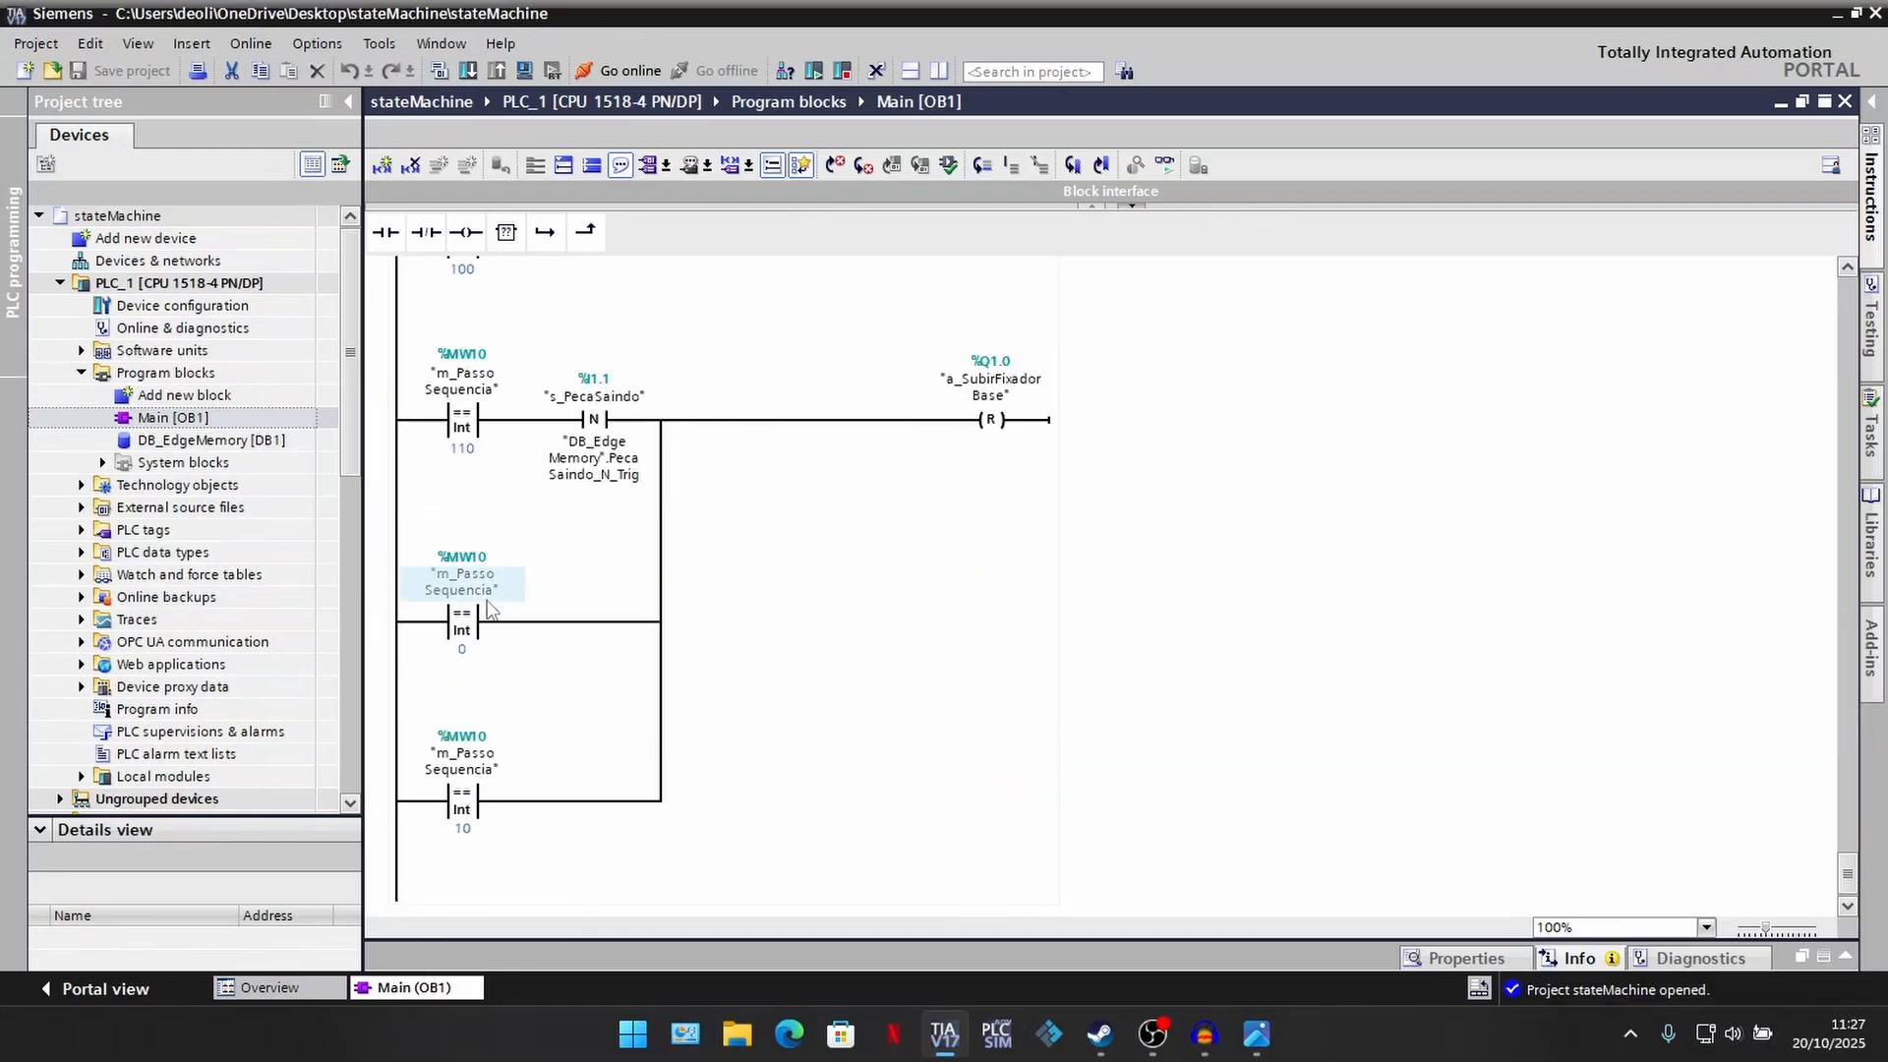
{"action": "left_click_drag", "start_coordinate": [1847, 875], "coordinate": [1826, 299]}
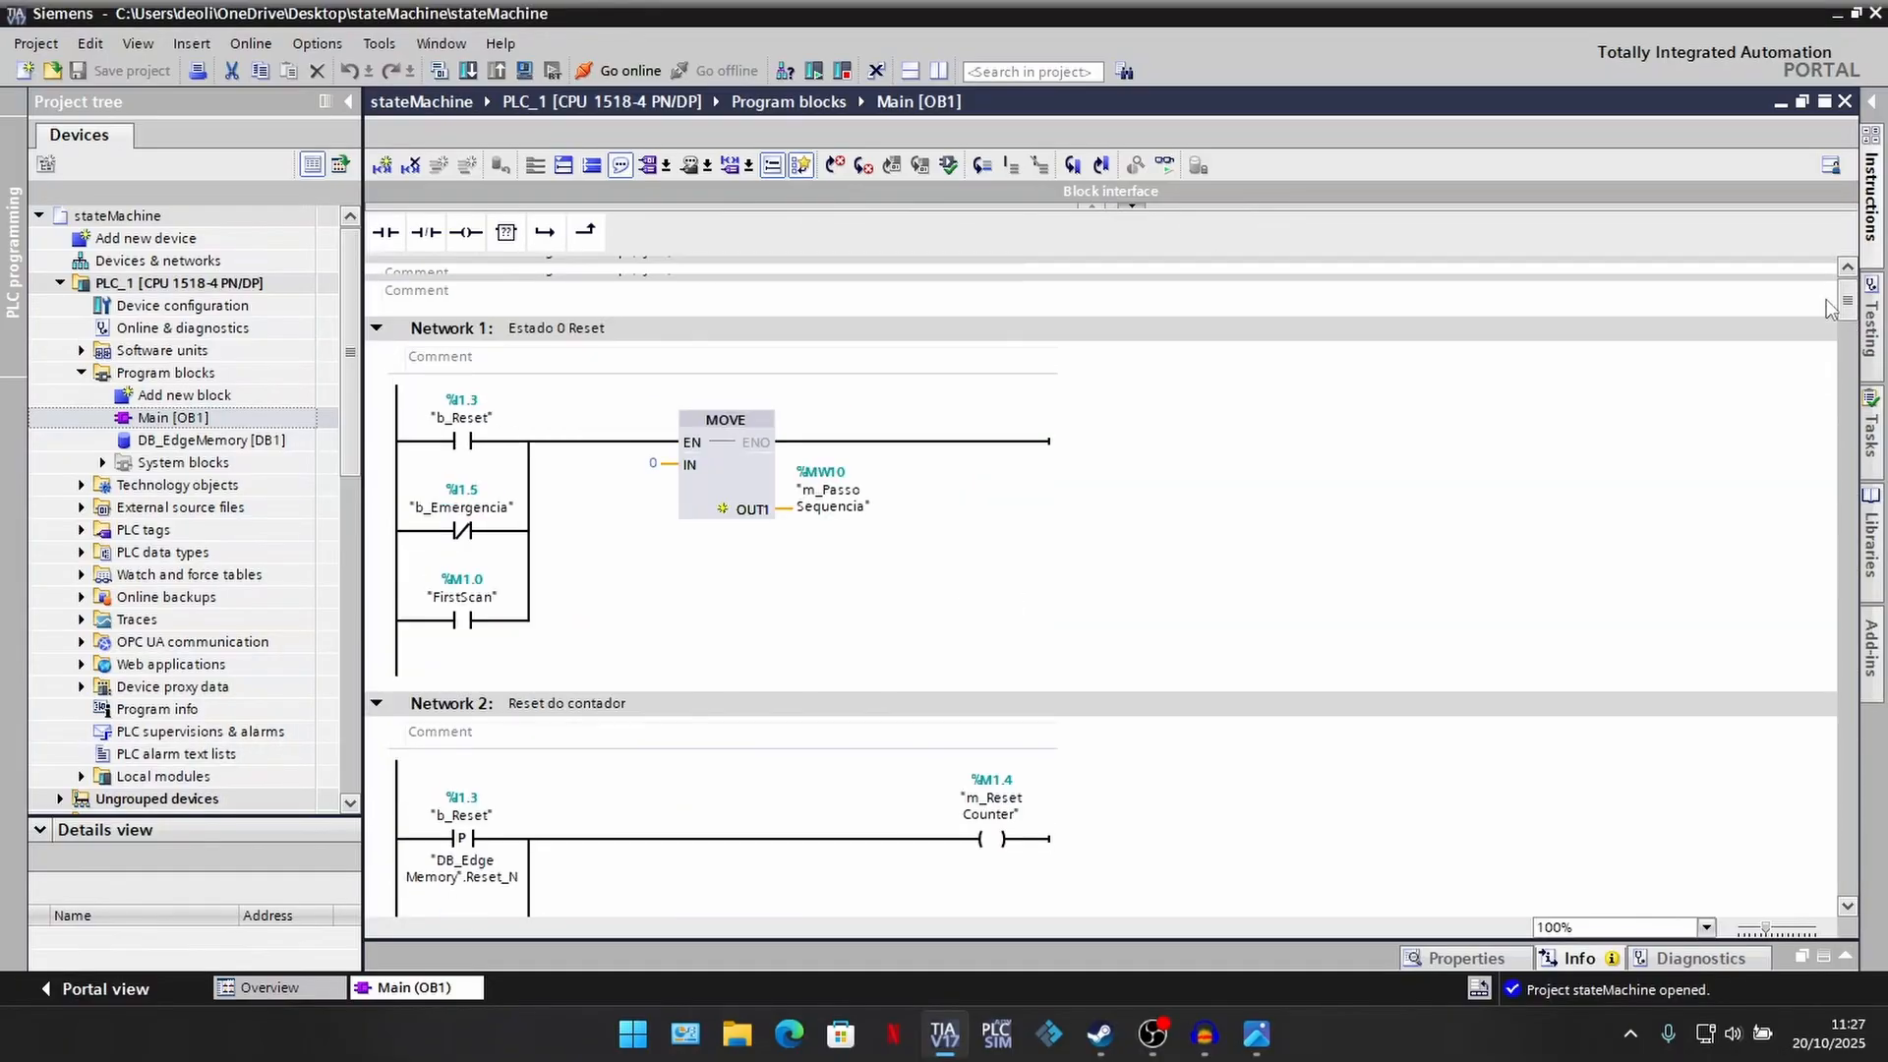
Open the DB_EdgeMemory data block and examine its static Bool variables for edge detection.
{"action": "left_click", "coordinate": [162, 447]}
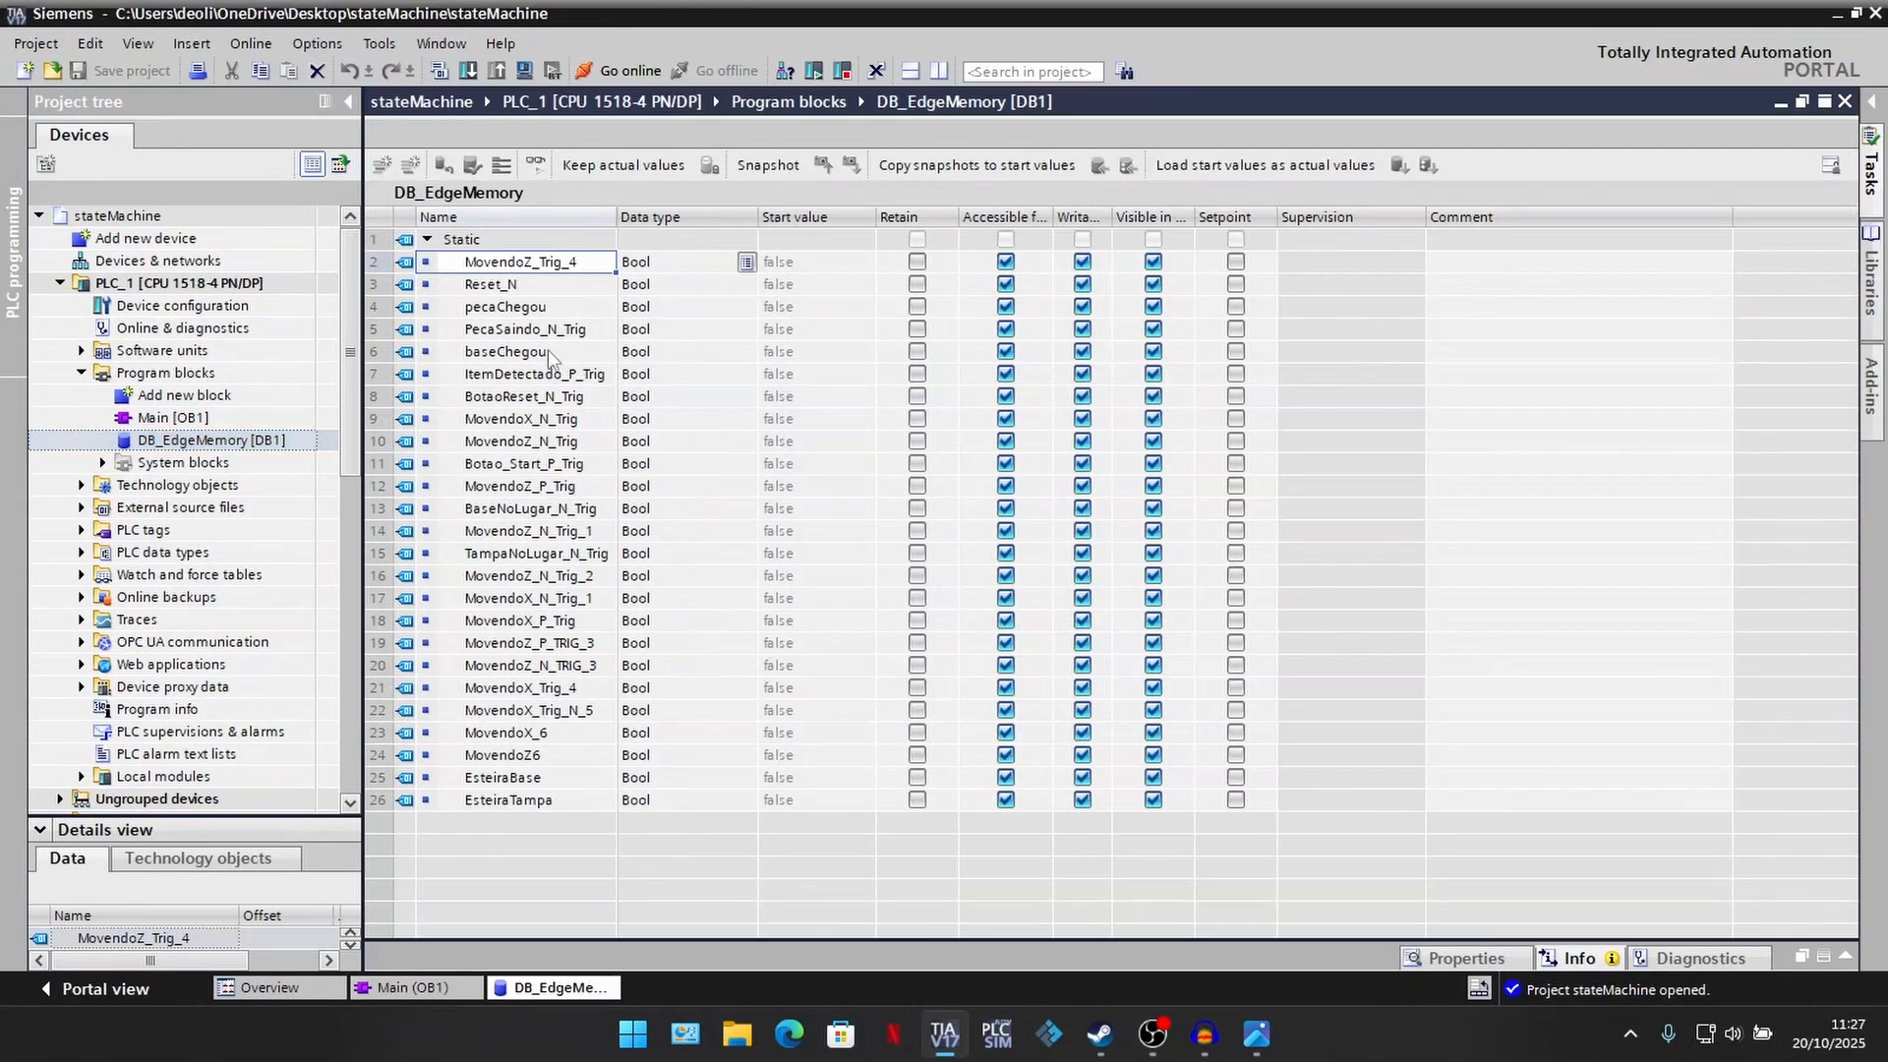
{"action": "left_click", "coordinate": [535, 307]}
{"action": "left_click", "coordinate": [537, 472]}
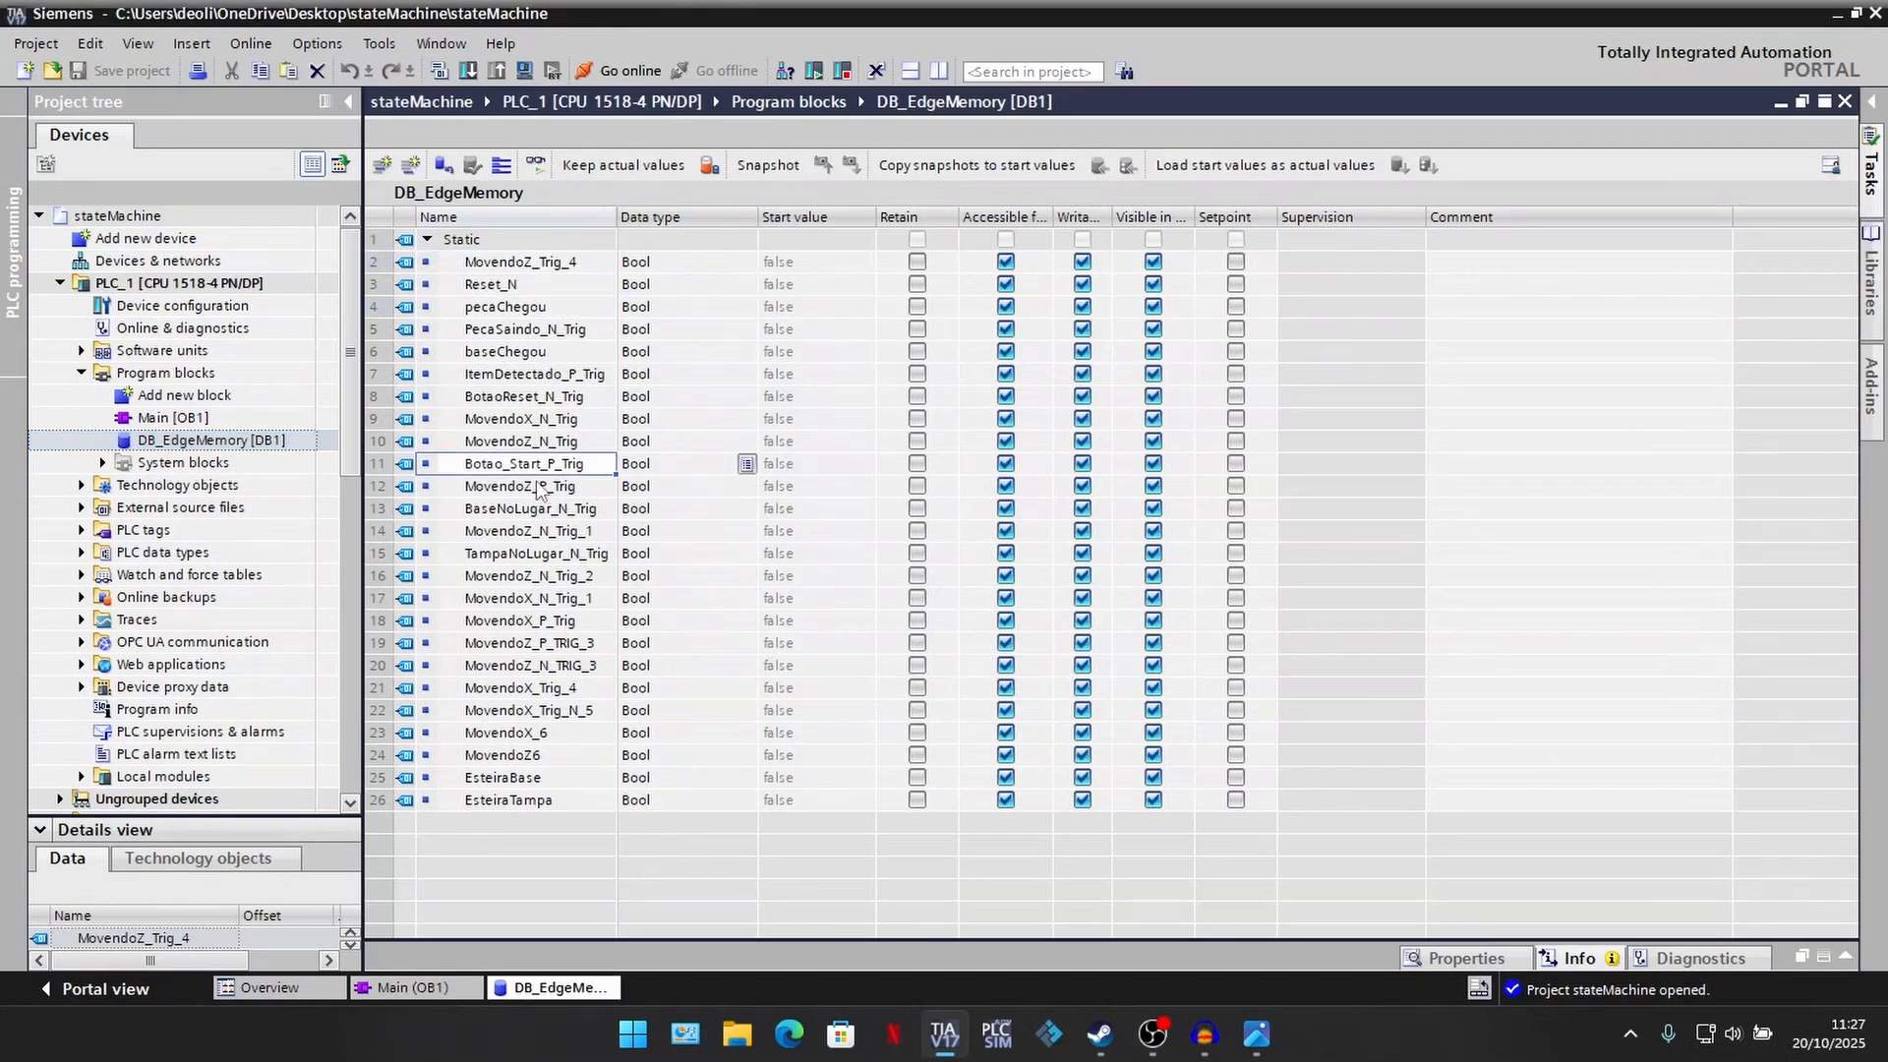
{"action": "left_click", "coordinate": [526, 801]}
{"action": "left_click", "coordinate": [520, 778]}
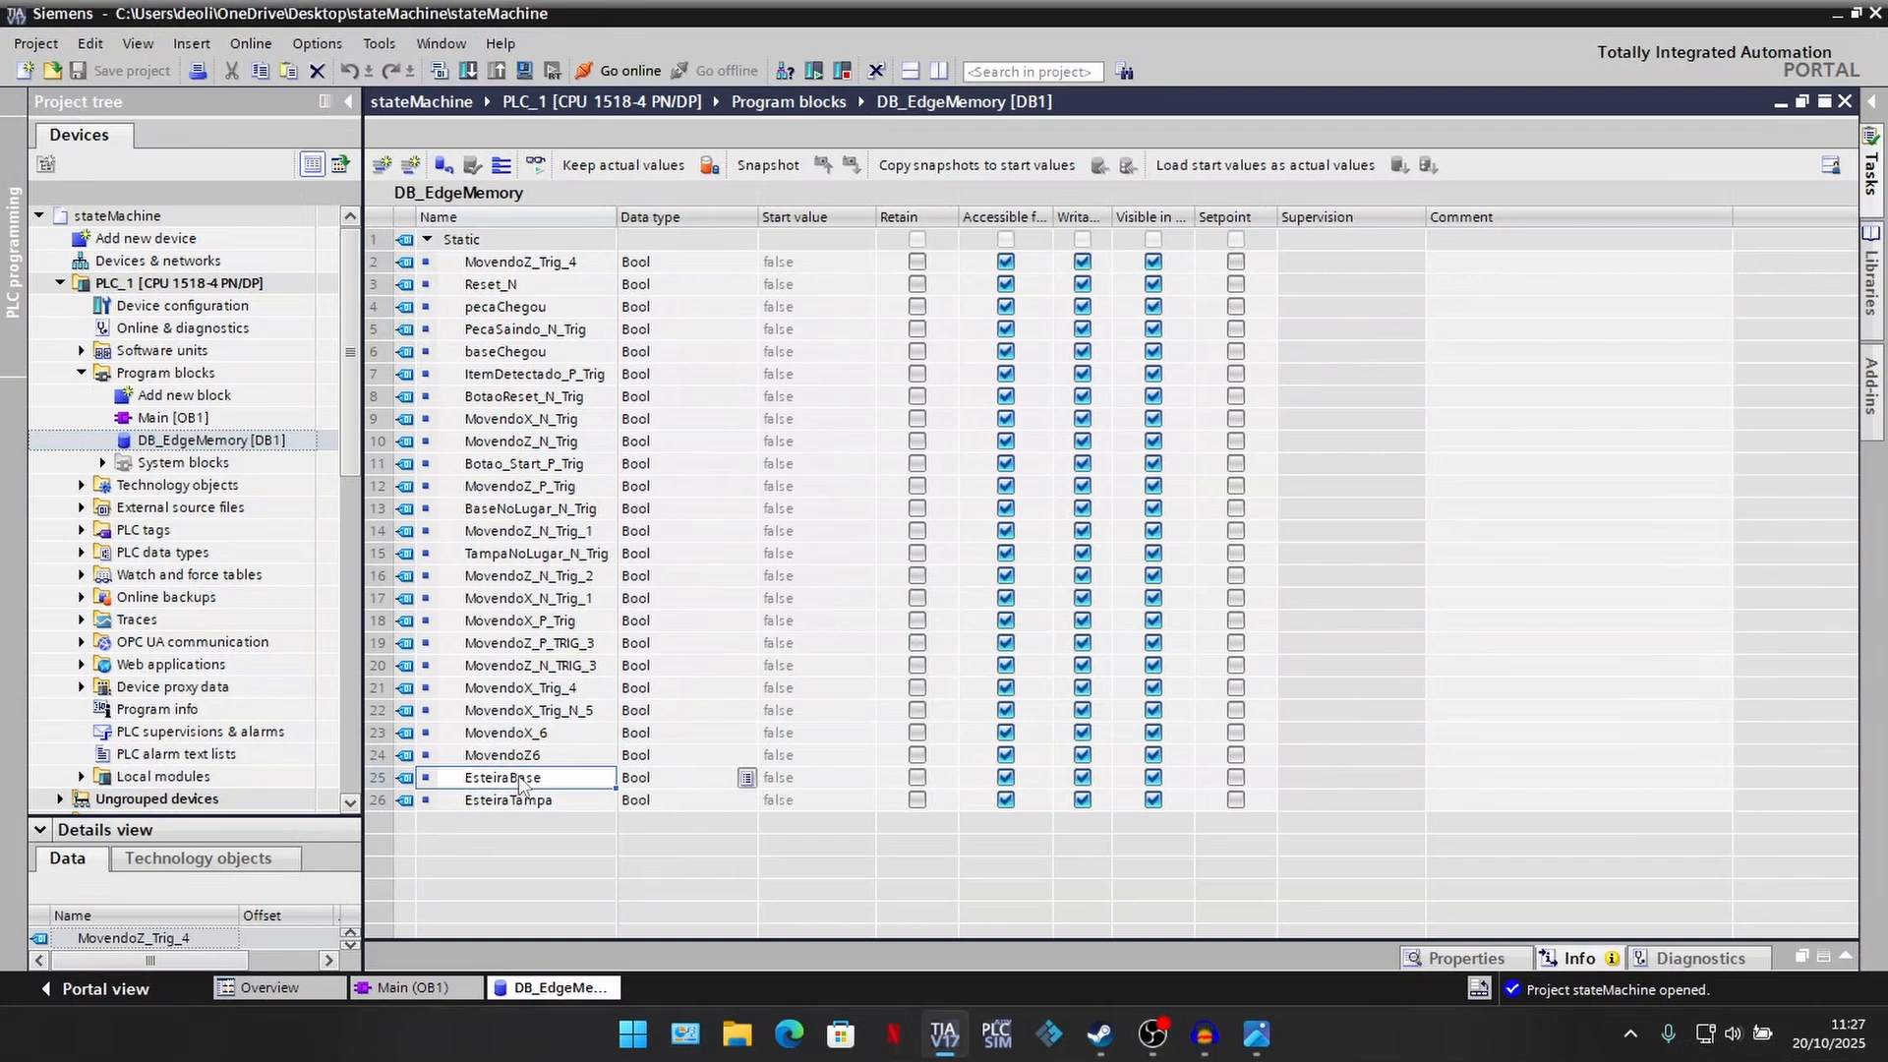
{"action": "left_click", "coordinate": [512, 622]}
{"action": "left_click", "coordinate": [516, 557]}
{"action": "left_click", "coordinate": [512, 423]}
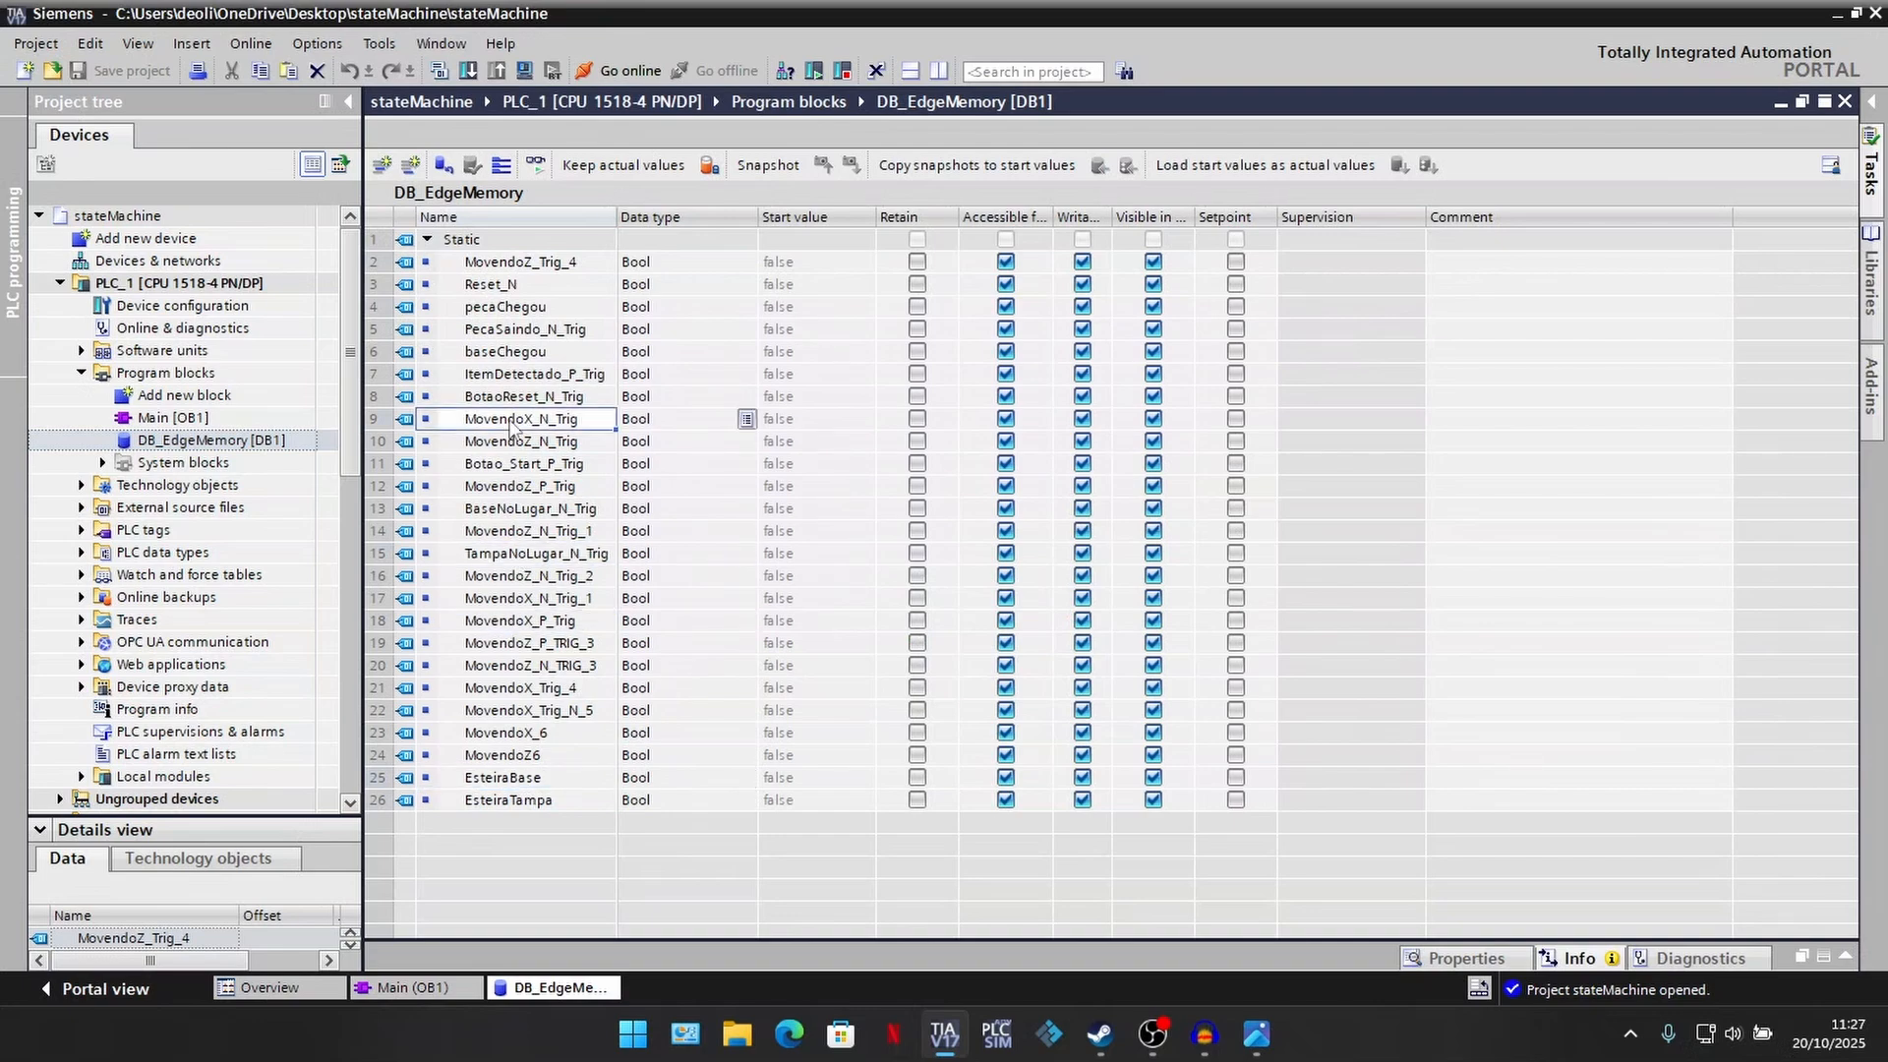
{"action": "left_click", "coordinate": [499, 264]}
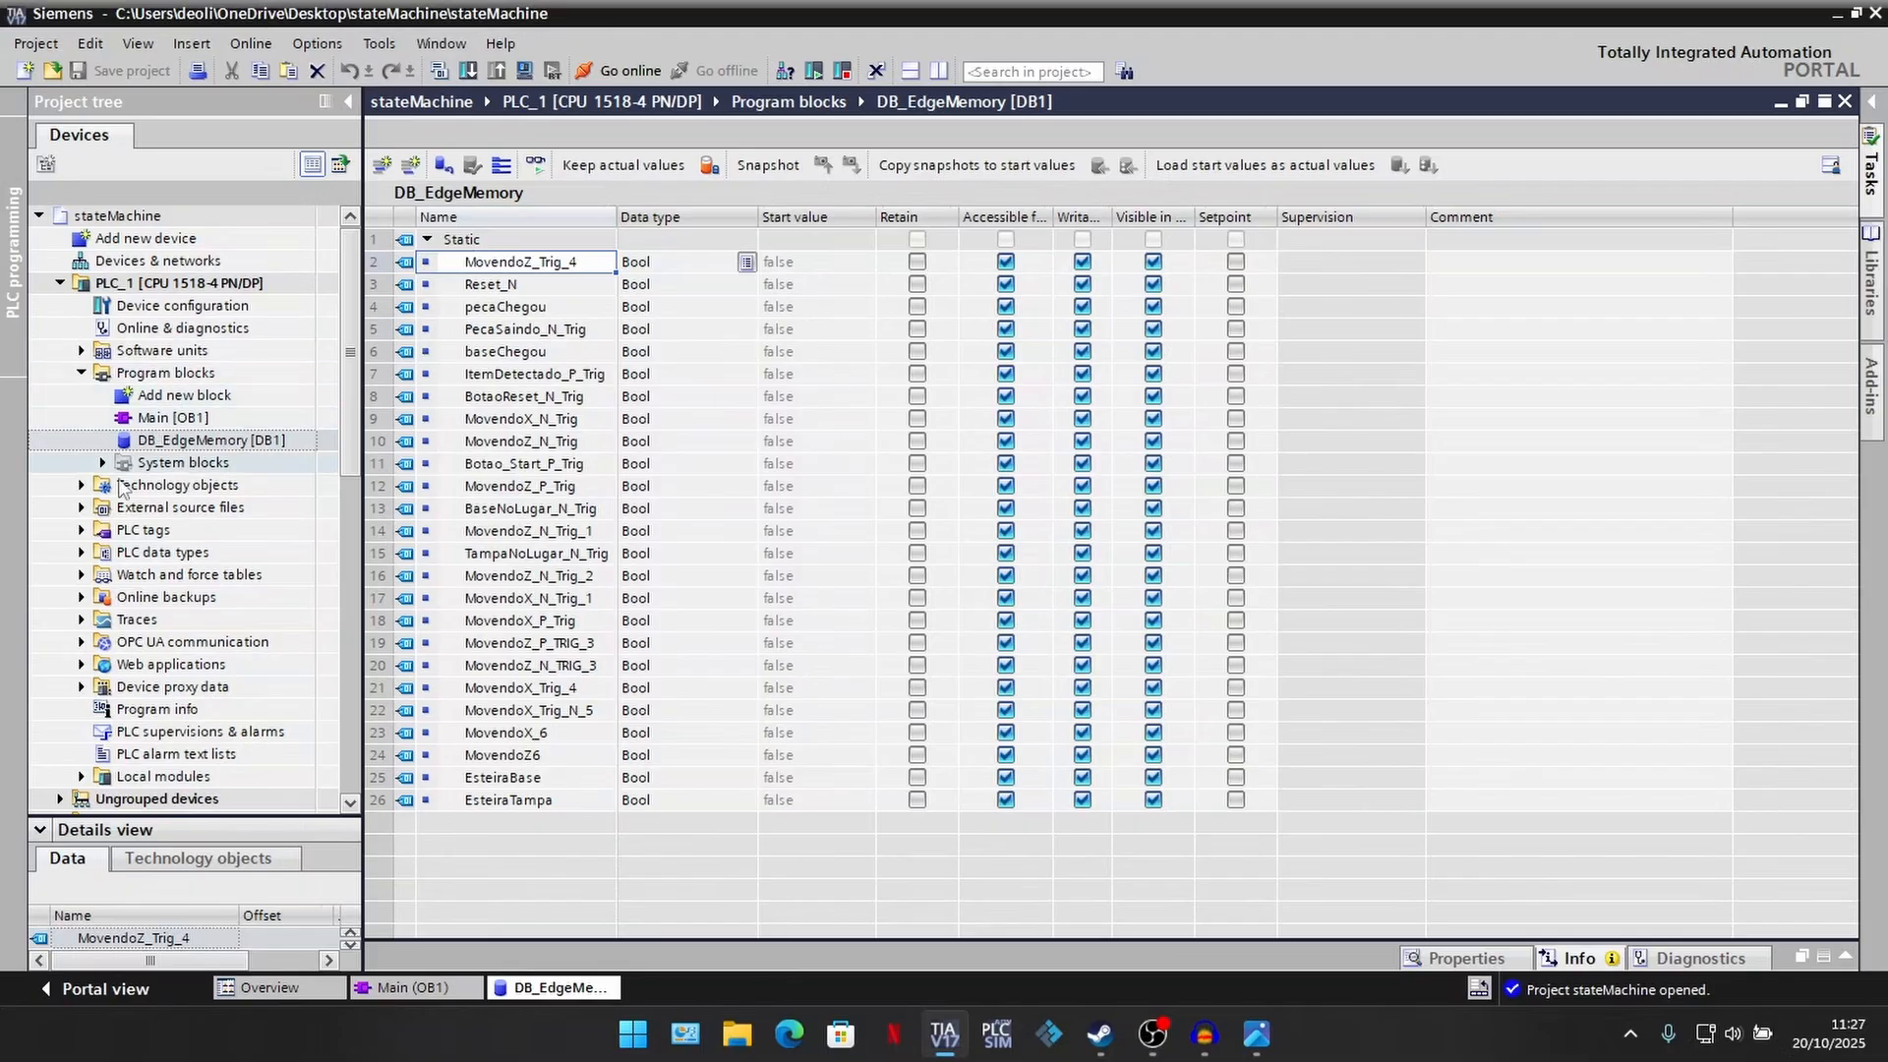
Show all PLC tags of the project and examine their names, data types and addresses.
{"action": "left_click", "coordinate": [82, 531]}
{"action": "left_click", "coordinate": [180, 553]}
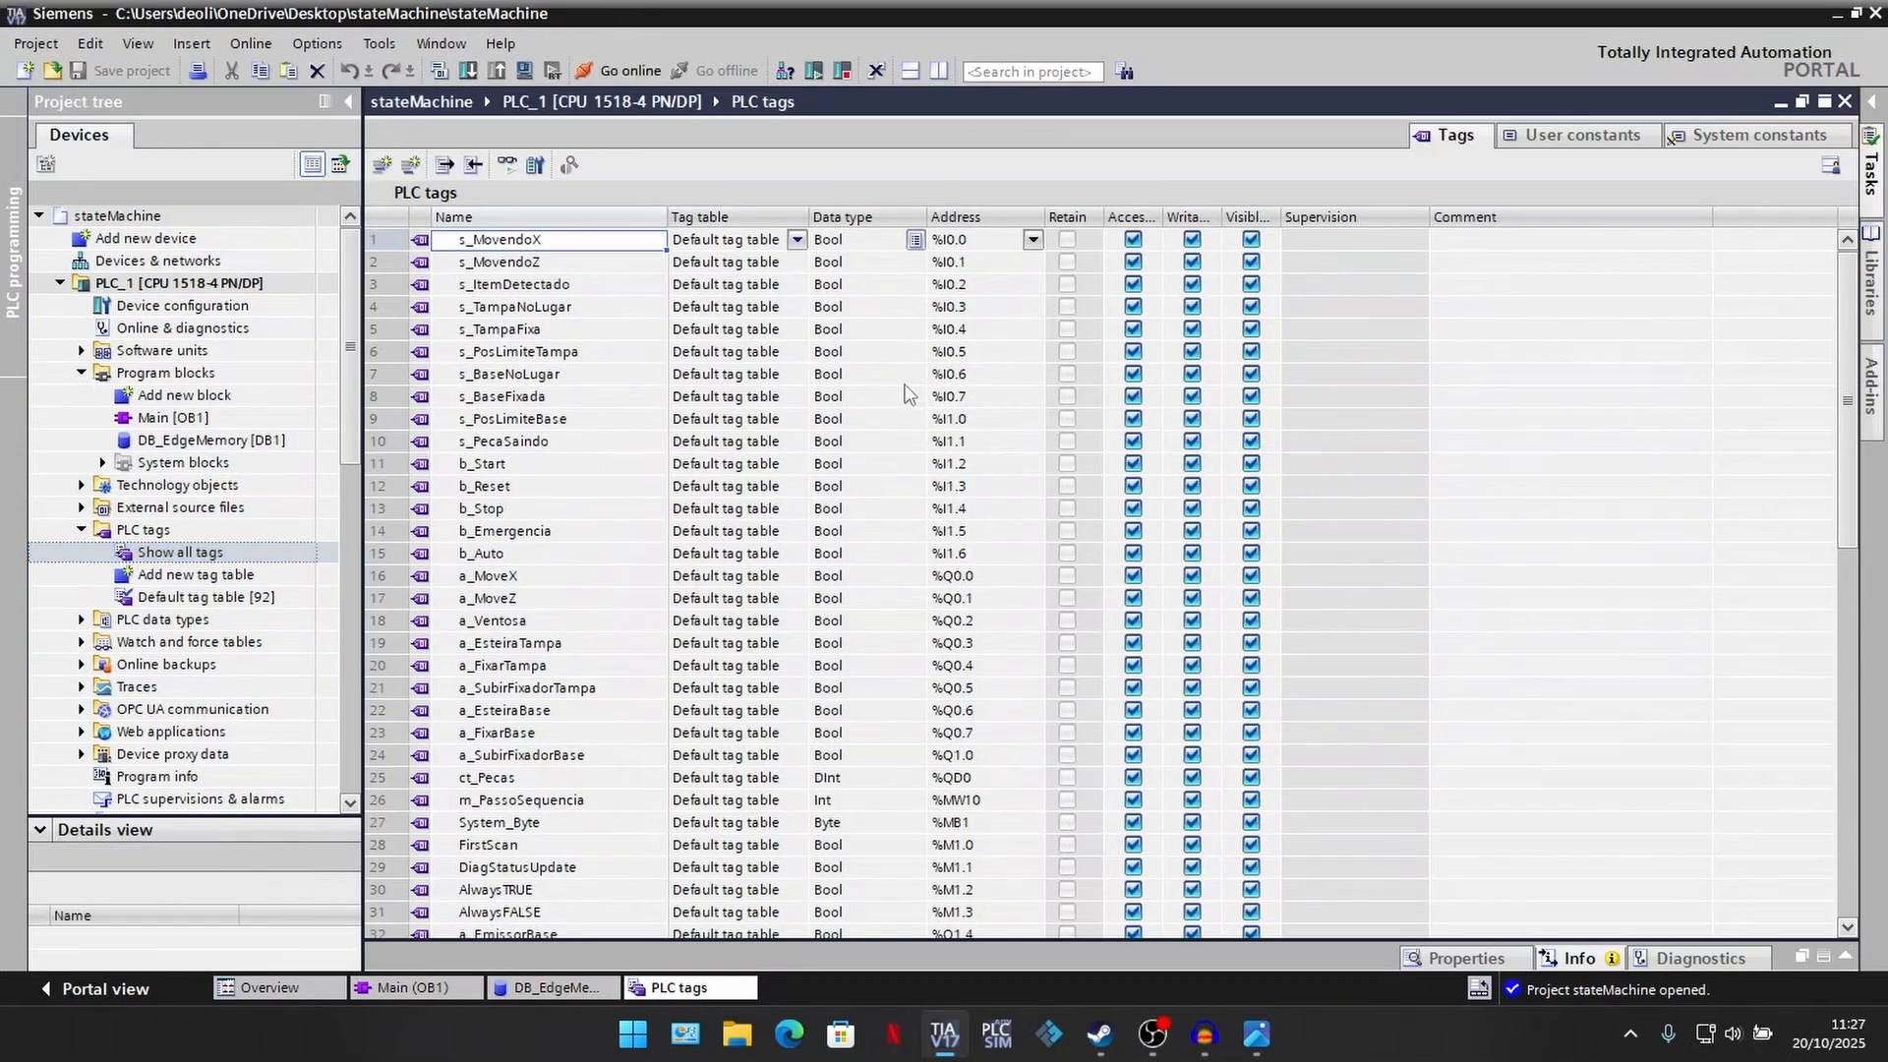
{"action": "scroll", "coordinate": [1854, 313], "scroll_direction": "down", "scroll_amount": 9}
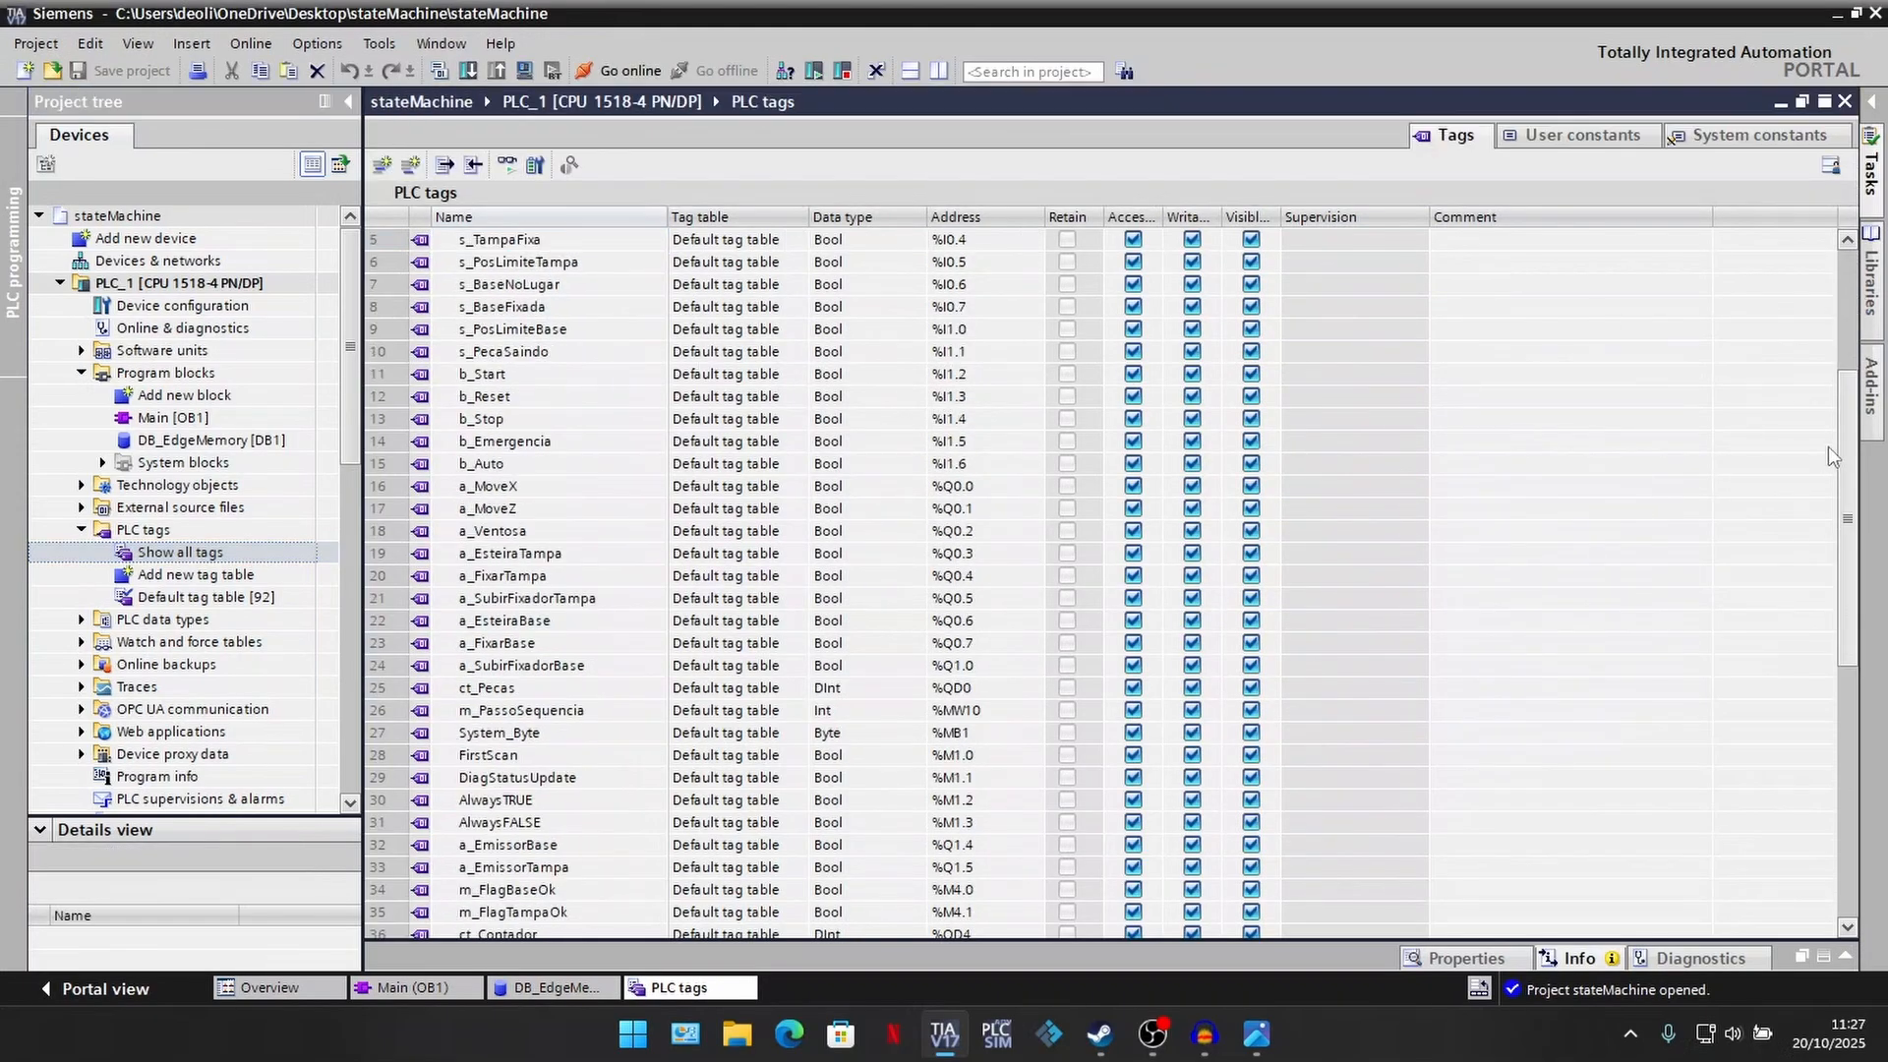
{"action": "scroll", "coordinate": [1821, 555], "scroll_direction": "down", "scroll_amount": 1}
{"action": "scroll", "coordinate": [1826, 439], "scroll_direction": "up", "scroll_amount": 9}
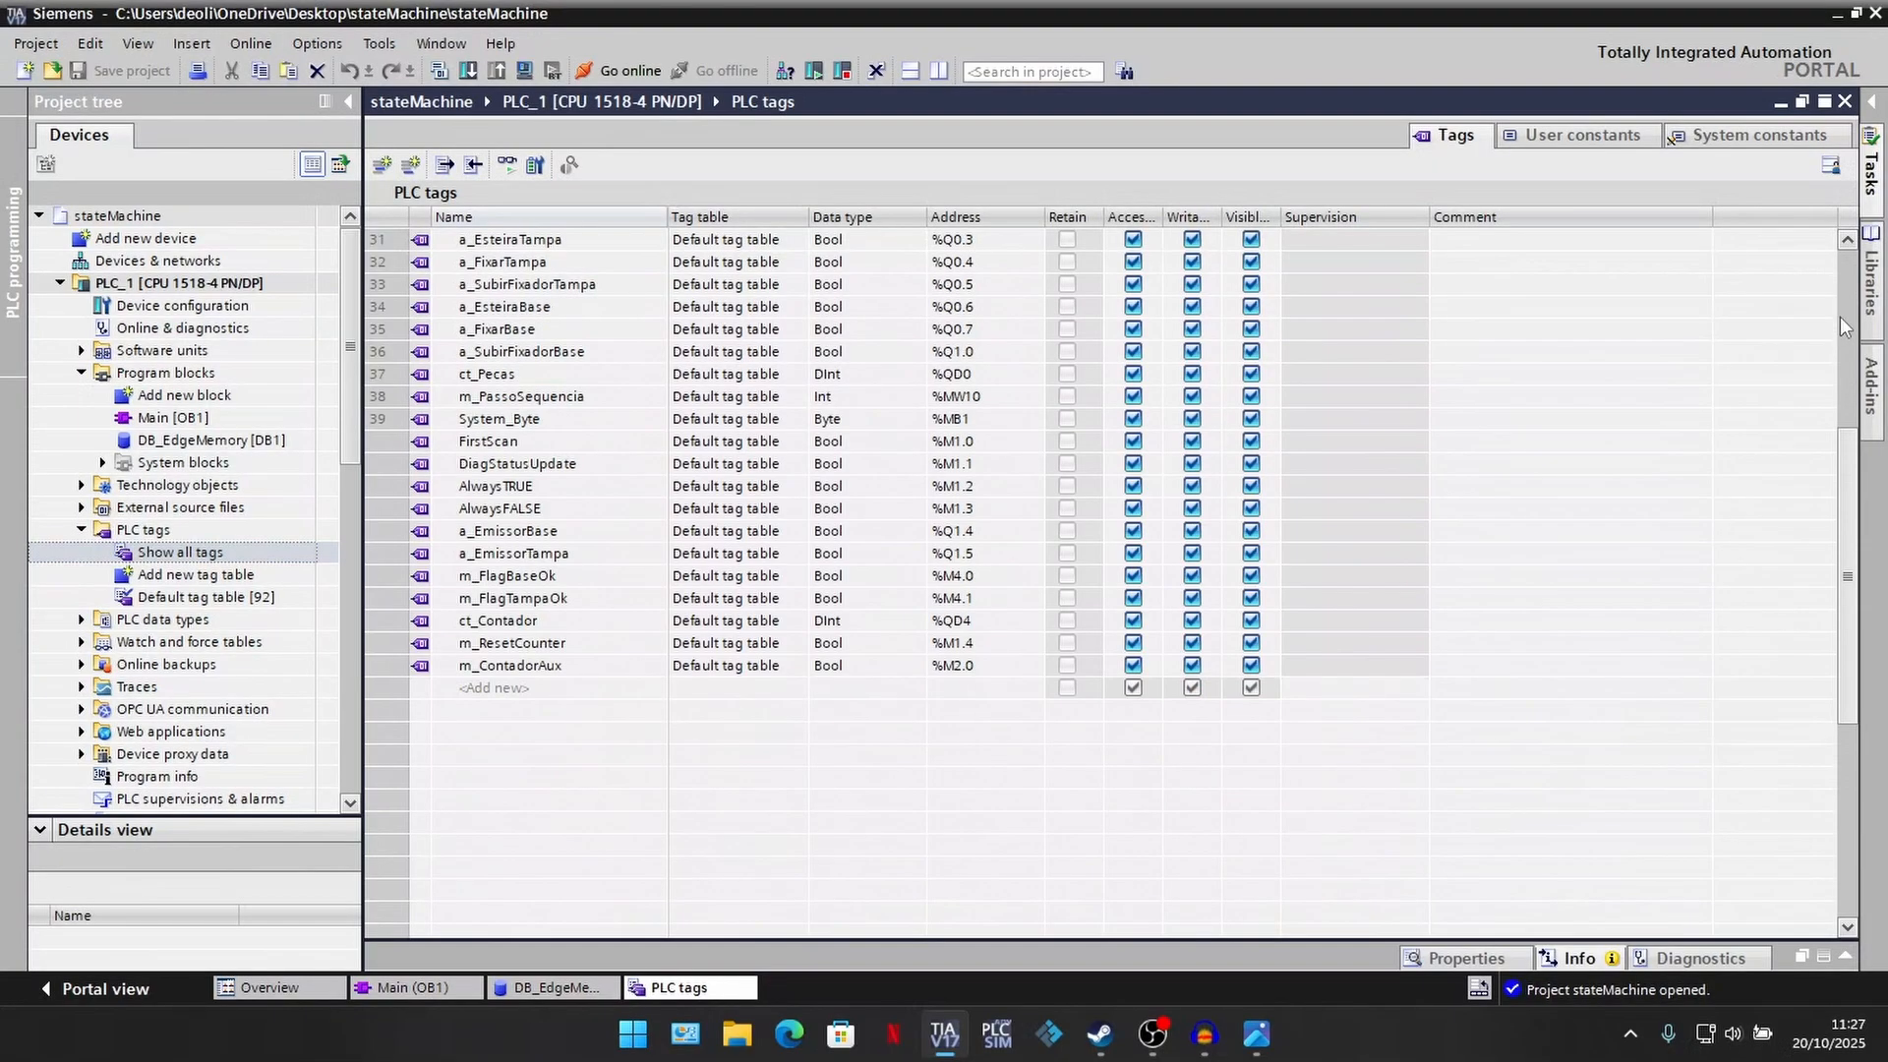
{"action": "scroll", "coordinate": [1842, 208], "scroll_direction": "up", "scroll_amount": 1}
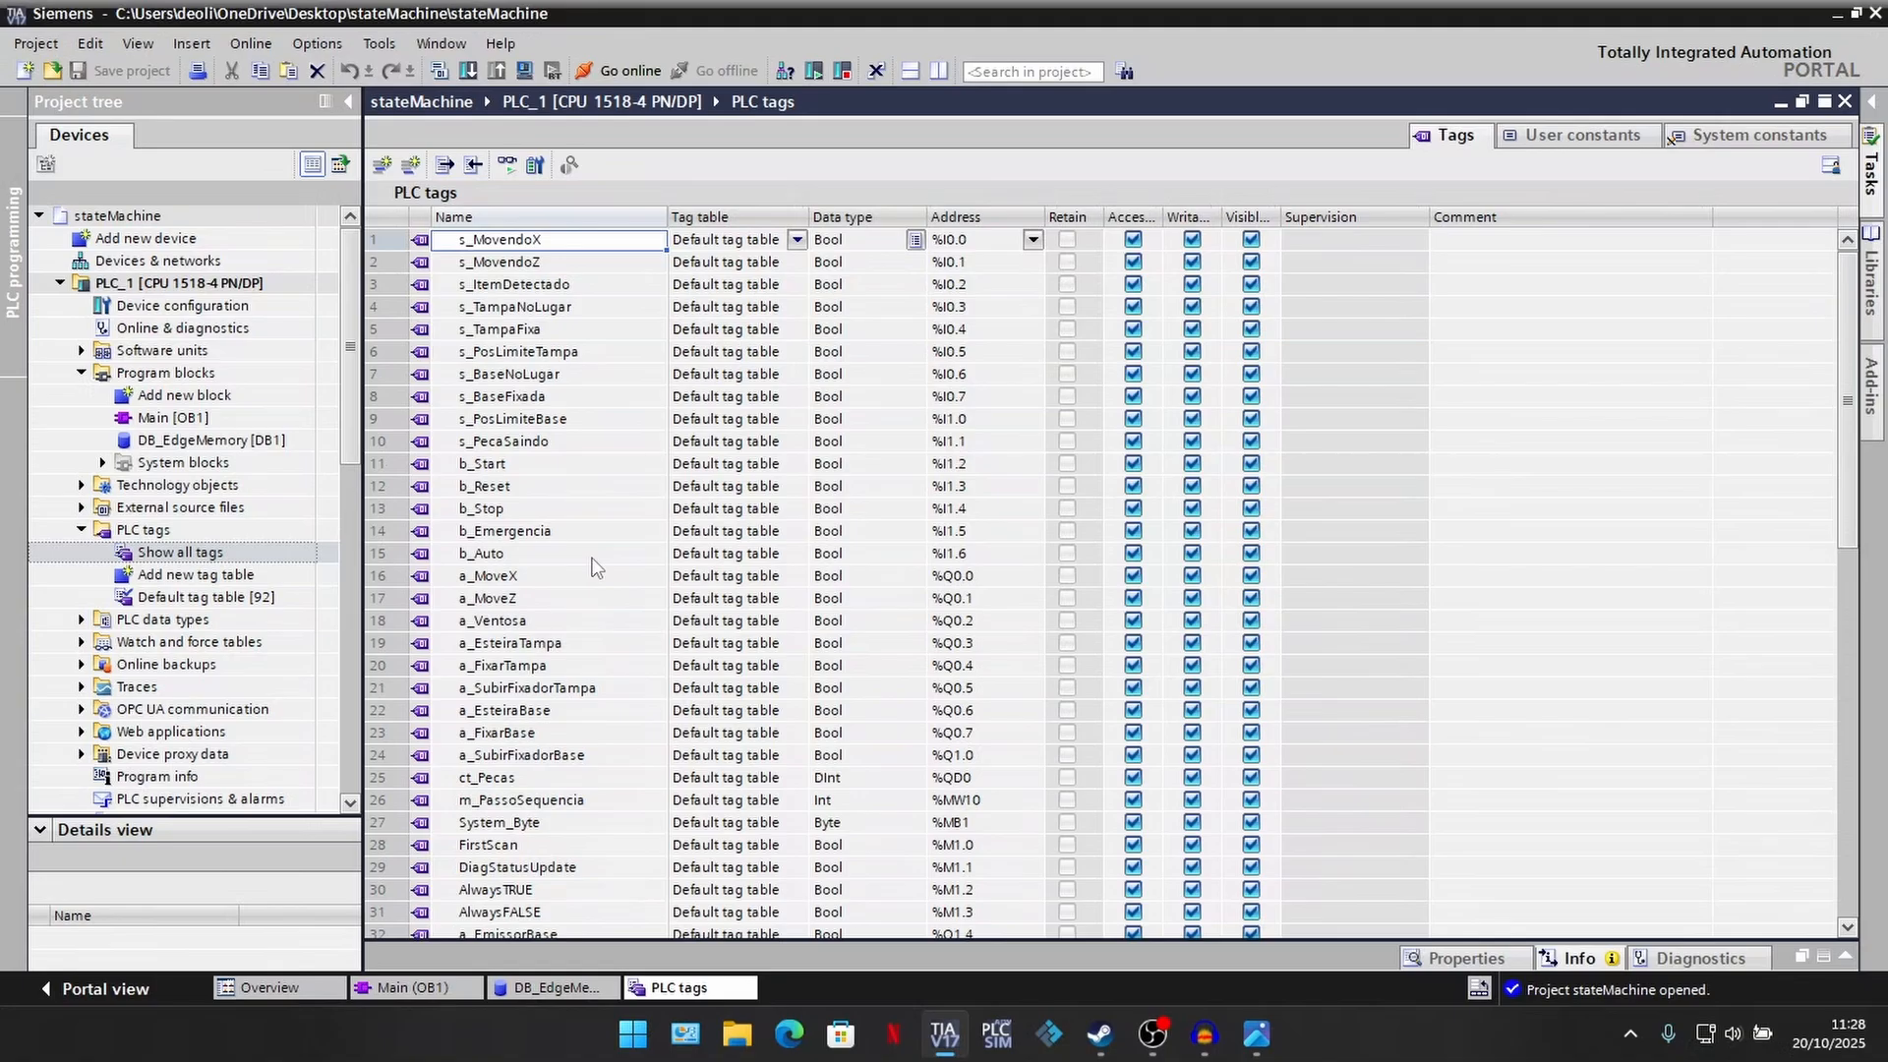
Switch to the Assembler spreadsheet in Google Sheets and look over the Logica revisada sheet.
{"action": "left_click", "coordinate": [789, 1033]}
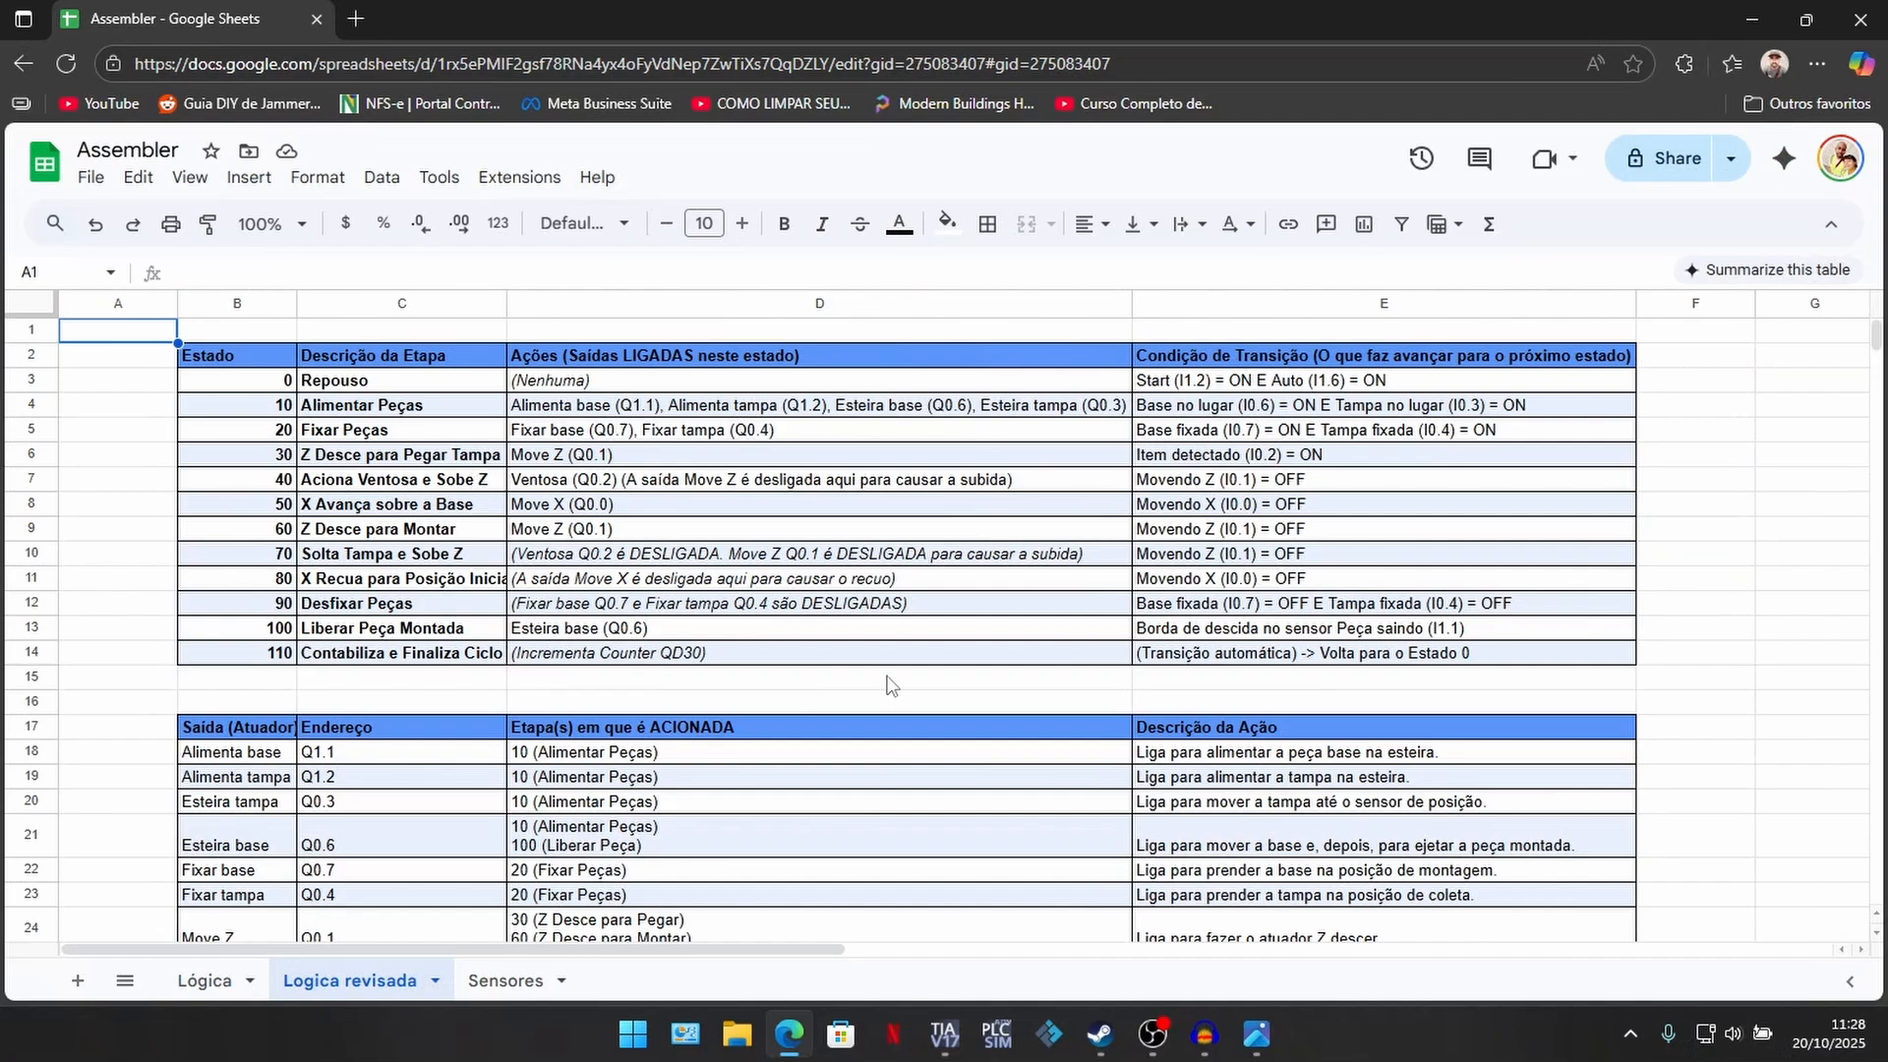
{"action": "scroll", "coordinate": [891, 686], "scroll_direction": "down", "scroll_amount": 2}
{"action": "scroll", "coordinate": [890, 685], "scroll_direction": "up", "scroll_amount": 5}
Examine the Sensores sheet, highlighting the Entrada addresses in D3:D17 and the Saída addresses in J3:J14.
{"action": "left_click", "coordinate": [521, 978]}
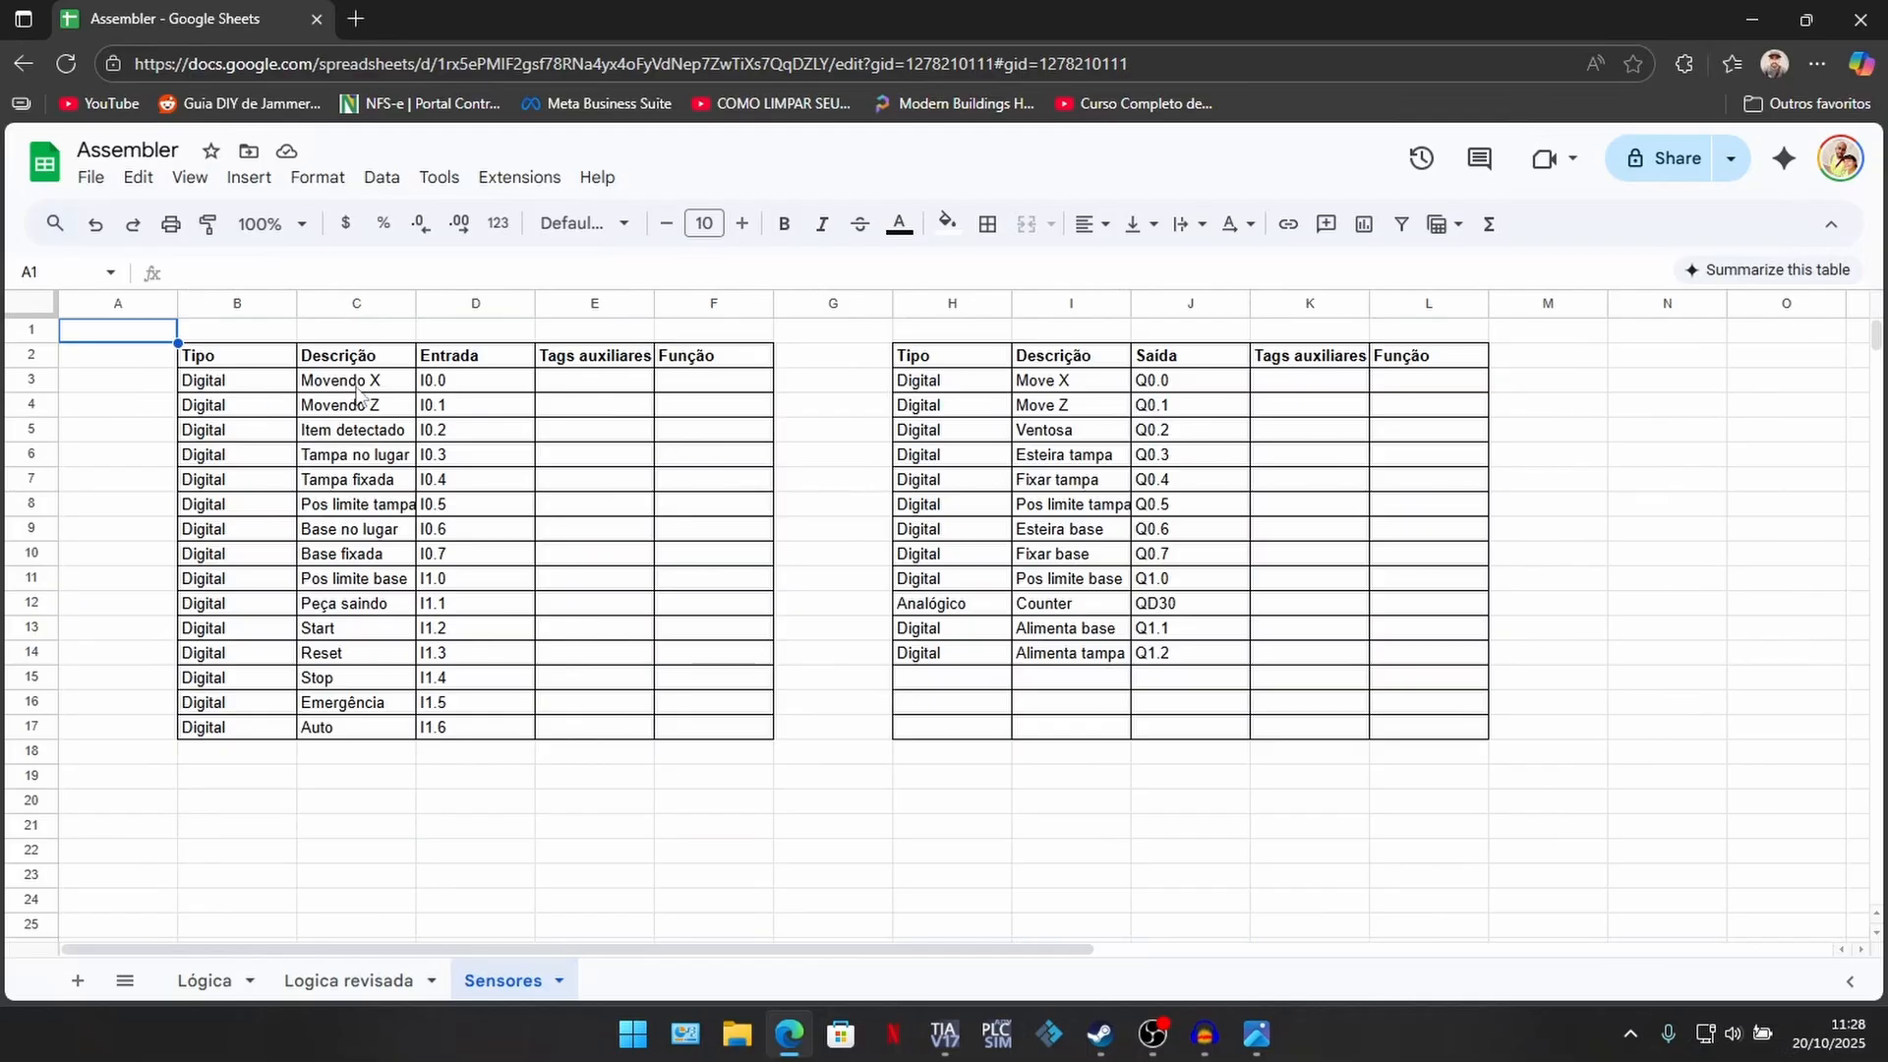
{"action": "left_click", "coordinate": [456, 385]}
{"action": "left_click", "coordinate": [439, 729], "text": "shift"}
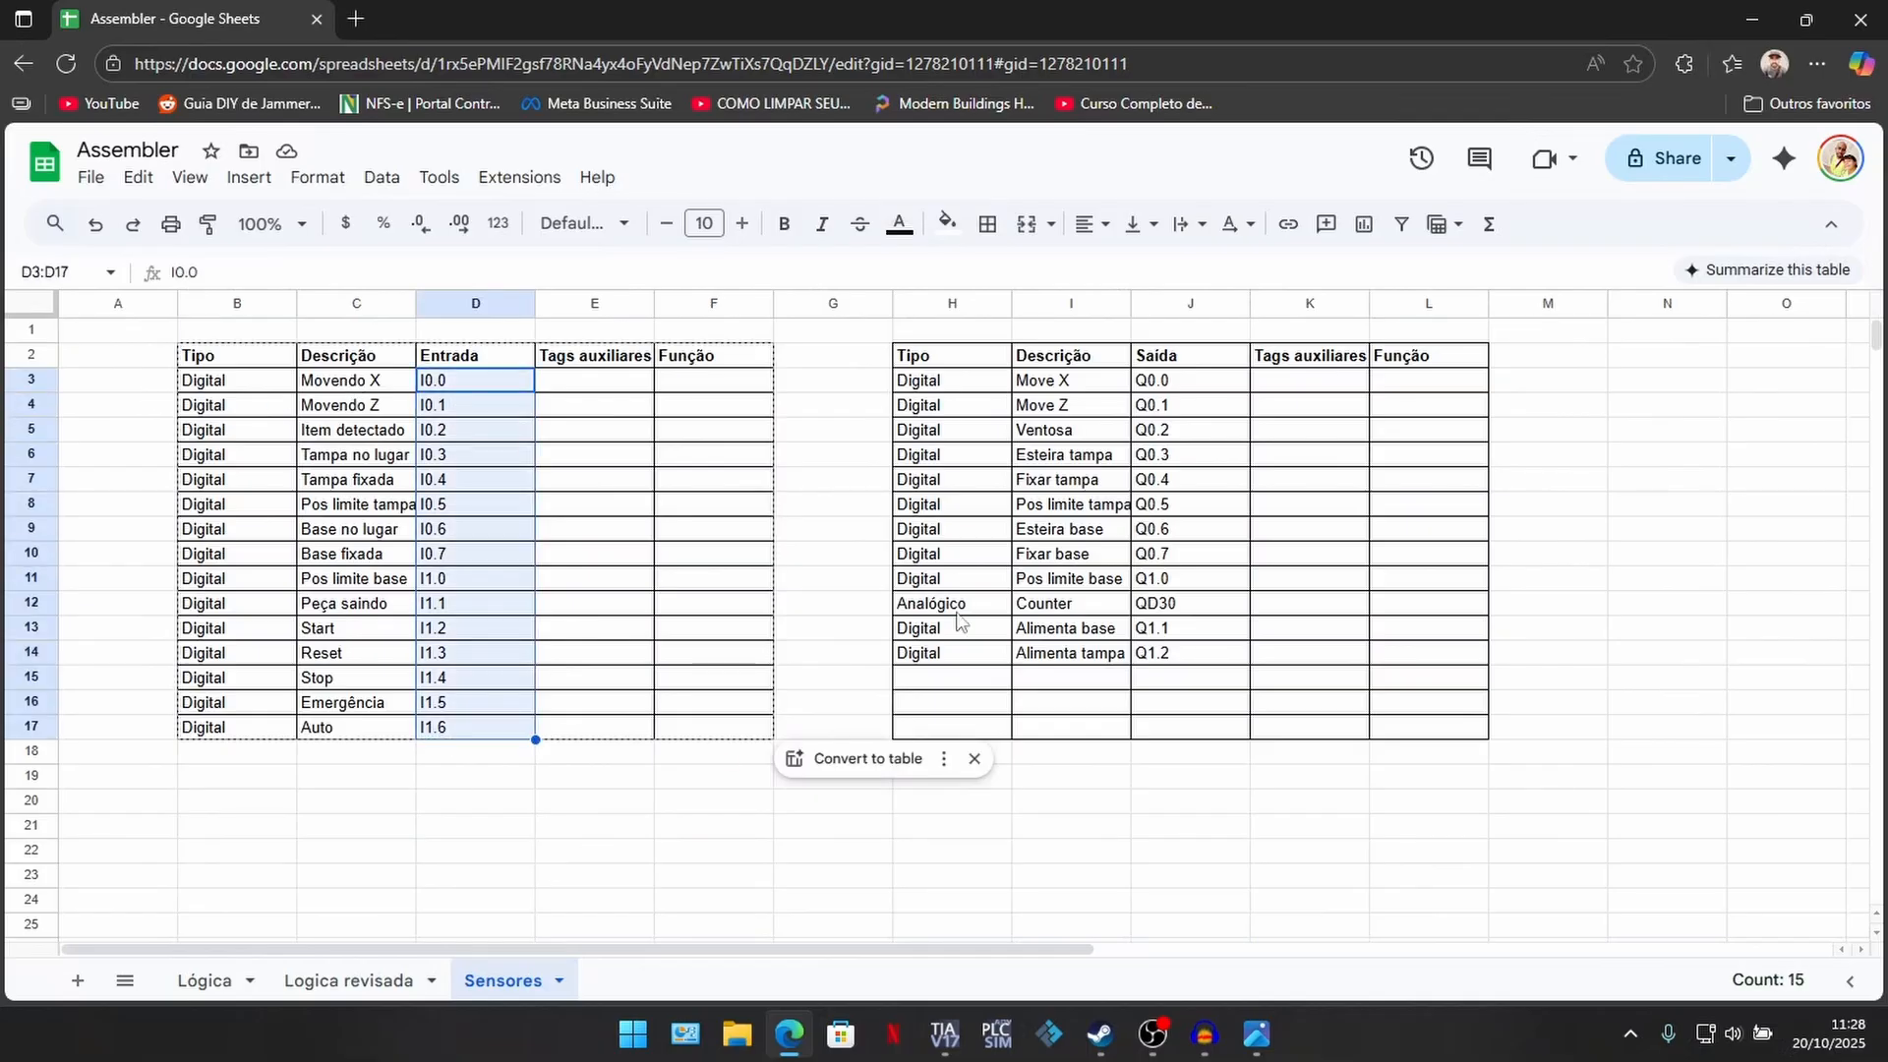
{"action": "left_click_drag", "start_coordinate": [1168, 374], "coordinate": [1156, 654]}
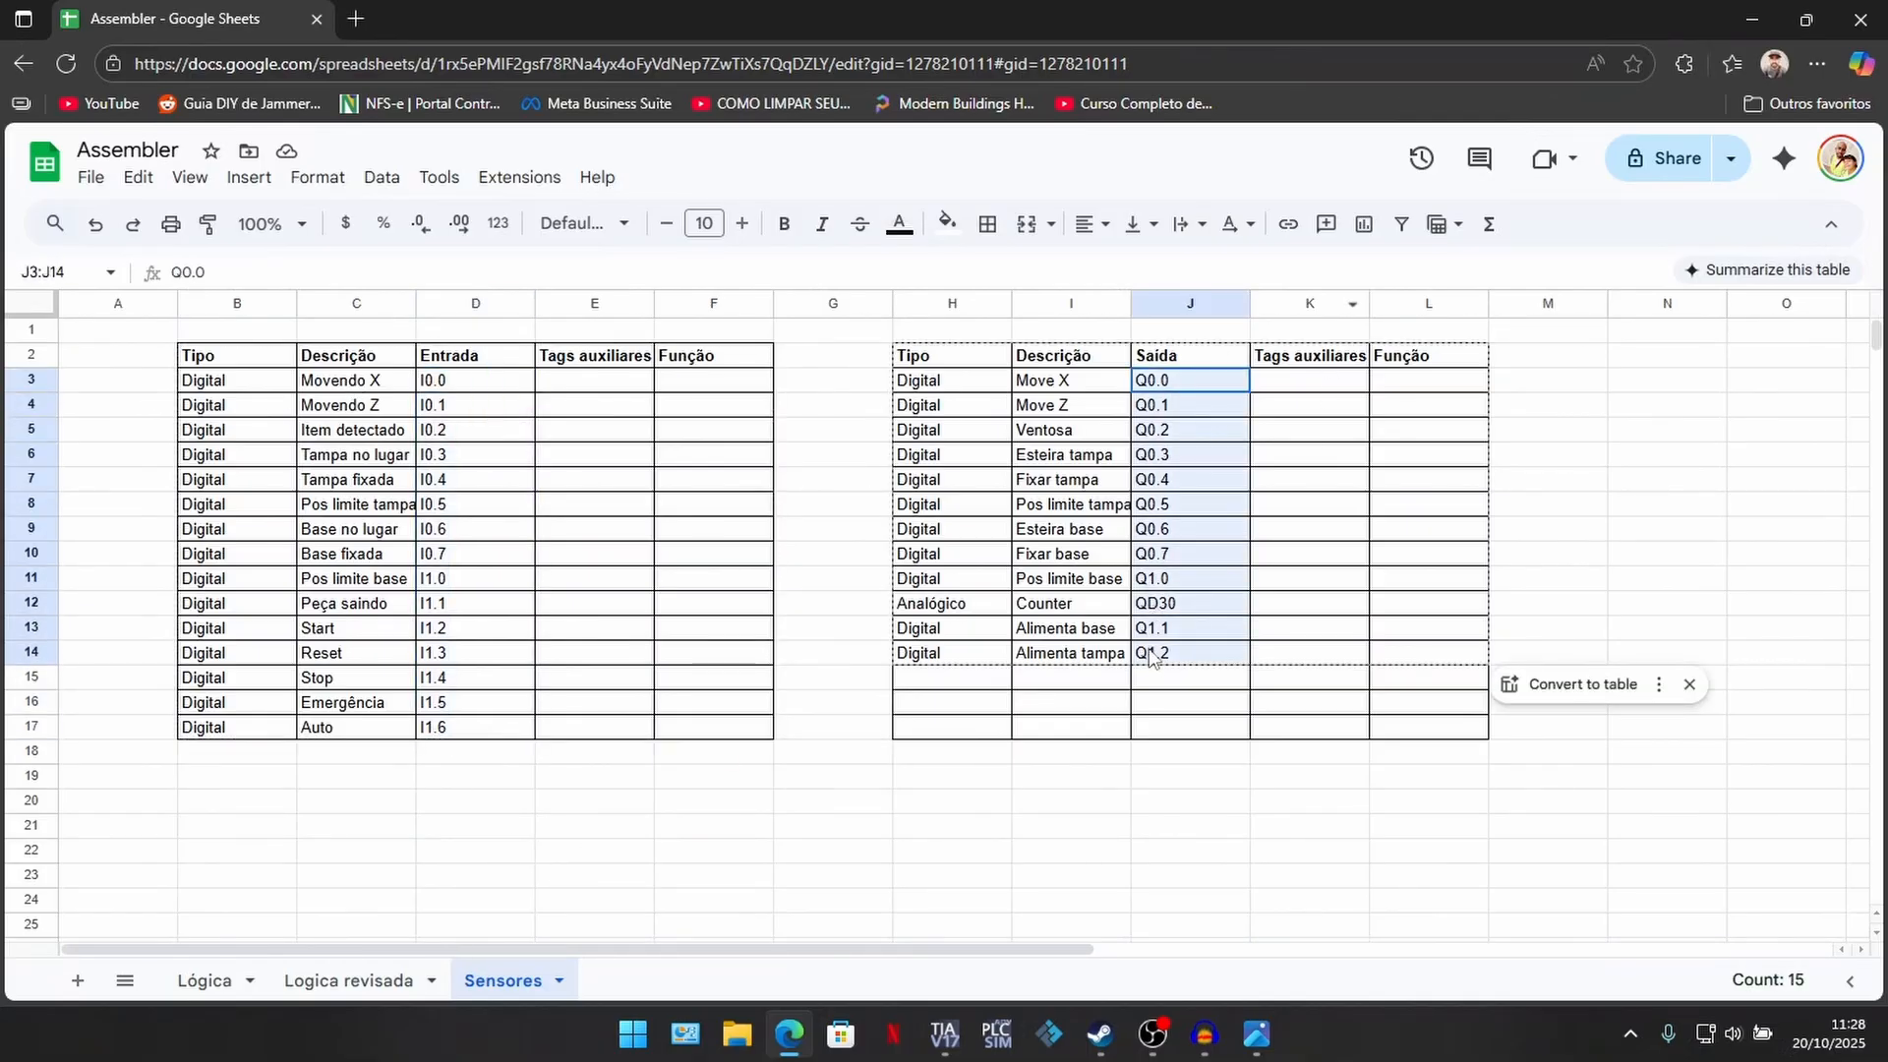
{"action": "left_click", "coordinate": [948, 801]}
Examine the state table of the Logica revisada sheet, highlighting the state numbers, the step descriptions and the actions of state 10.
{"action": "left_click", "coordinate": [367, 980]}
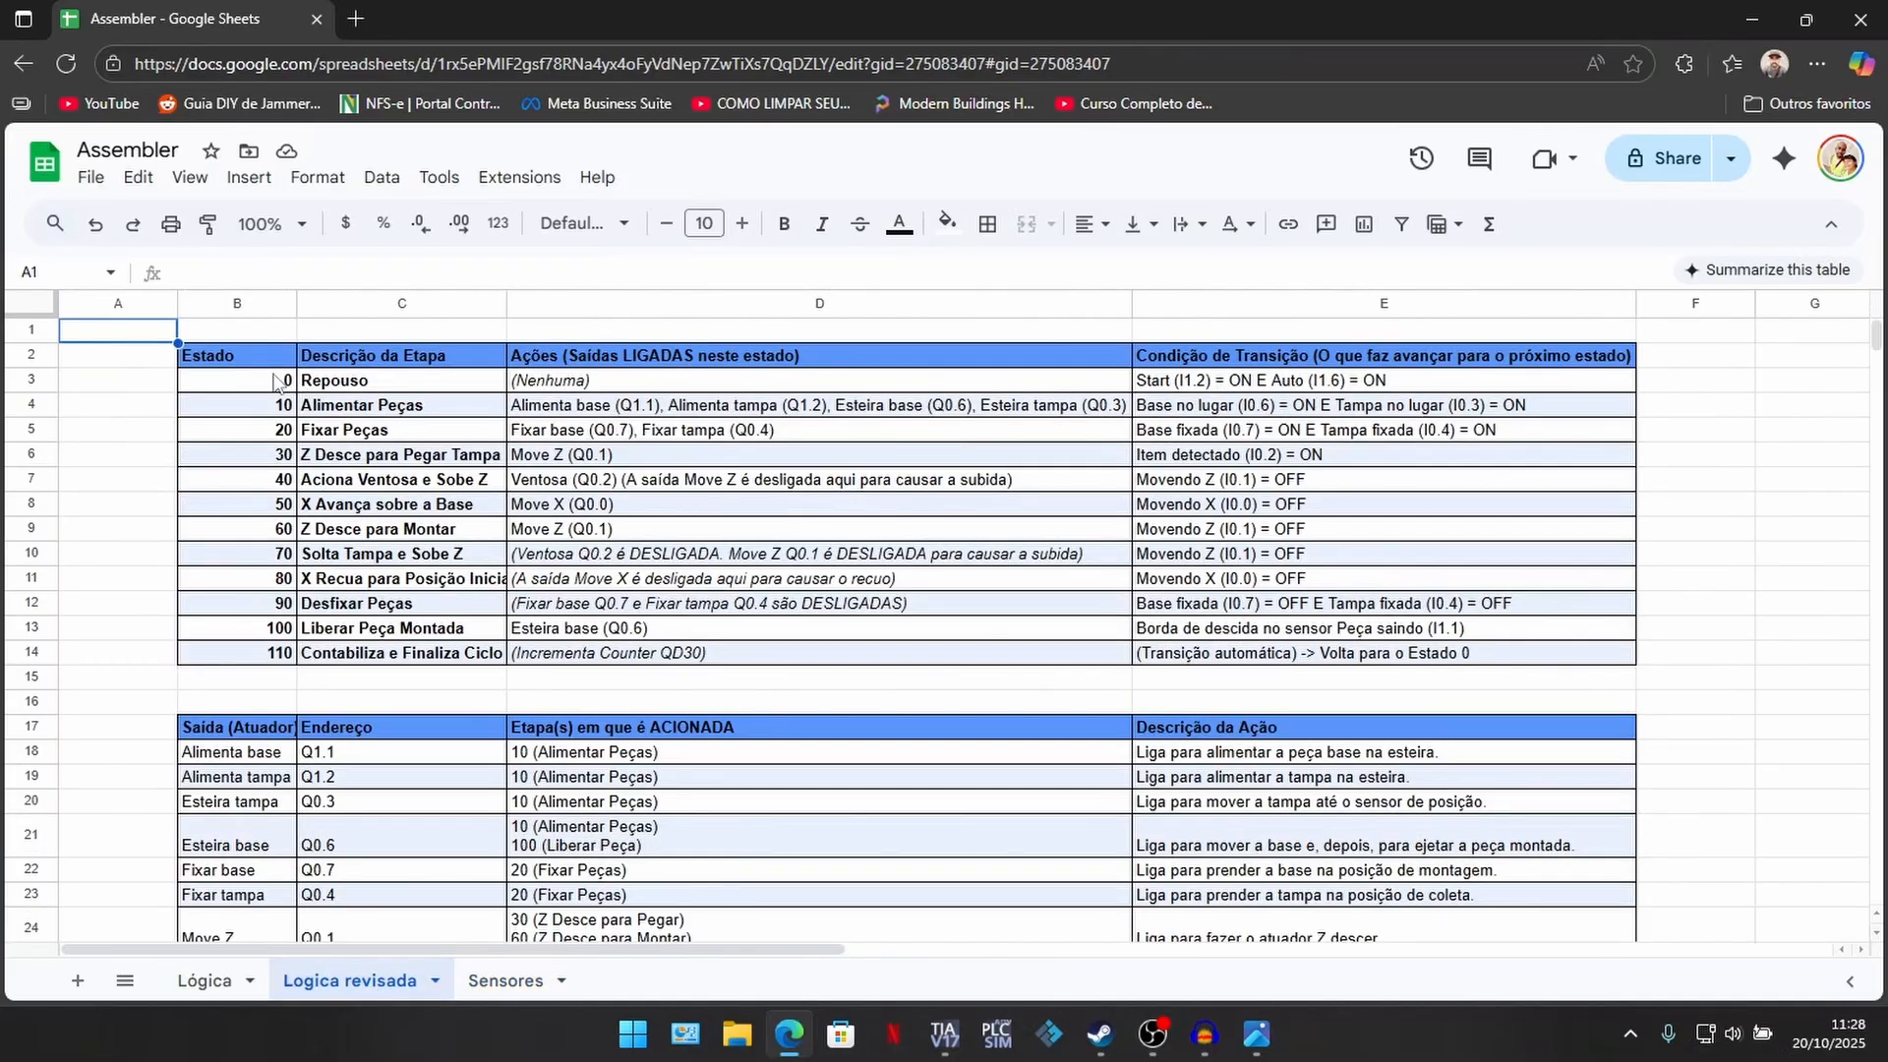
{"action": "left_click_drag", "start_coordinate": [274, 381], "coordinate": [275, 653]}
{"action": "left_click_drag", "start_coordinate": [421, 389], "coordinate": [417, 652]}
{"action": "left_click", "coordinate": [697, 411]}
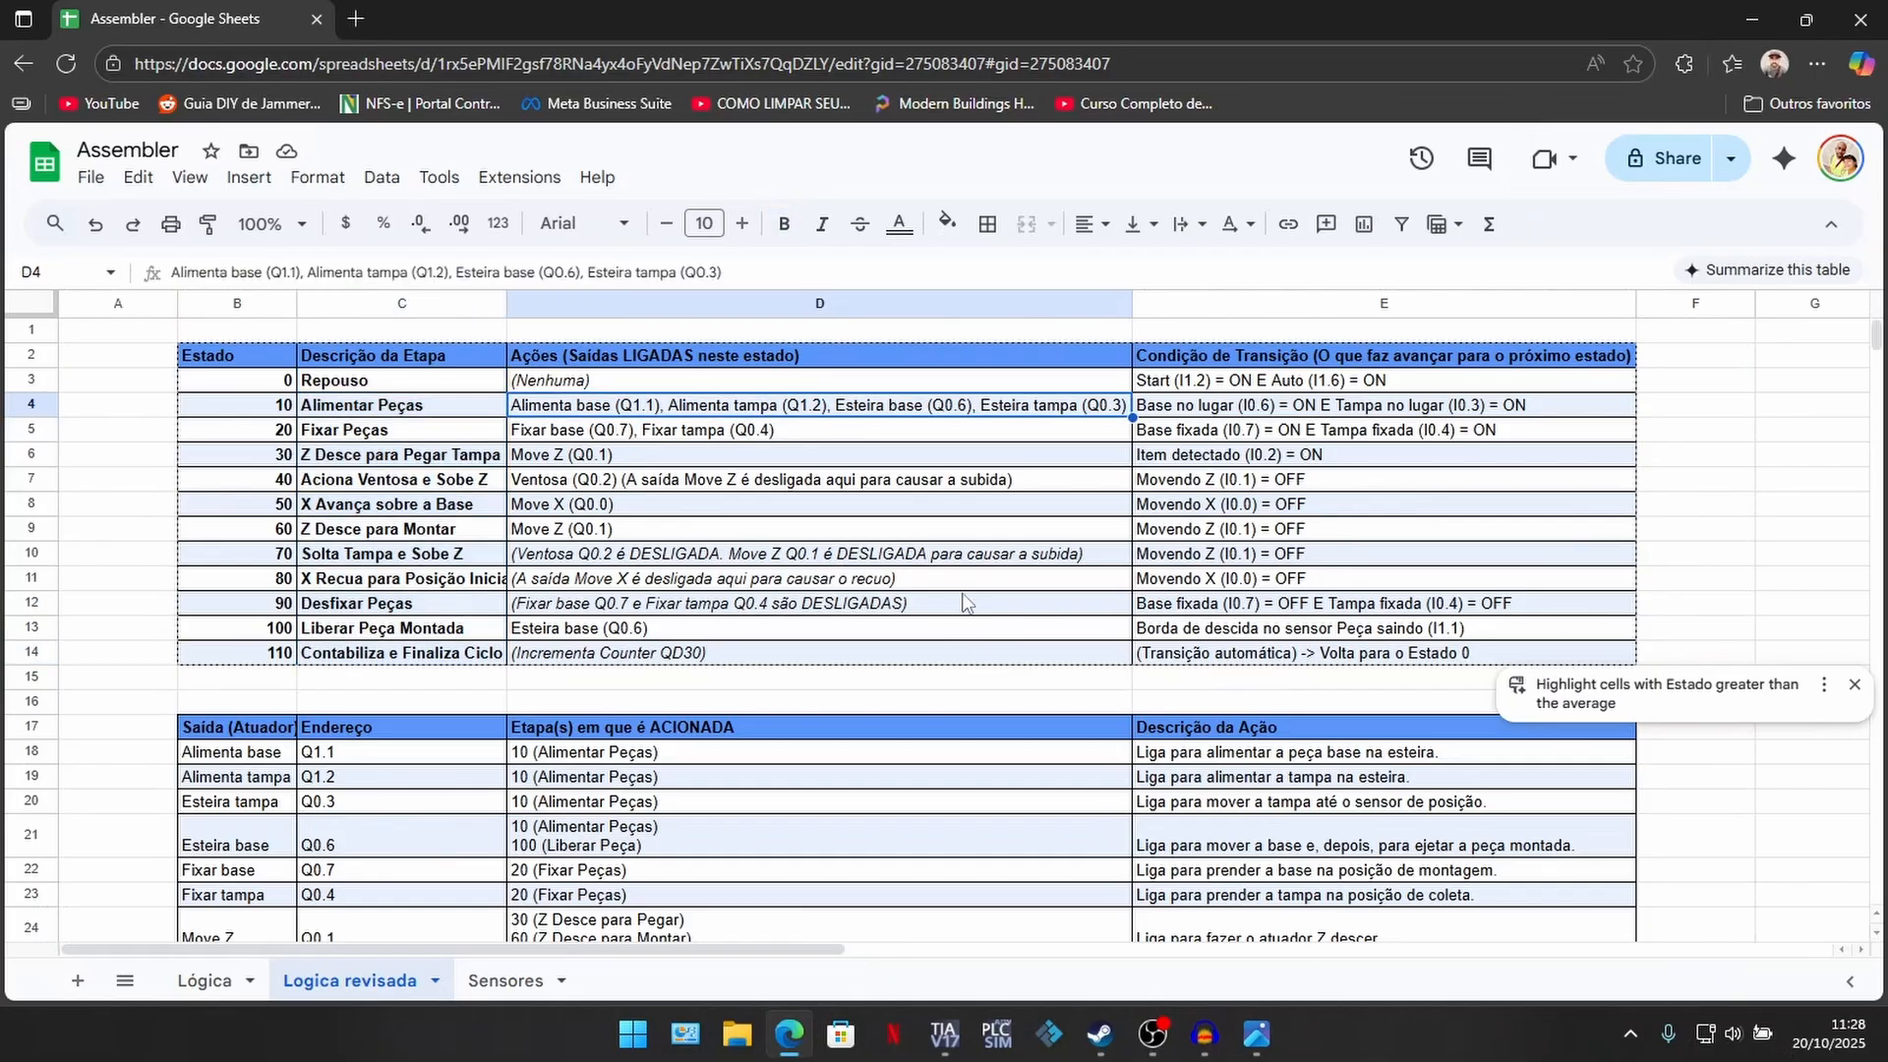
Examine the actuator table of the Logica revisada sheet, highlighting the column of steps in which each output is activated.
{"action": "scroll", "coordinate": [988, 634], "scroll_direction": "down", "scroll_amount": 3}
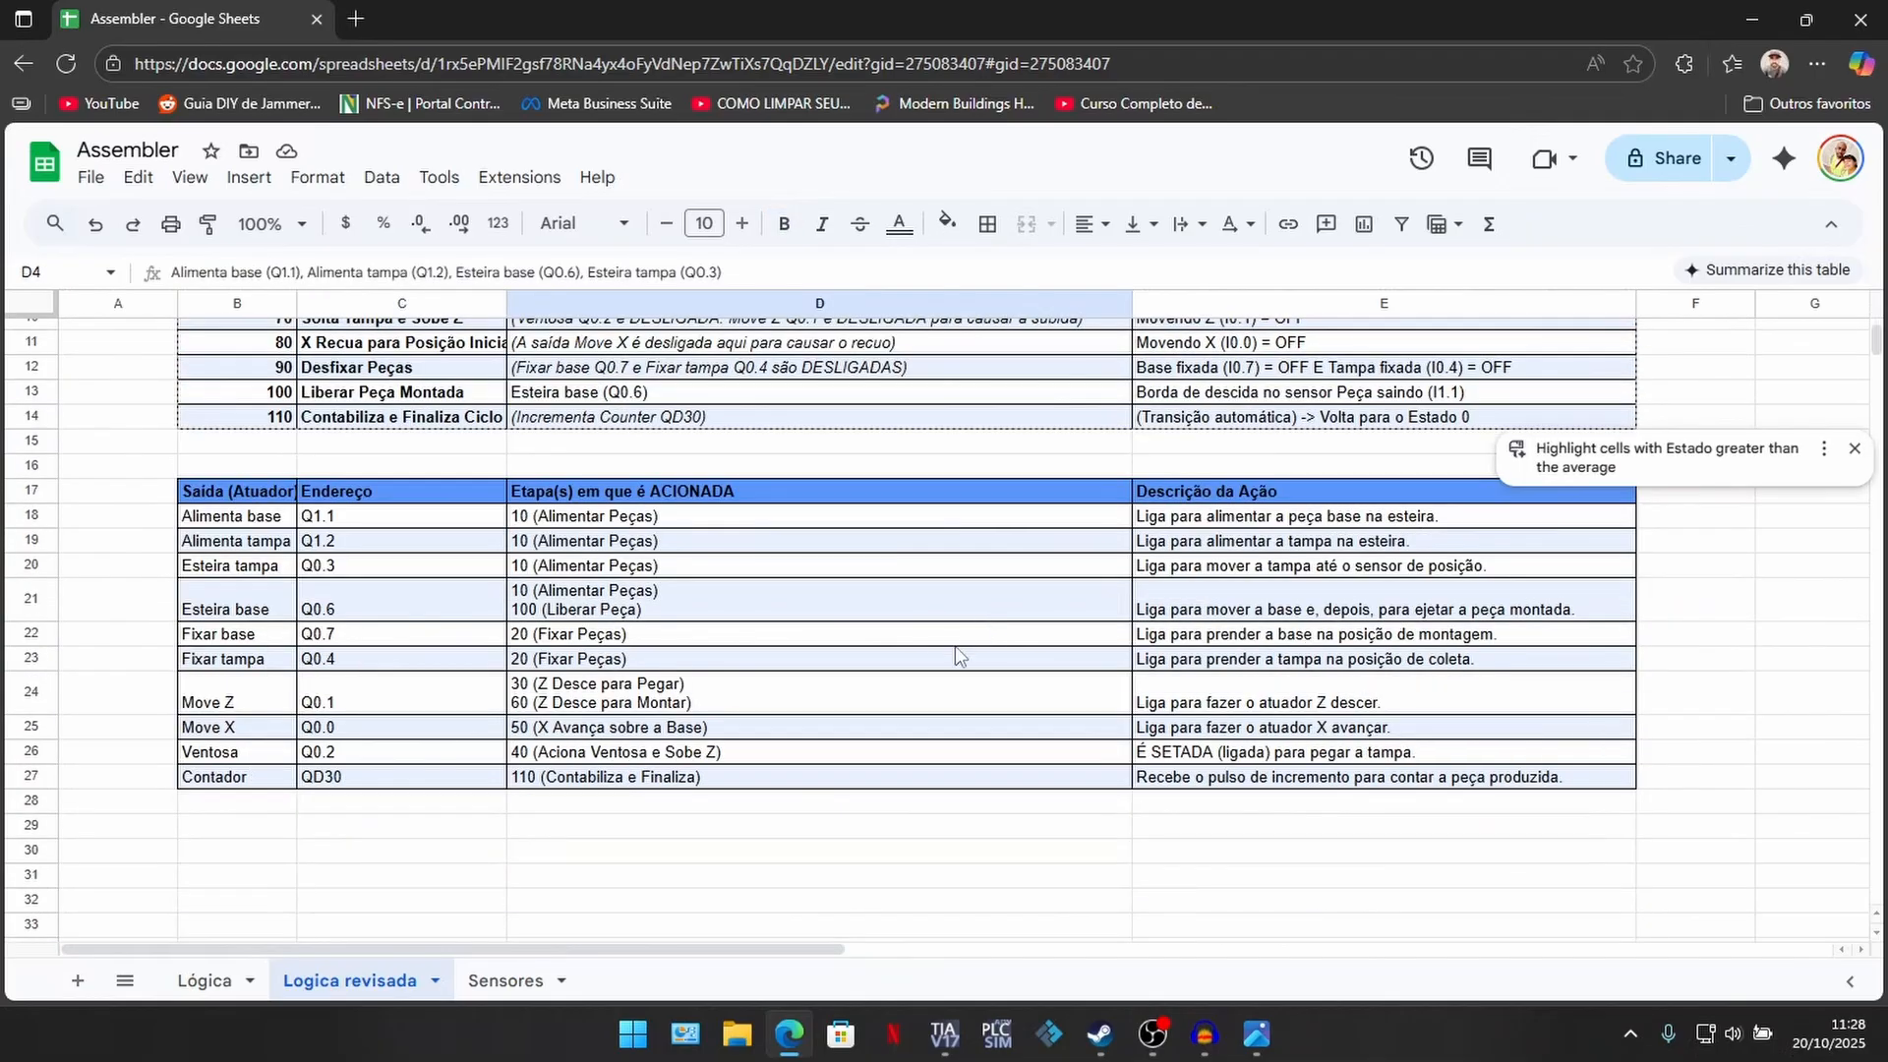
{"action": "scroll", "coordinate": [954, 637], "scroll_direction": "up", "scroll_amount": 3}
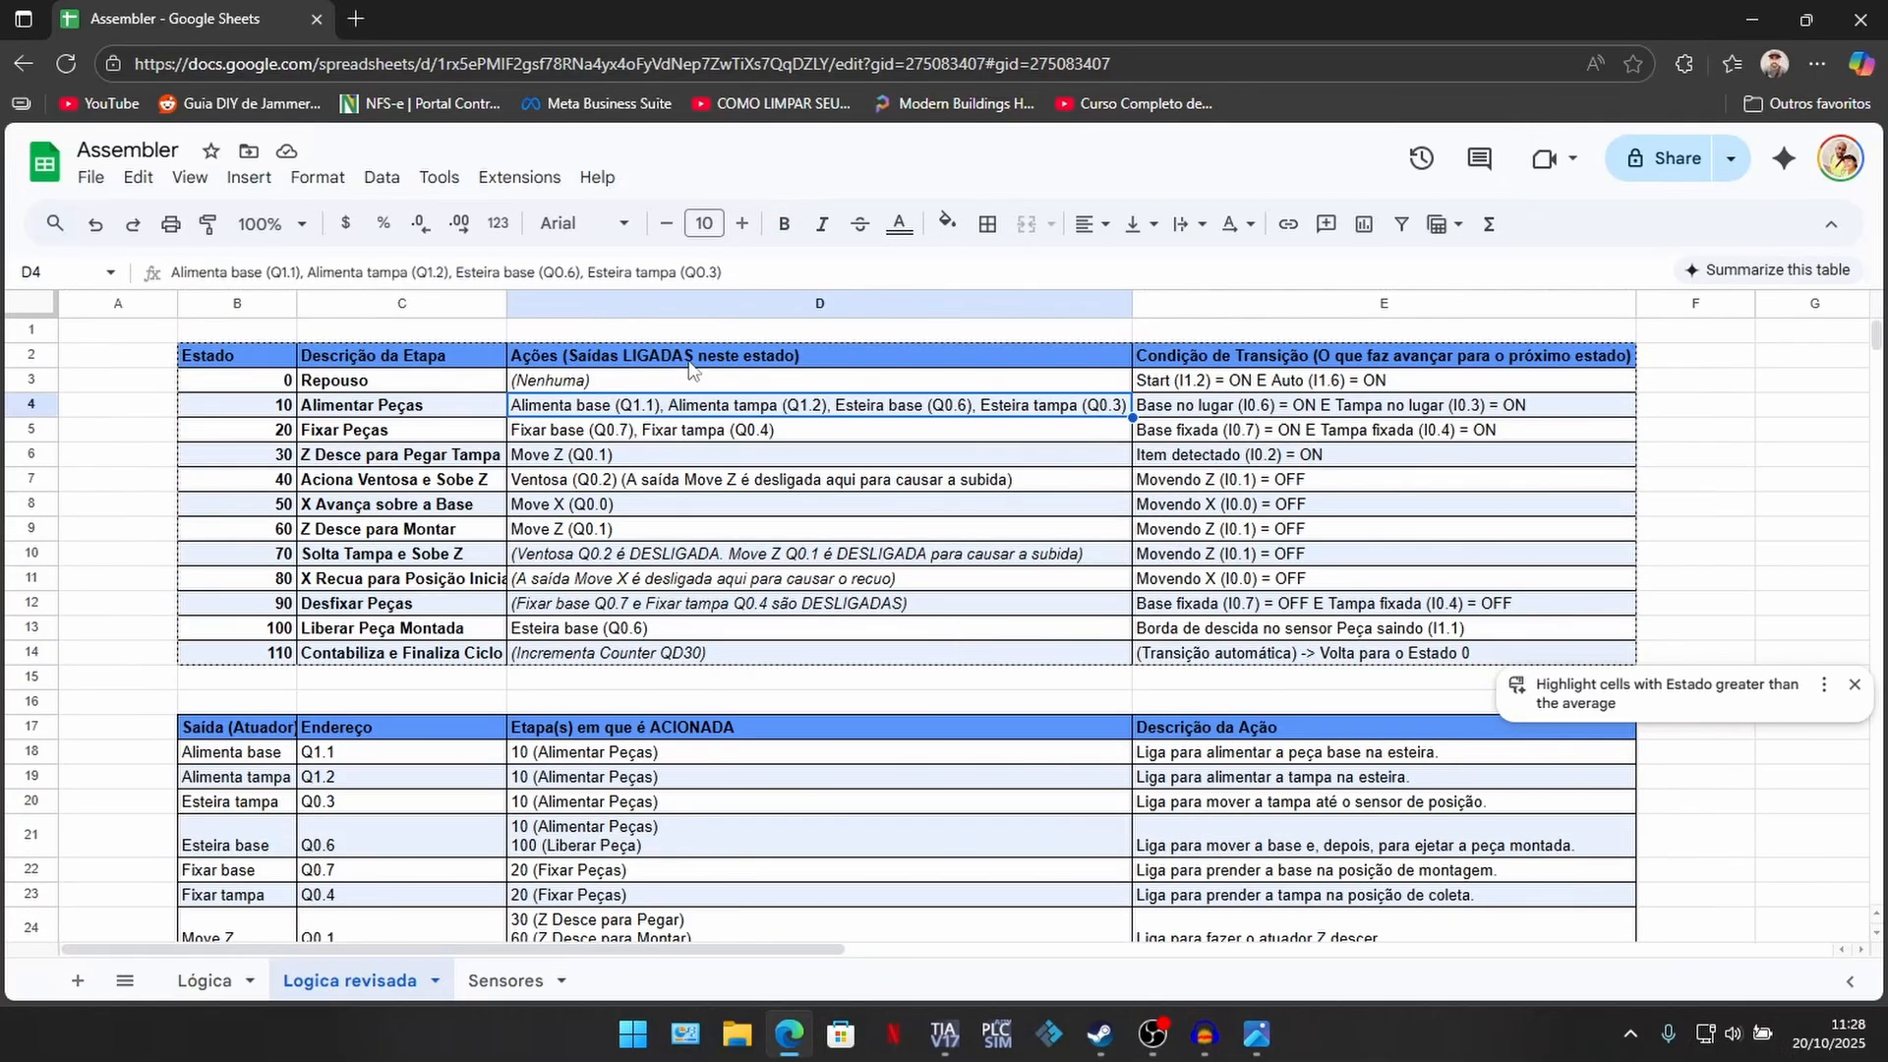
{"action": "left_click_drag", "start_coordinate": [688, 364], "coordinate": [818, 678]}
{"action": "scroll", "coordinate": [672, 668], "scroll_direction": "down", "scroll_amount": 2}
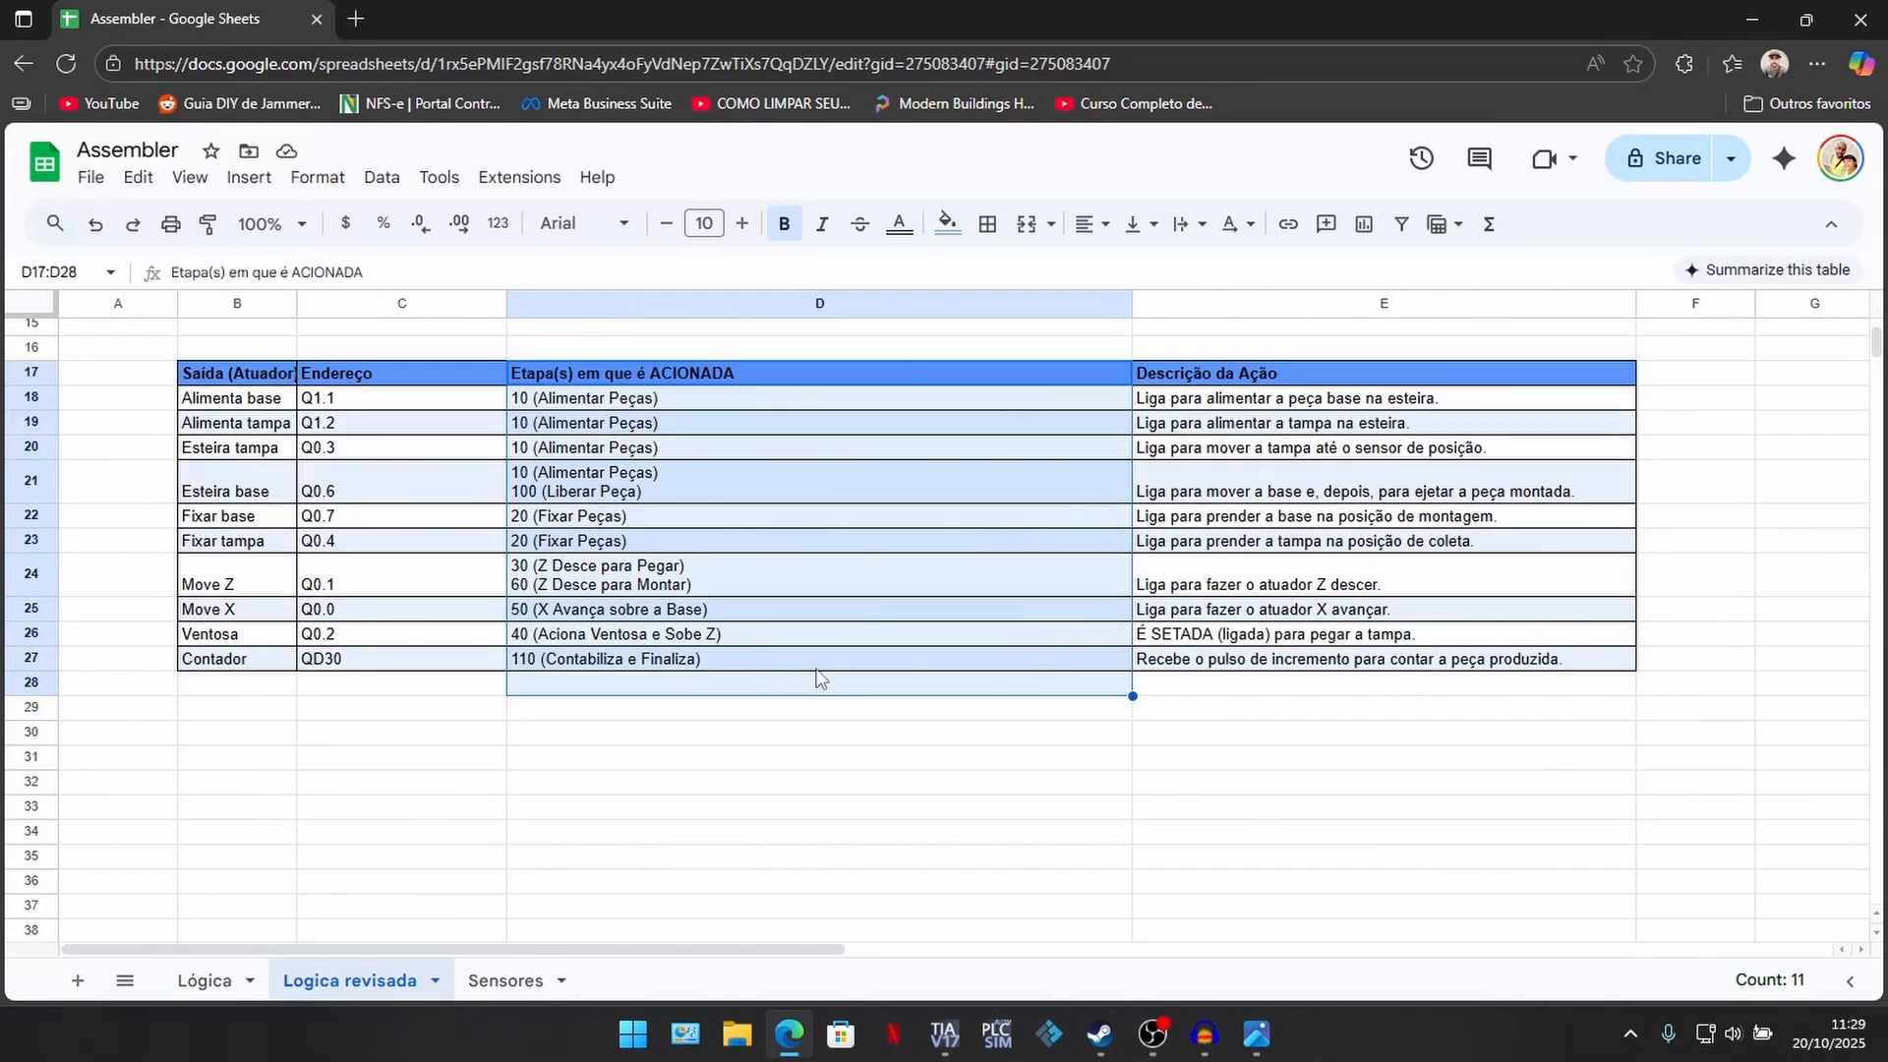
{"action": "scroll", "coordinate": [816, 678], "scroll_direction": "down", "scroll_amount": 2}
Switch back to TIA Portal and look over the PLC tags table.
{"action": "left_click", "coordinate": [943, 1032]}
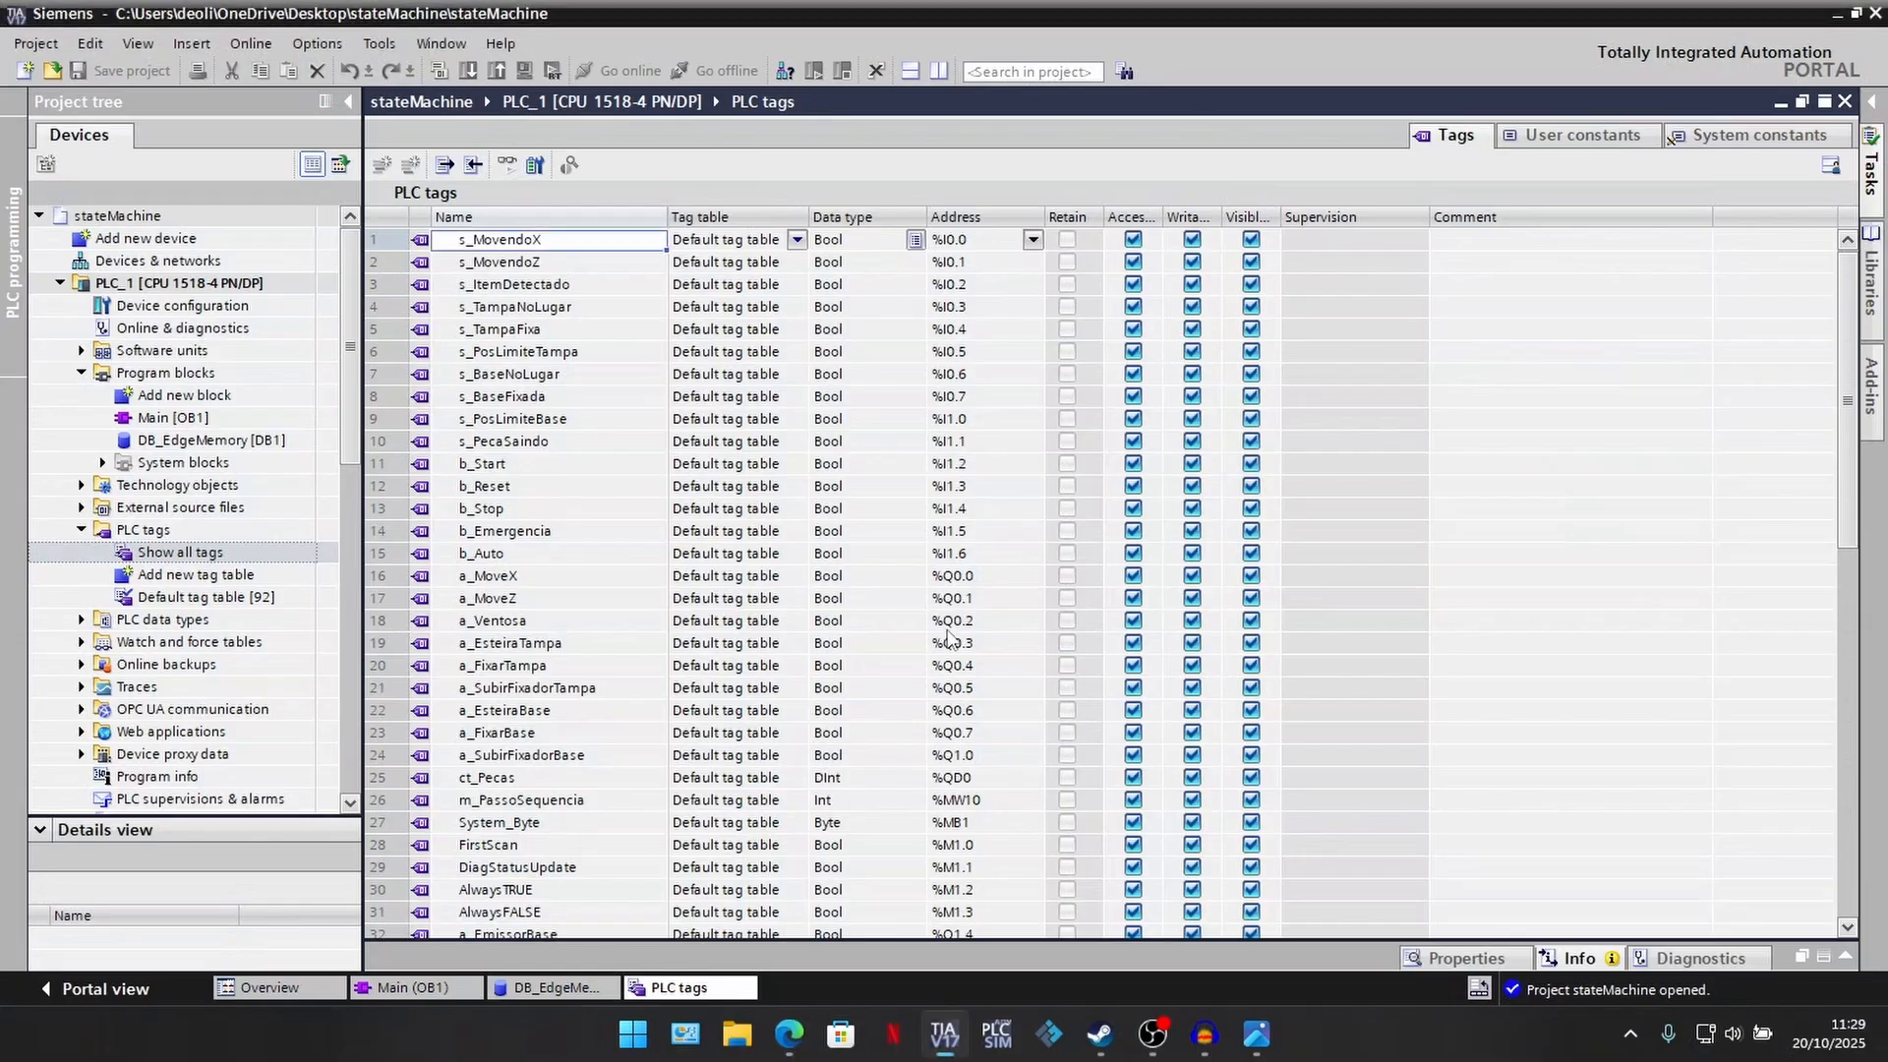
{"action": "scroll", "coordinate": [949, 637], "scroll_direction": "down", "scroll_amount": 3}
{"action": "scroll", "coordinate": [706, 490], "scroll_direction": "up", "scroll_amount": 3}
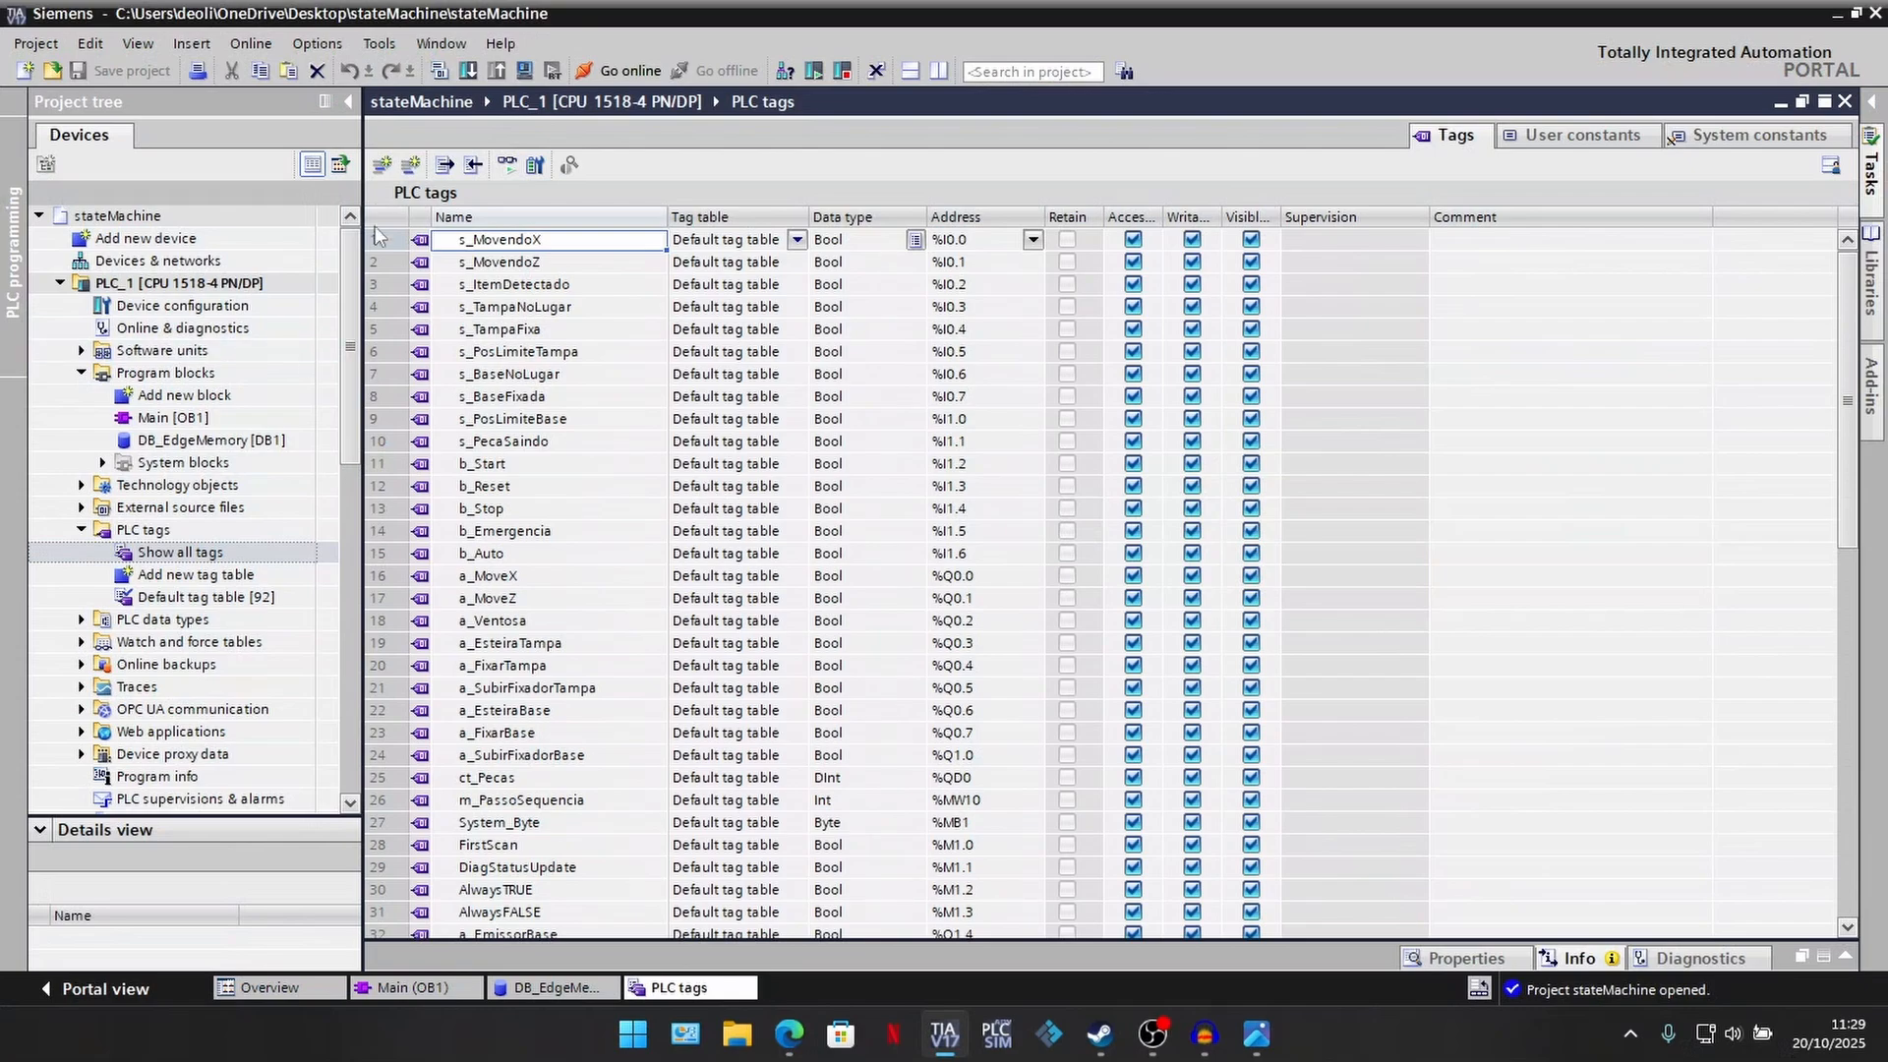
Open Main [OB1], review its state-transition networks and return to Network 1.
{"action": "double_click", "coordinate": [240, 417]}
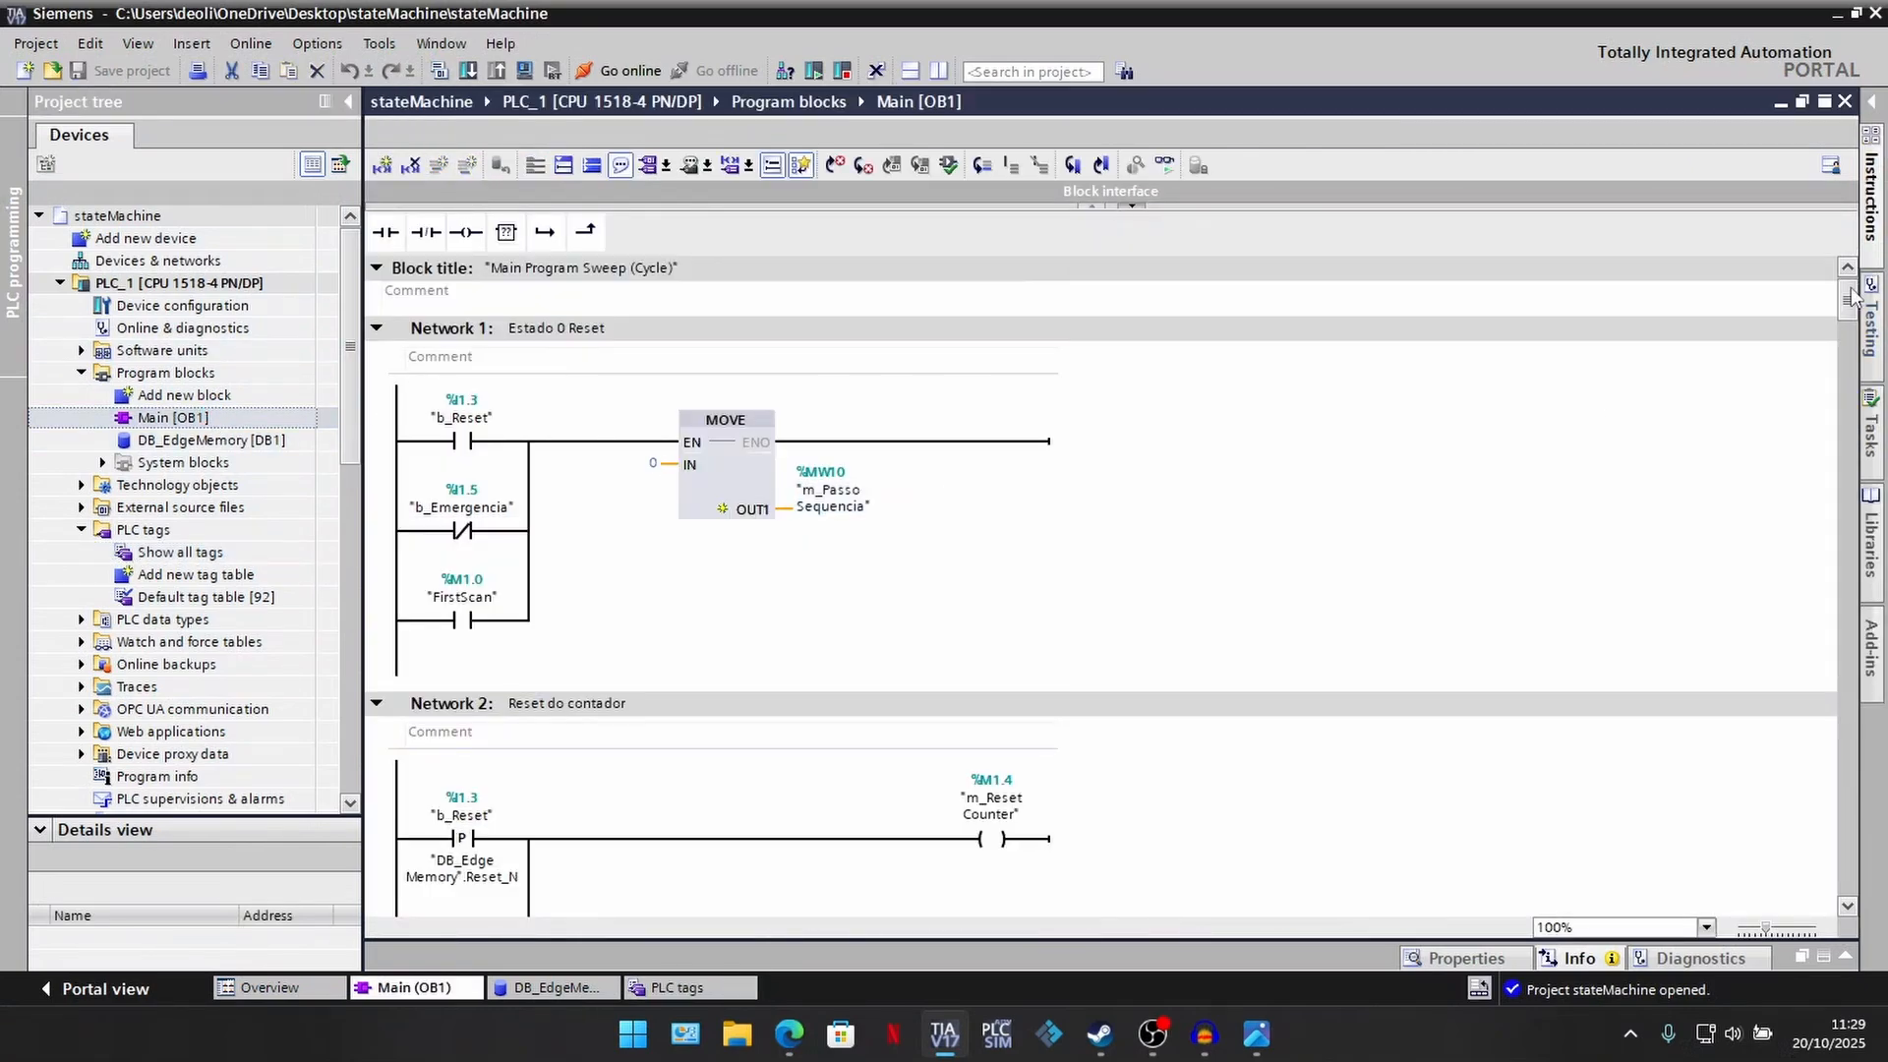
{"action": "left_click_drag", "start_coordinate": [1851, 298], "coordinate": [1811, 276]}
{"action": "scroll", "coordinate": [1082, 472], "scroll_direction": "down", "scroll_amount": 10}
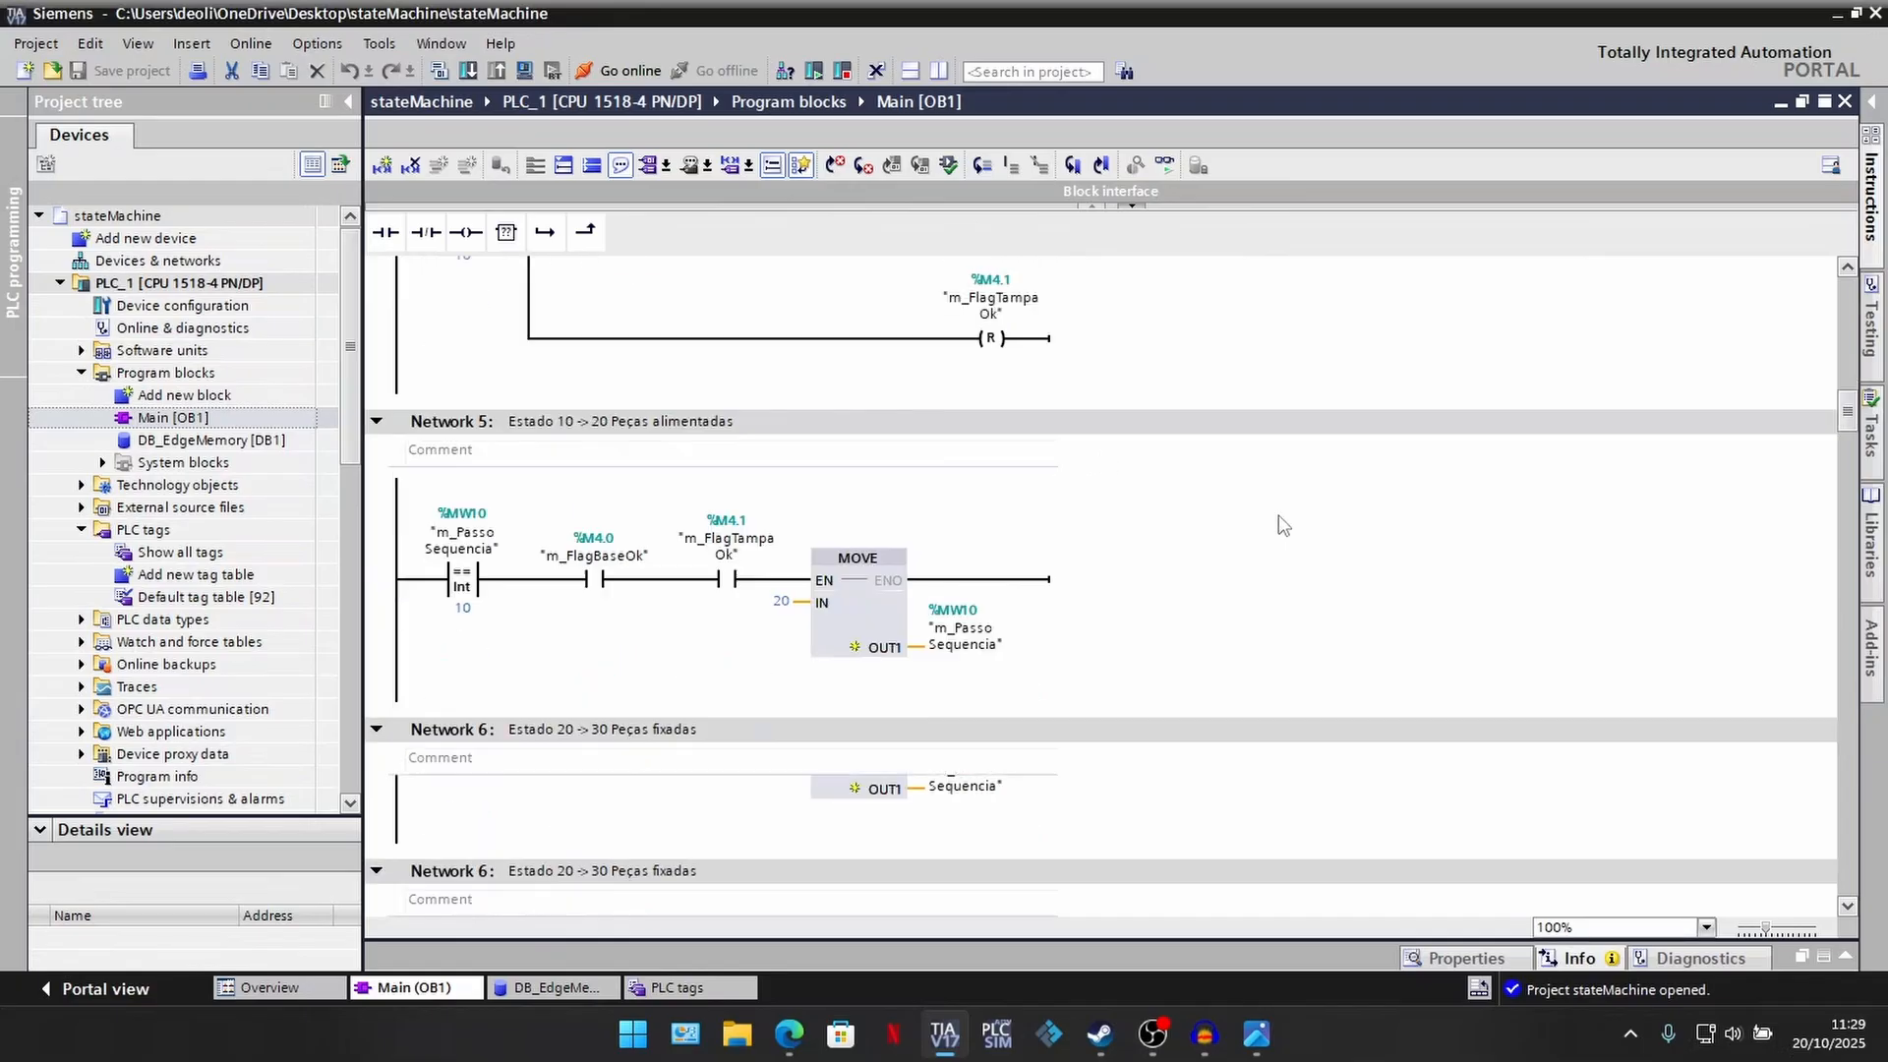
{"action": "scroll", "coordinate": [1243, 566], "scroll_direction": "down", "scroll_amount": 11}
{"action": "scroll", "coordinate": [1242, 543], "scroll_direction": "up", "scroll_amount": 9}
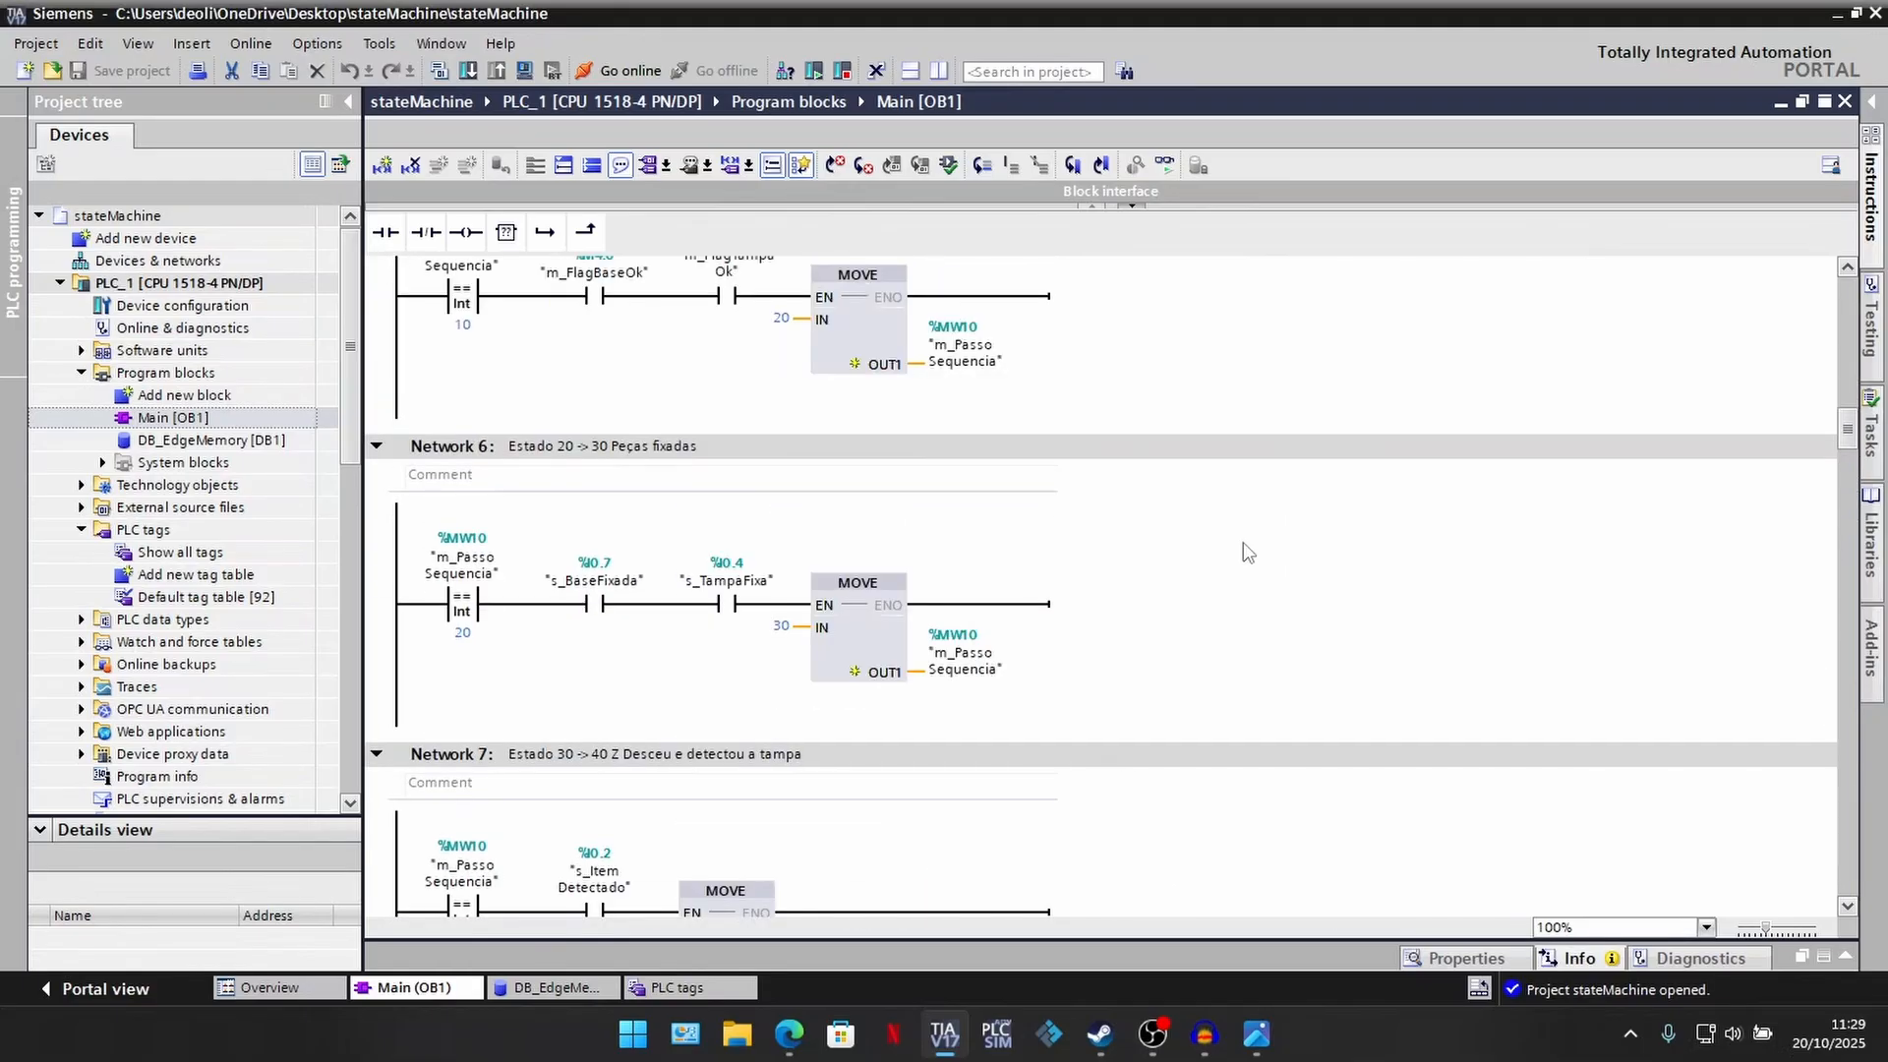
{"action": "scroll", "coordinate": [1243, 541], "scroll_direction": "down", "scroll_amount": 5}
{"action": "scroll", "coordinate": [1244, 546], "scroll_direction": "up", "scroll_amount": 18}
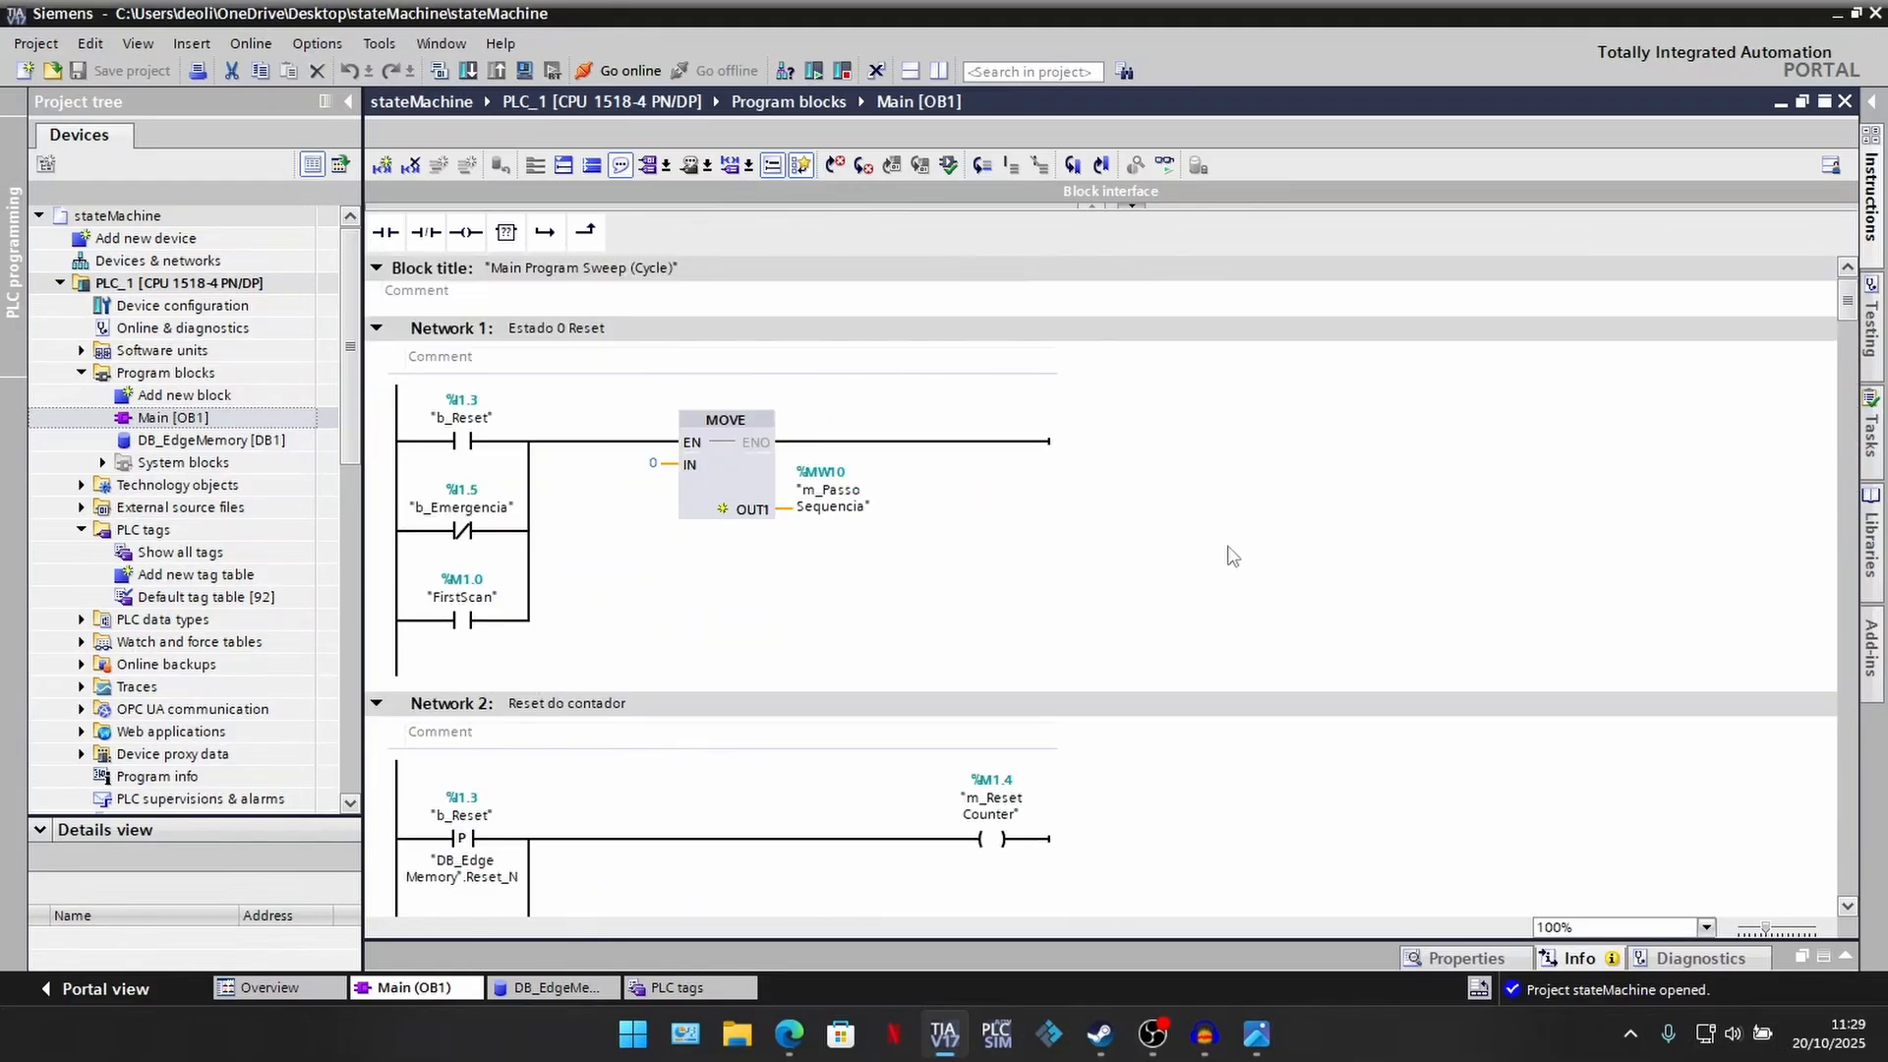